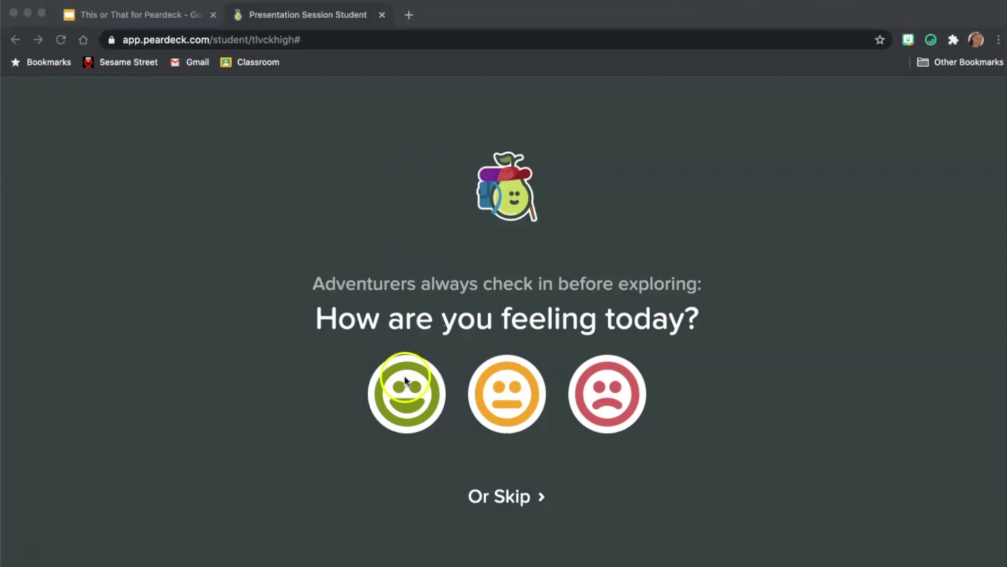
Answer the mood check-in as happy and drag the homework rating dot next to thumbs-up
left_click(396, 390)
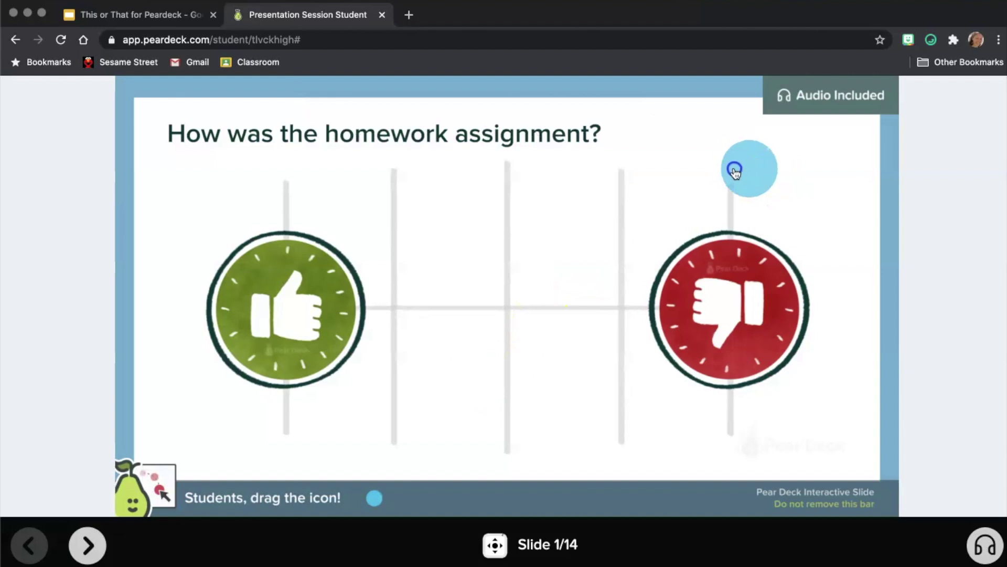
left_click_drag(533, 231, 390, 299)
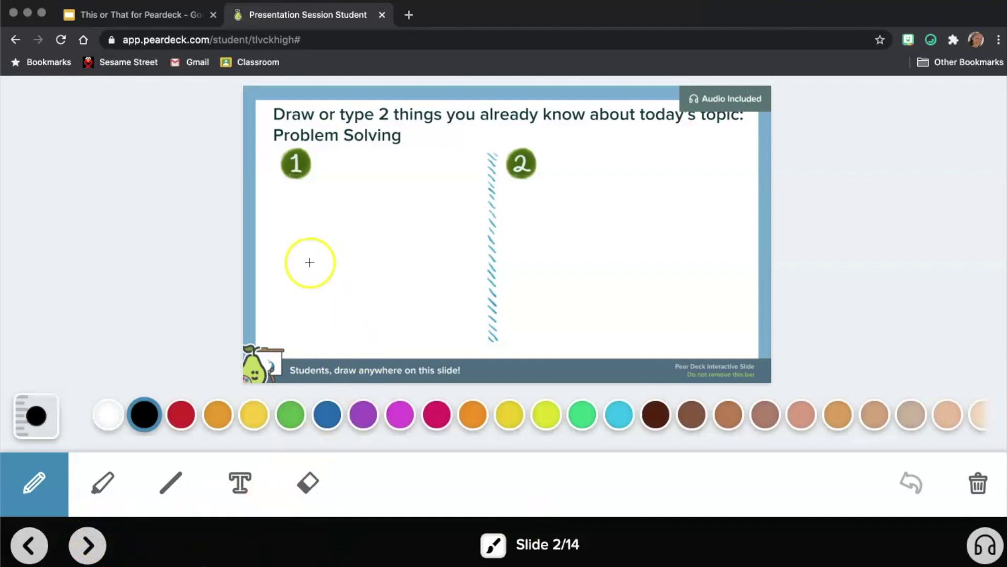
Handwrite 'Plan' in area 1 and type 'Try' in area 2 of the drawing slide
mouse_move(303, 219)
left_mouse_down()
mouse_move(304, 248)
mouse_move(304, 219)
mouse_move(339, 276)
mouse_move(374, 230)
mouse_move(390, 265)
left_mouse_up()
mouse_move(393, 224)
left_mouse_down()
mouse_move(419, 239)
mouse_move(419, 256)
left_mouse_up()
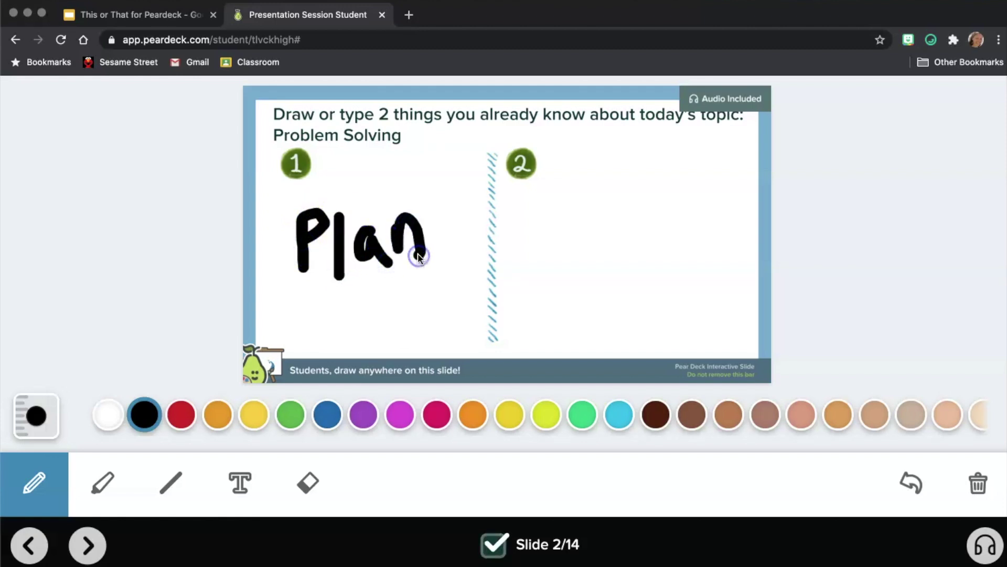
left_click(239, 482)
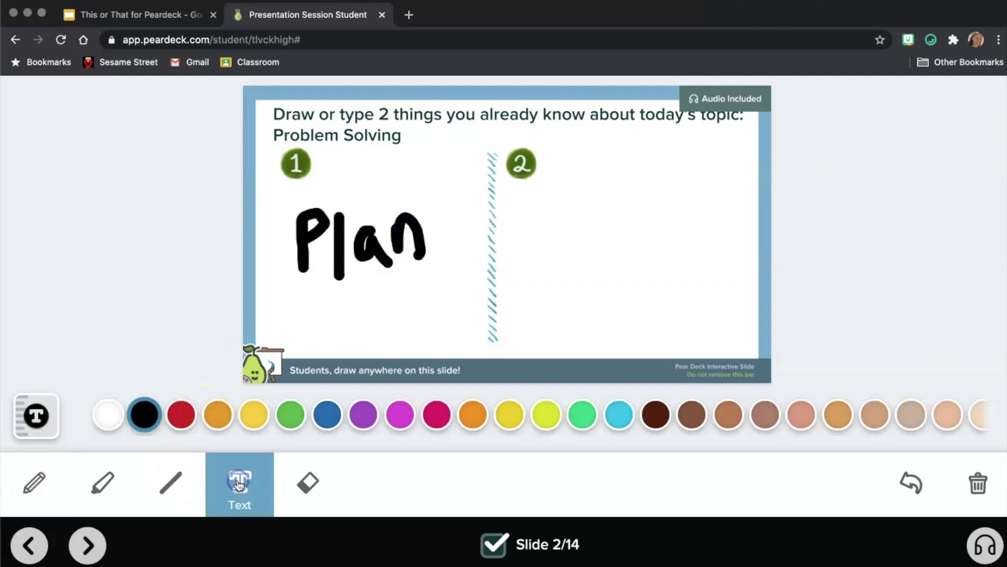
left_click(568, 262)
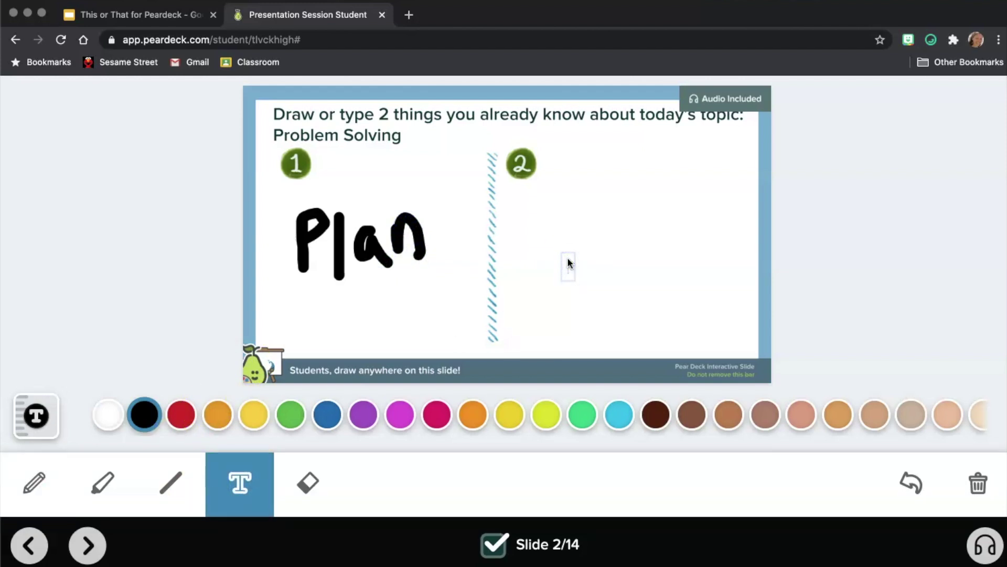
type("Try")
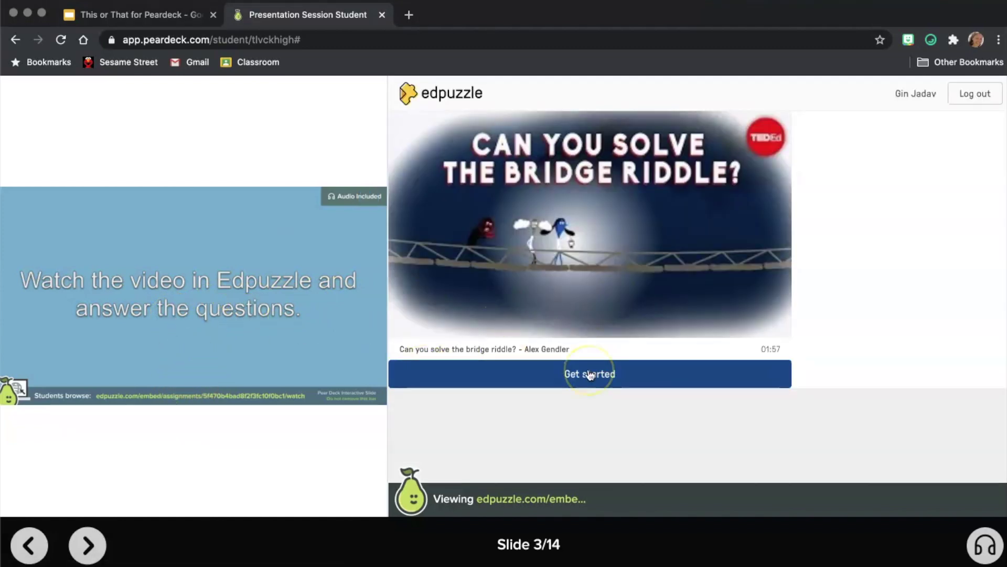
Start the Edpuzzle bridge riddle video and answer the first question with 2 minutes
left_click(588, 373)
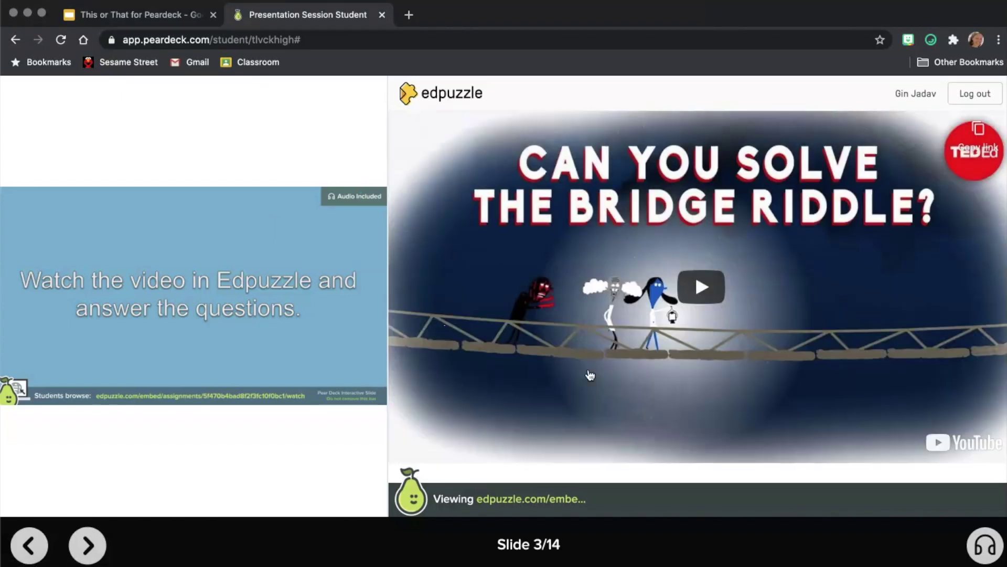
left_click(703, 288)
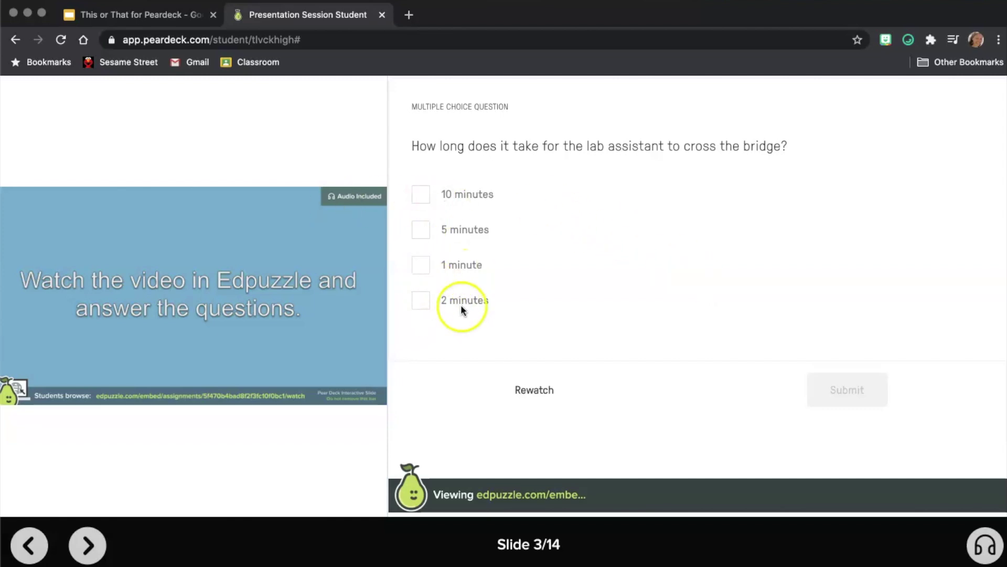
left_click(427, 304)
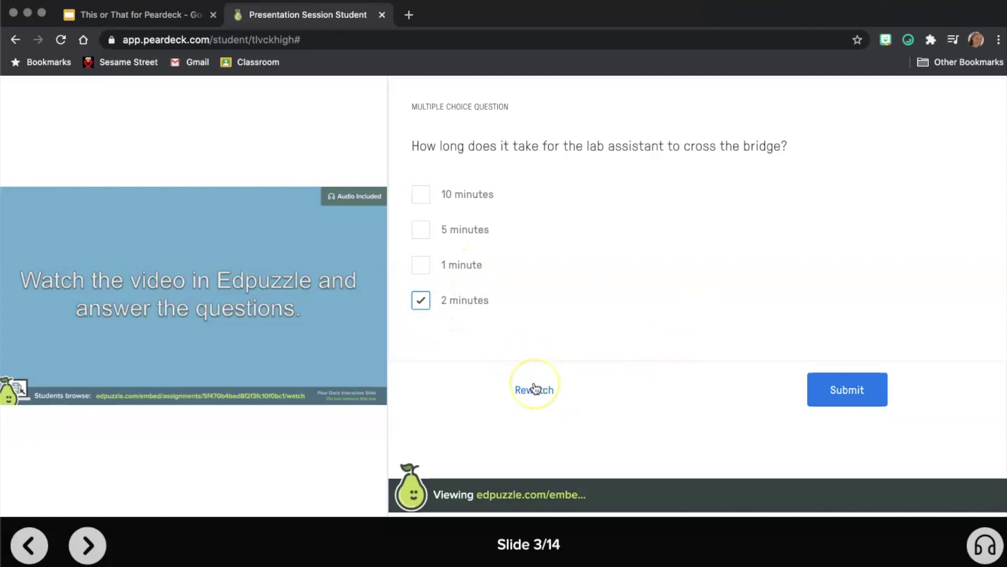
left_click(834, 394)
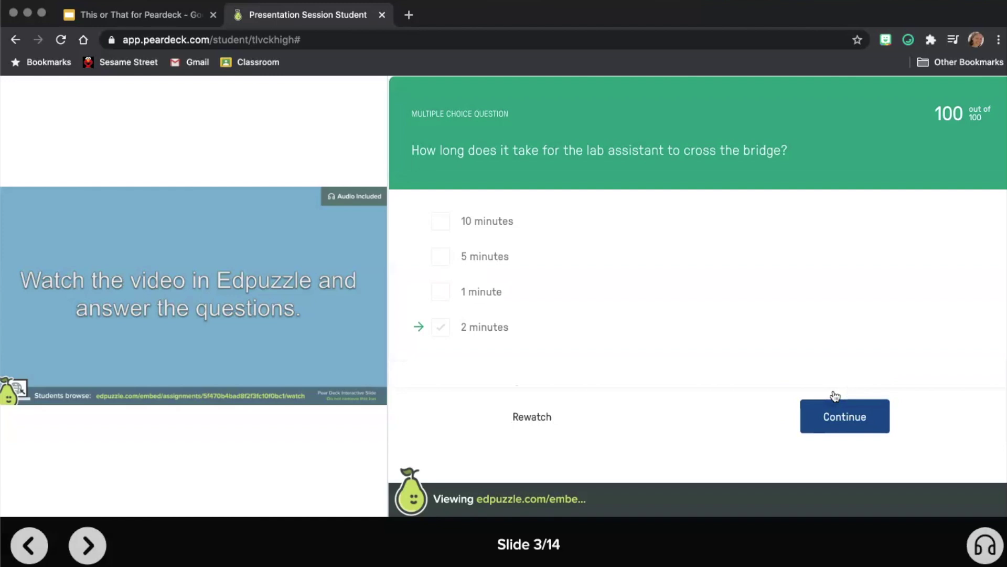
left_click(837, 419)
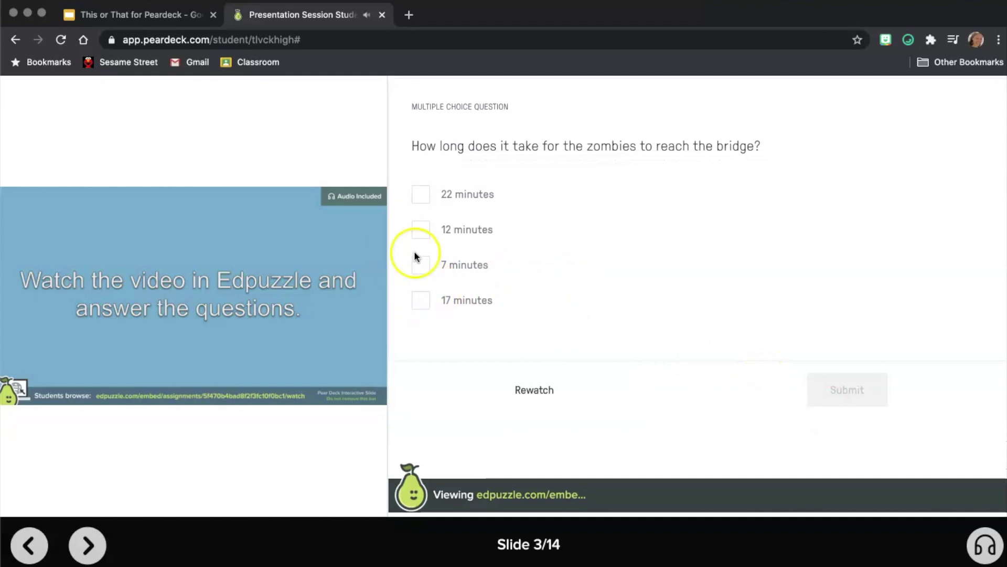
Answer the second question with 7 minutes, resume the video, and open a new browser tab
left_click(422, 265)
left_click(844, 397)
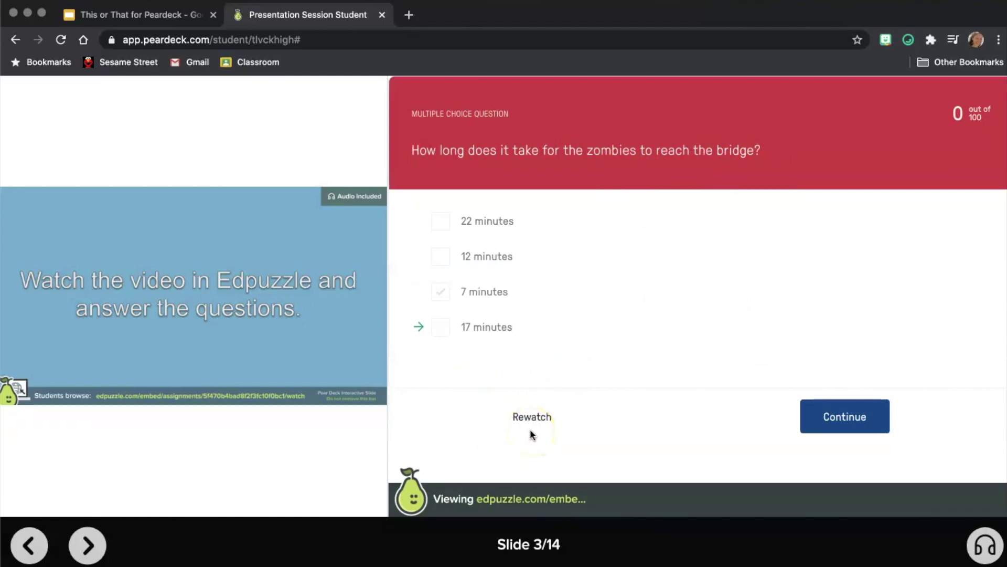
left_click(858, 428)
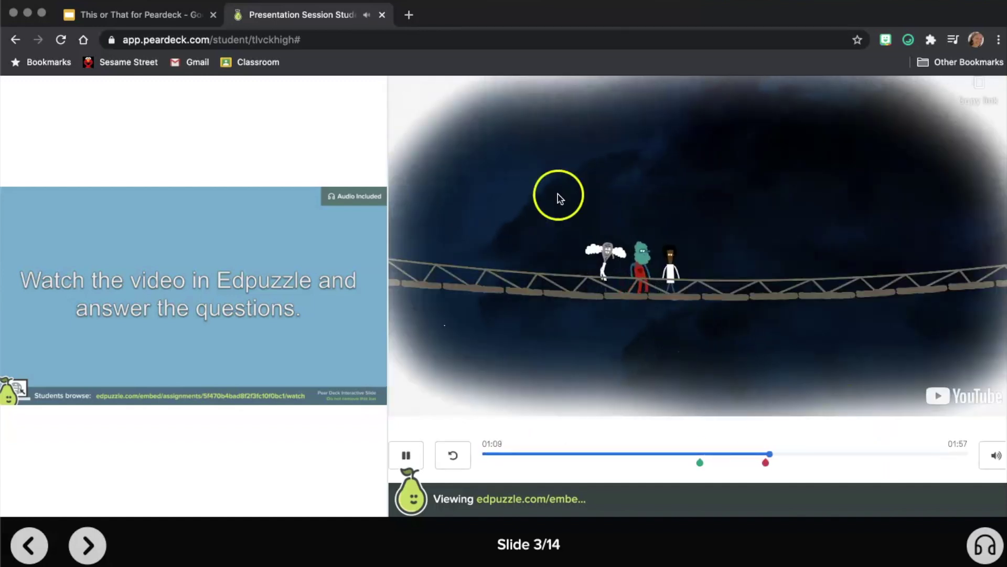
left_click(410, 15)
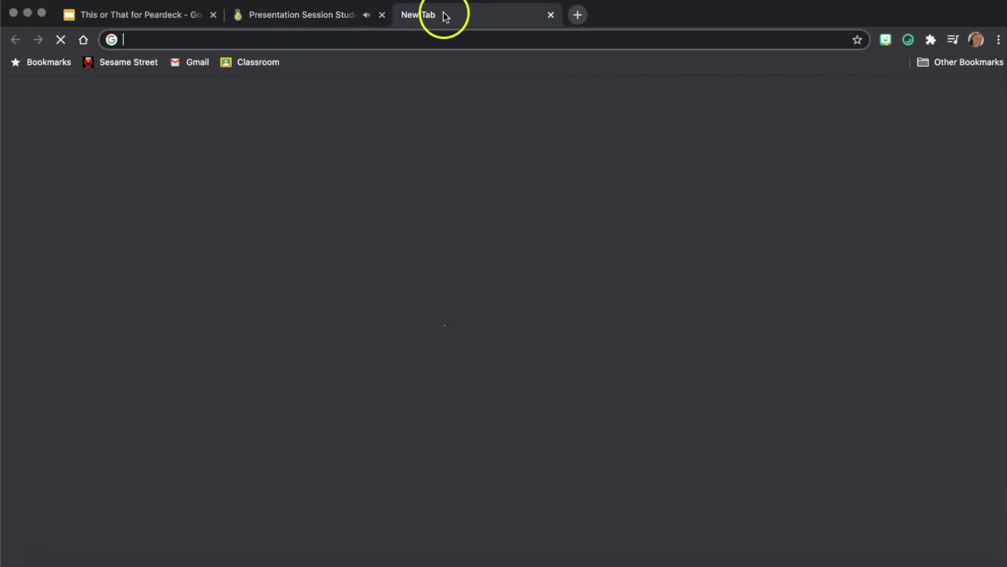
Switch back to the Pear Deck student session tab
left_click(338, 16)
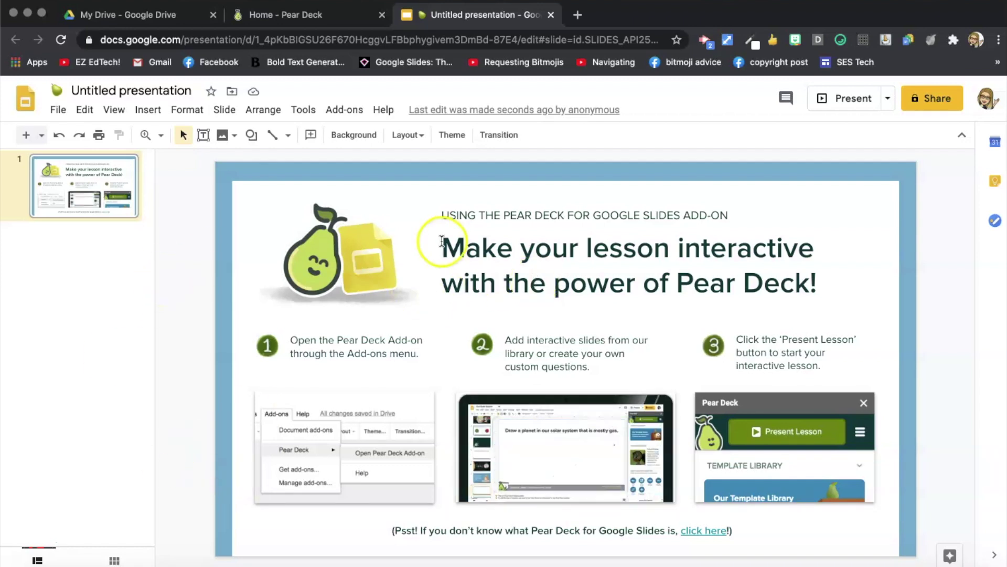
Rename the presentation 'Peardeck demo' and view the Pear Deck listing in the add-on marketplace
left_click(149, 93)
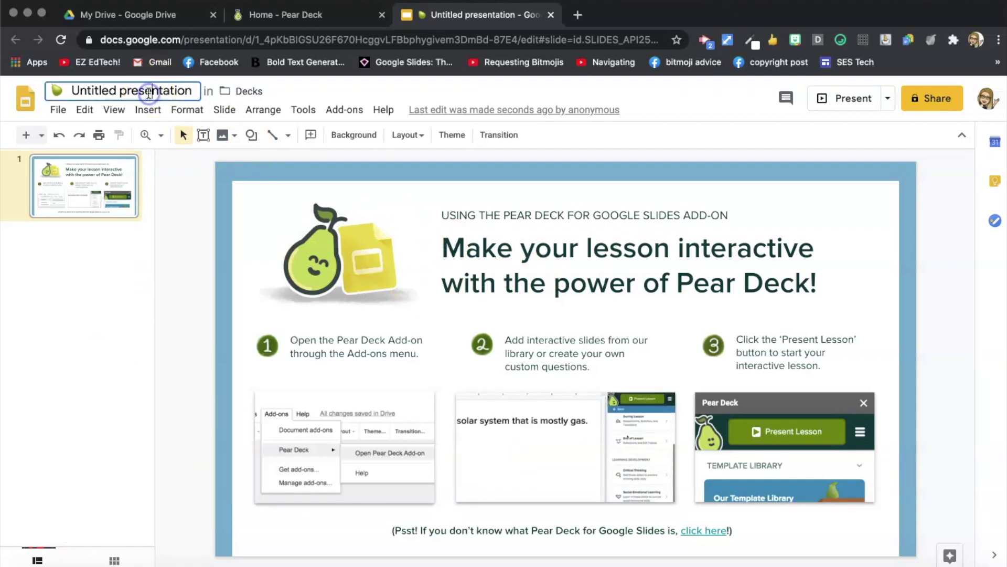
type("Peardeck demo")
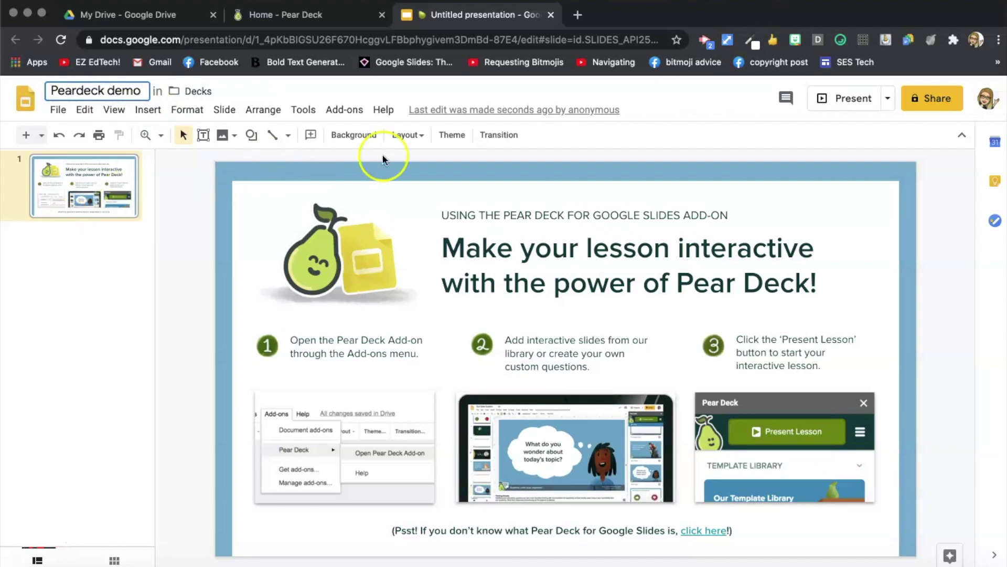
left_click(333, 116)
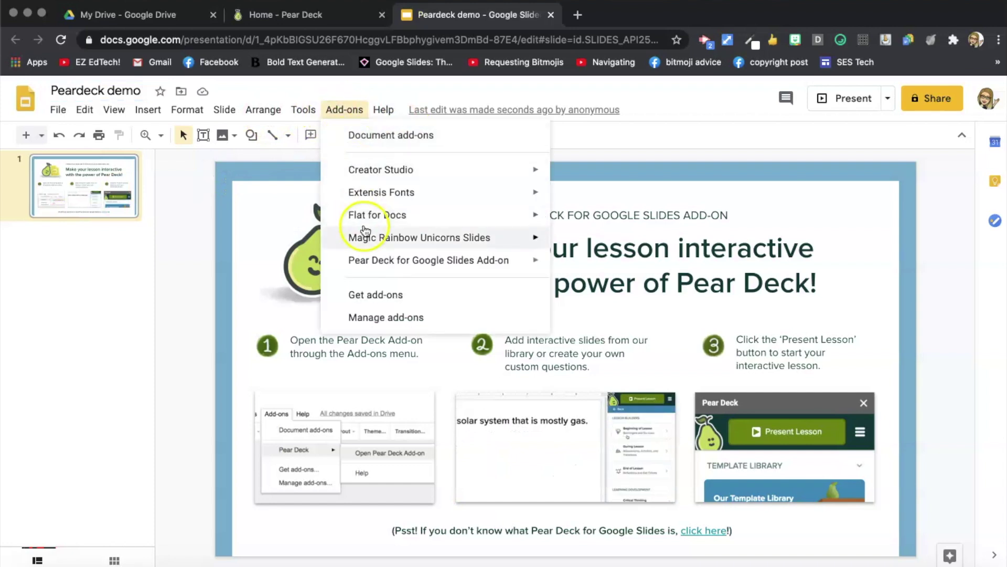
mouse_move(377, 261)
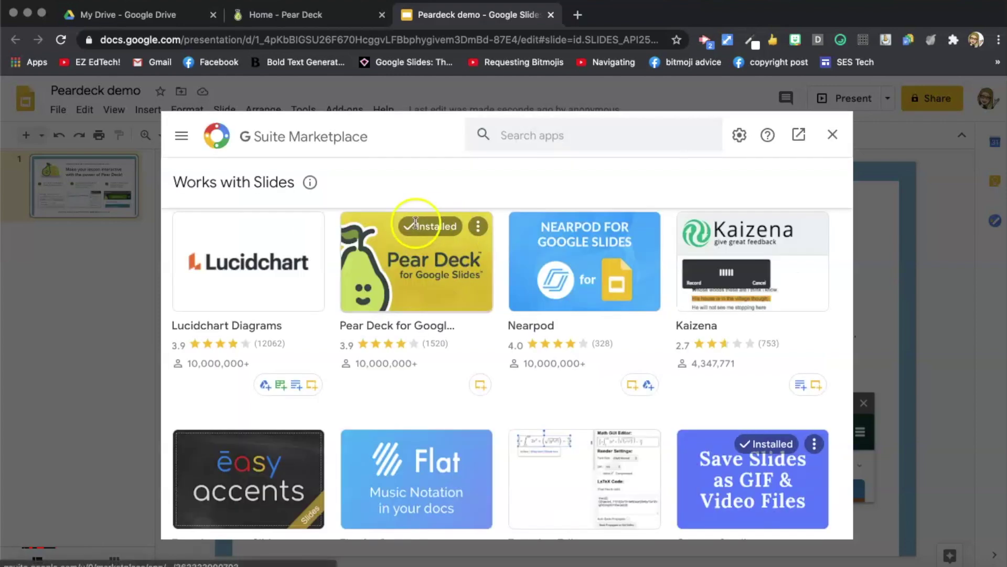
left_click(513, 138)
left_click(447, 257)
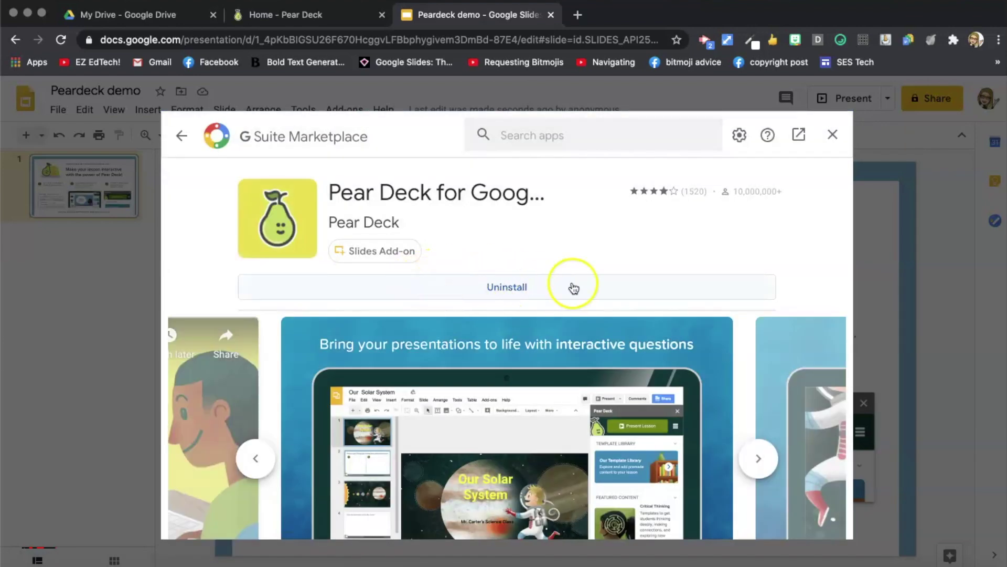
Close the marketplace and open the Pear Deck add-on sidebar
left_click(832, 135)
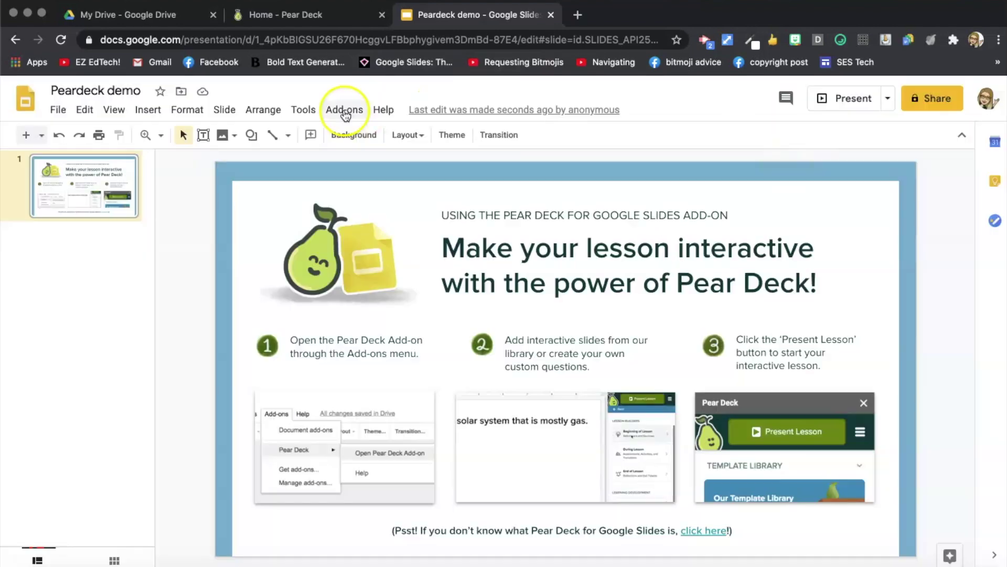
left_click(344, 109)
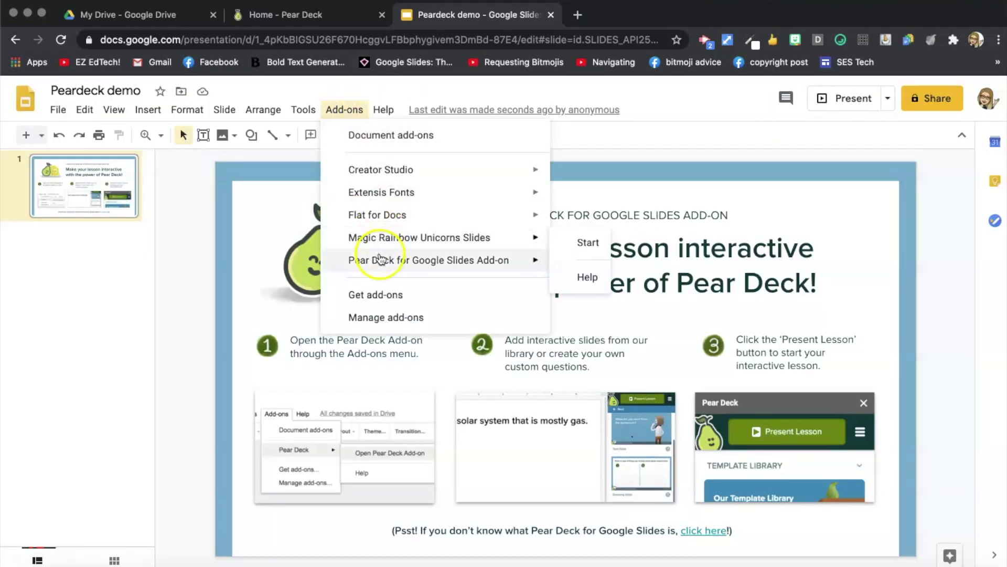
left_click(594, 262)
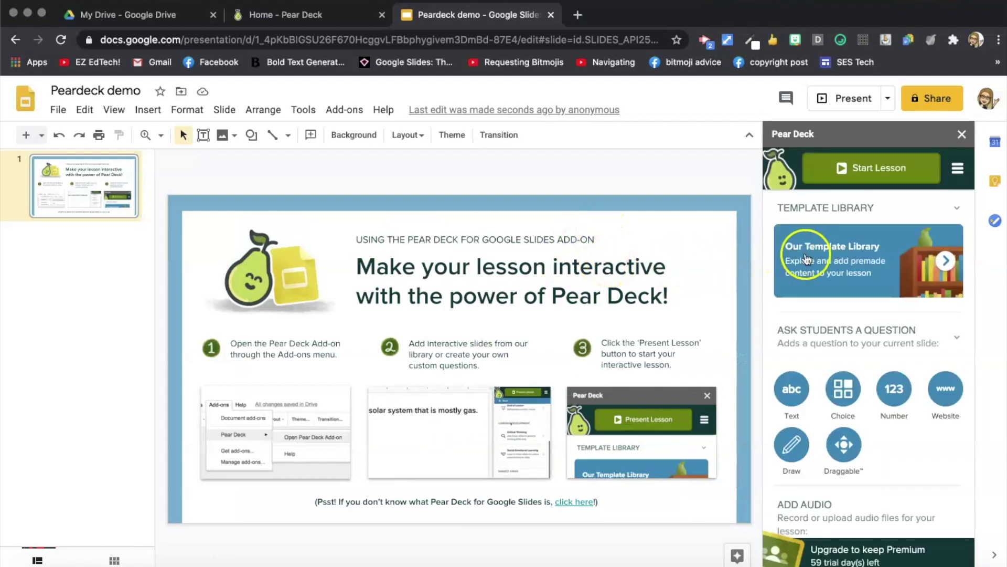
scroll(811, 303, "down", 2)
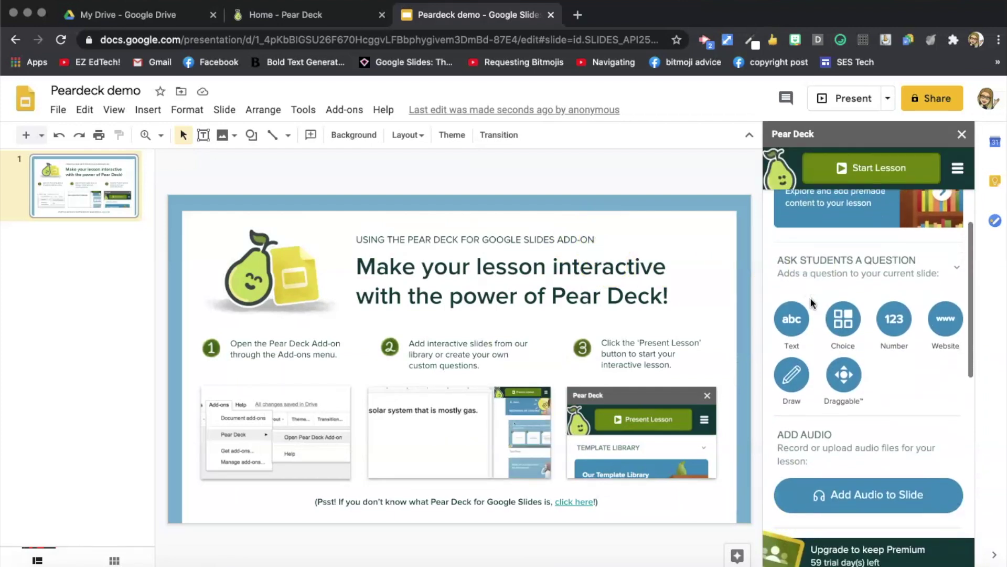
left_click(807, 337)
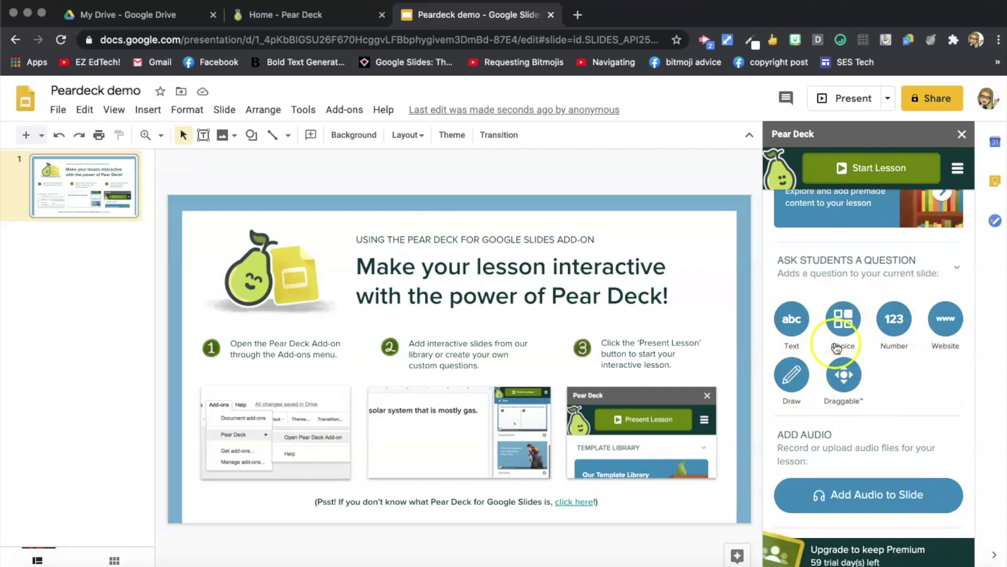
left_click(845, 282)
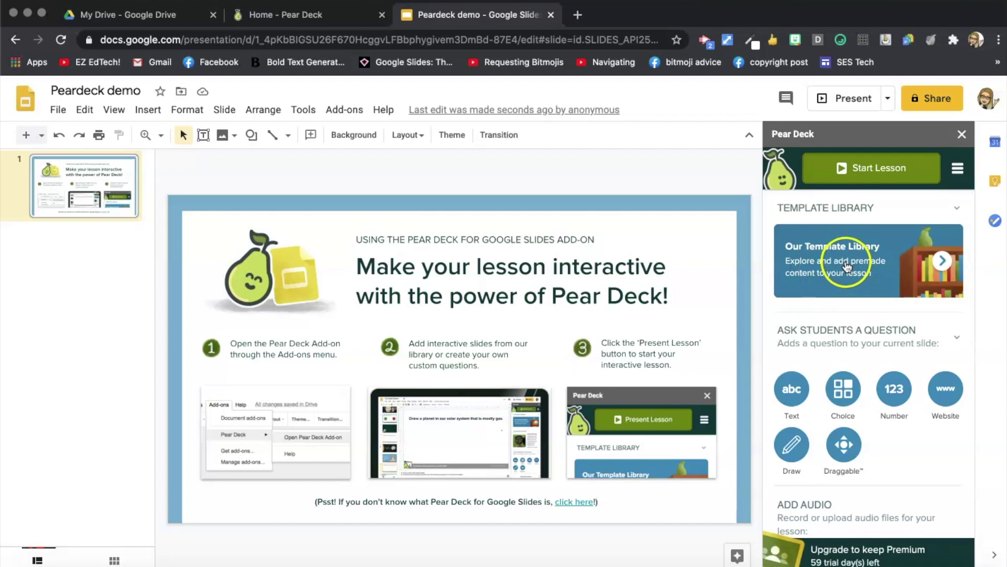
From Beginning of Lesson templates, insert the 'How was the homework assignment?' thumbs up/down draggable slide
left_click(847, 265)
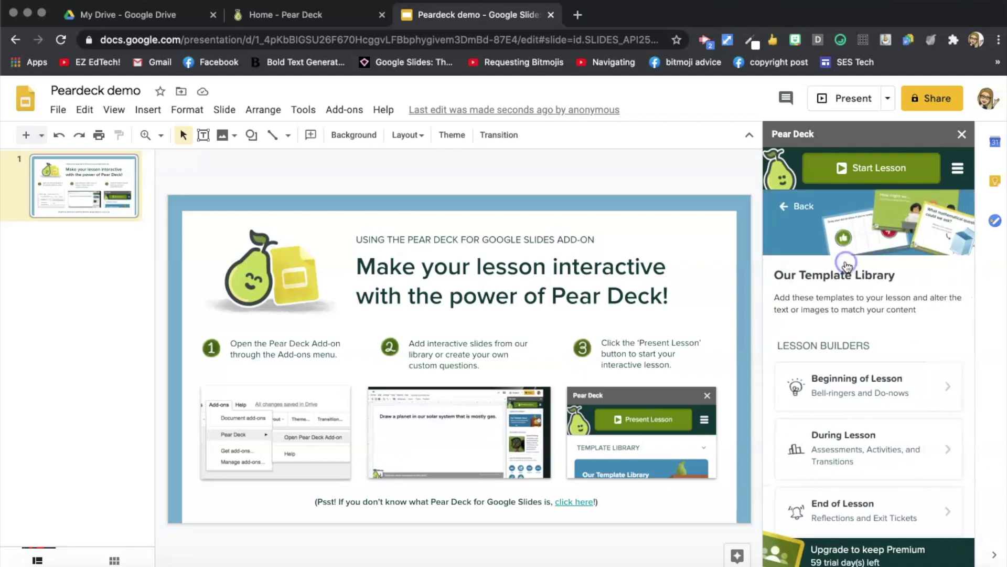
left_click(853, 390)
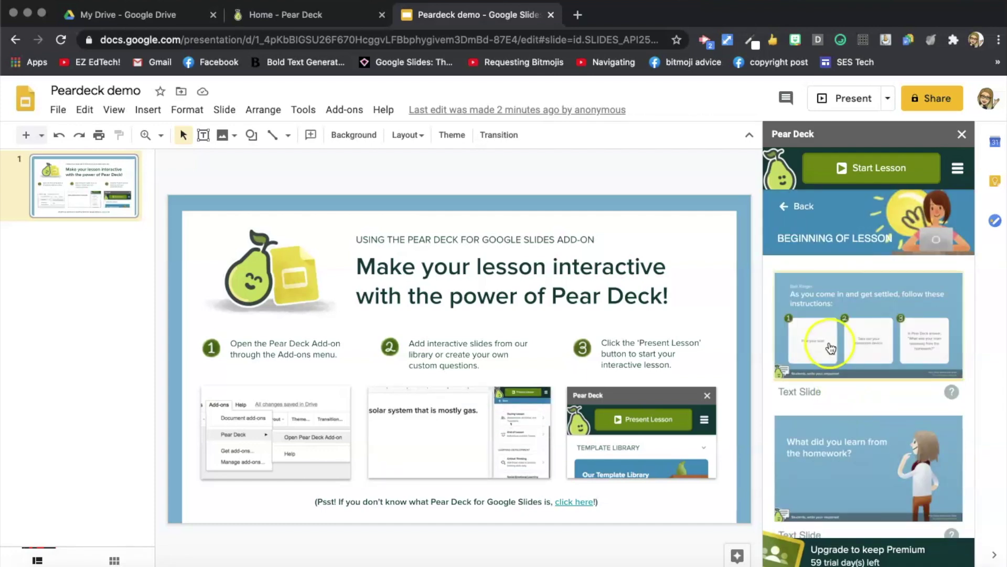
scroll(850, 371, "down", 3)
scroll(848, 376, "down", 10)
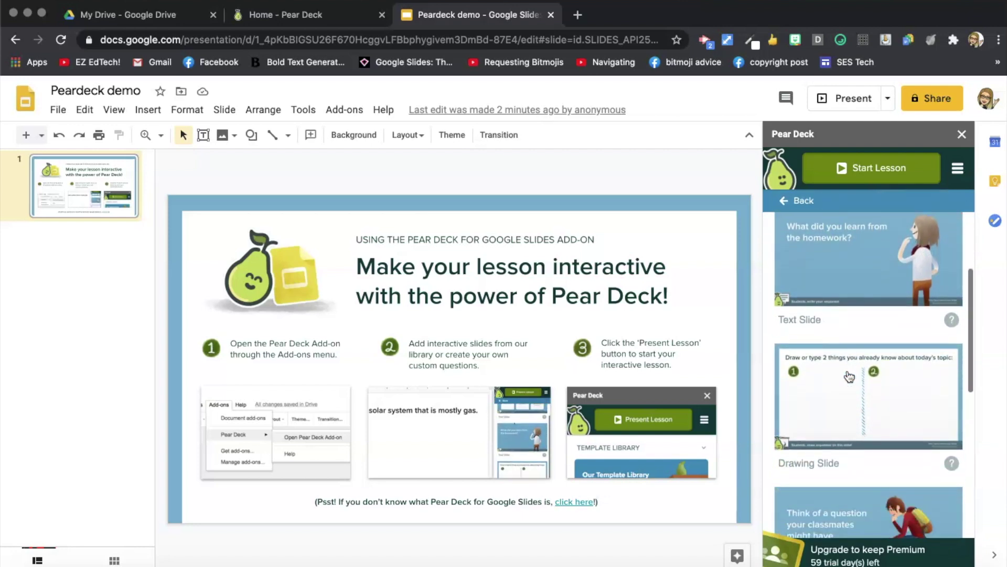
scroll(849, 375, "down", 3)
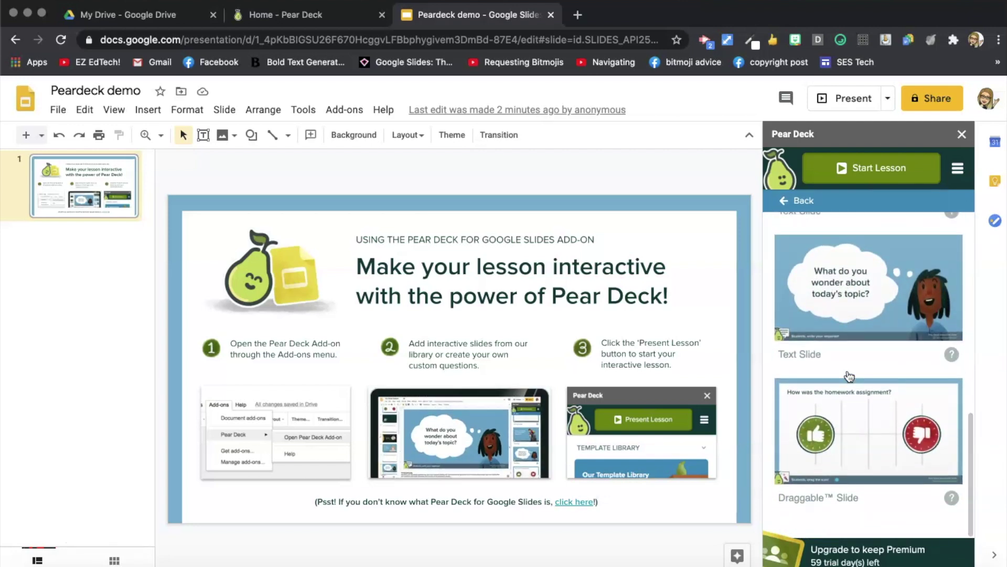
left_click(857, 419)
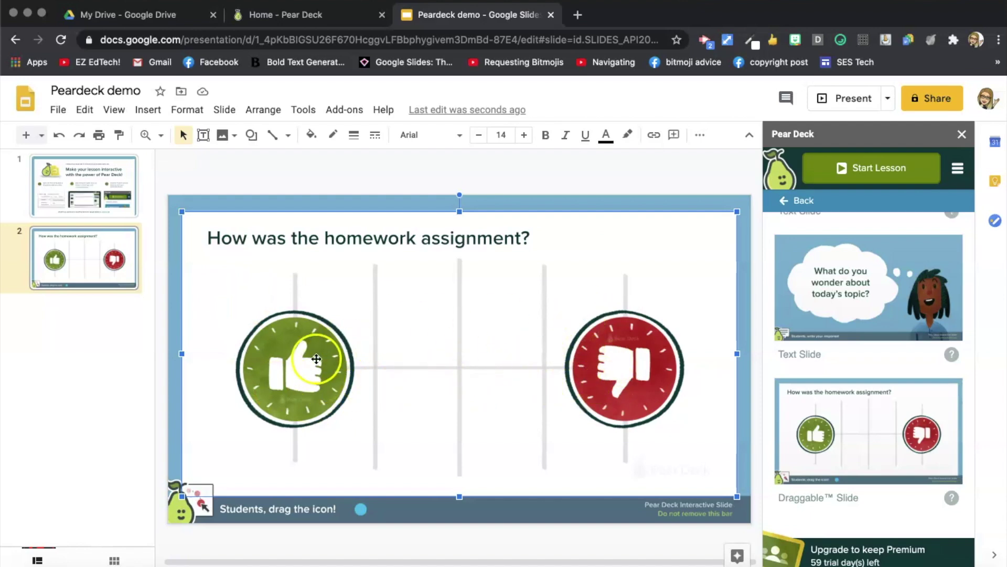
Delete the intro slide and insert the Pear Deck two-things drawing slide template
left_click(107, 209)
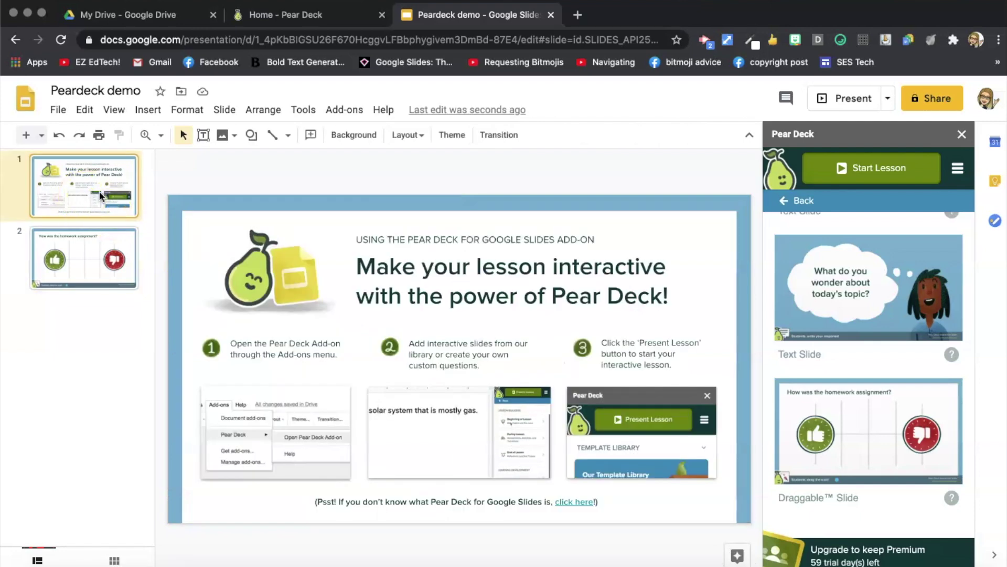
key("Delete")
left_click(74, 236)
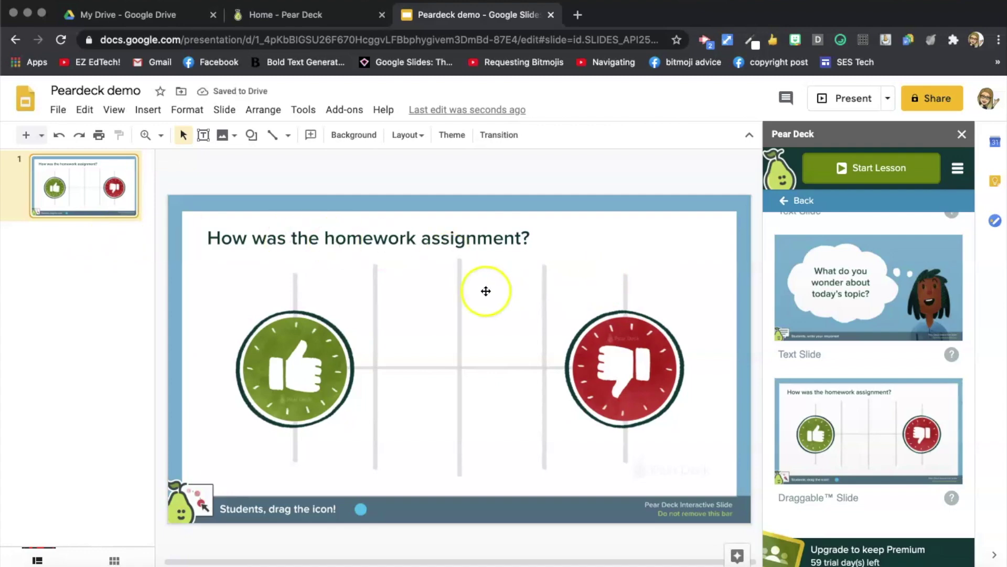
scroll(841, 297, "up", 10)
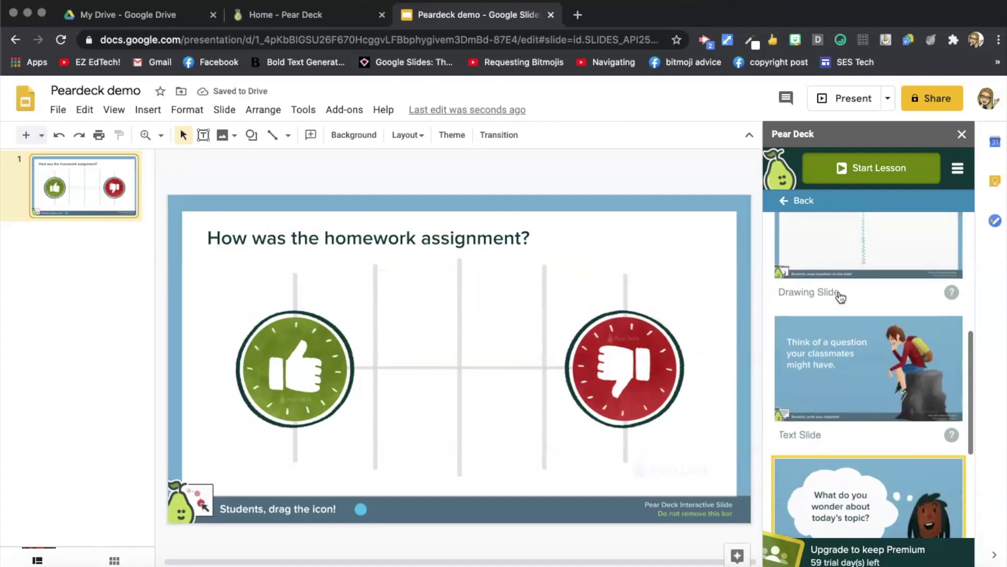
scroll(845, 367, "down", 3)
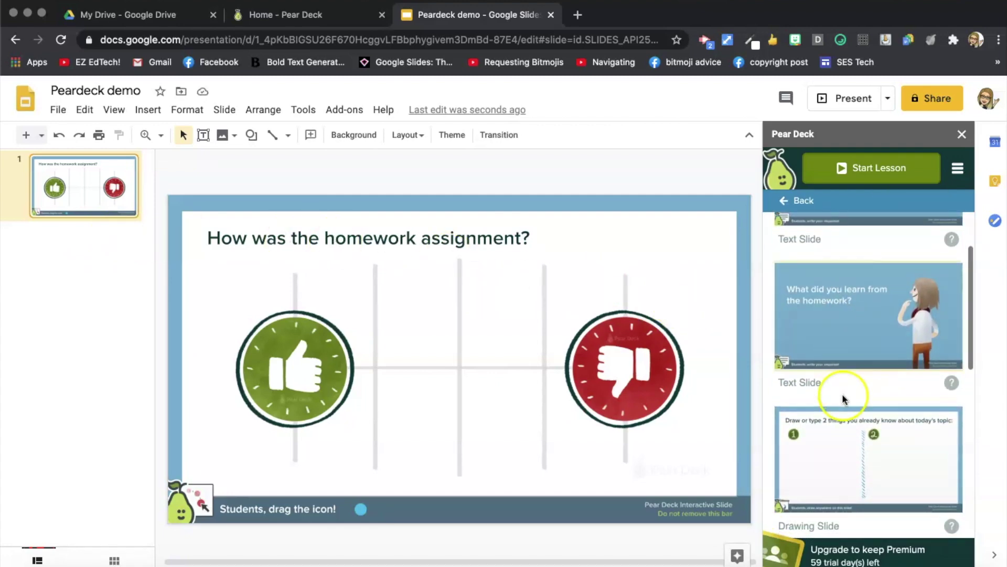
left_click(847, 433)
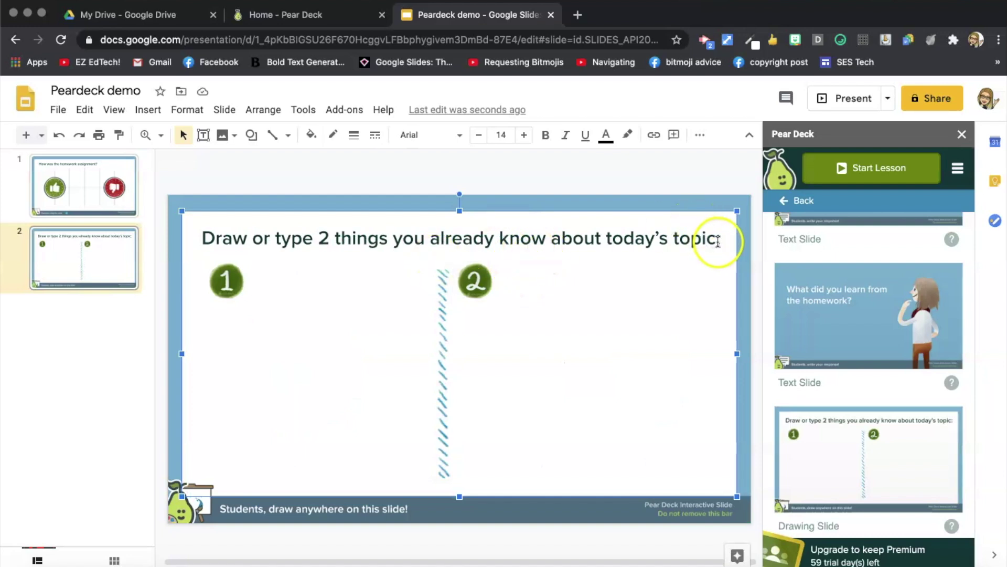
Add 'Problem Solving' on a new line after 'topic:' in the drawing slide's prompt
left_click(719, 242)
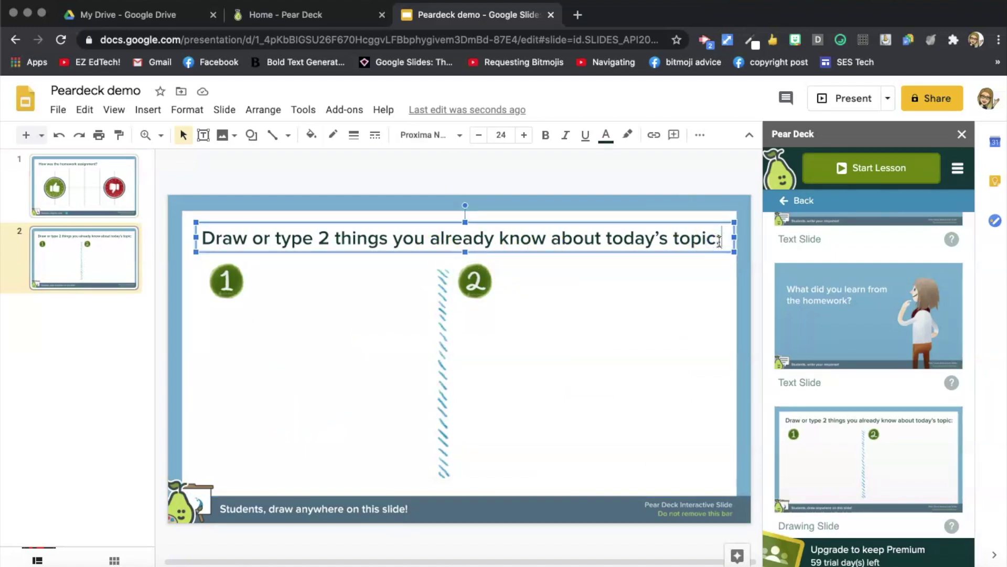
key("Return")
type("Problem Solving")
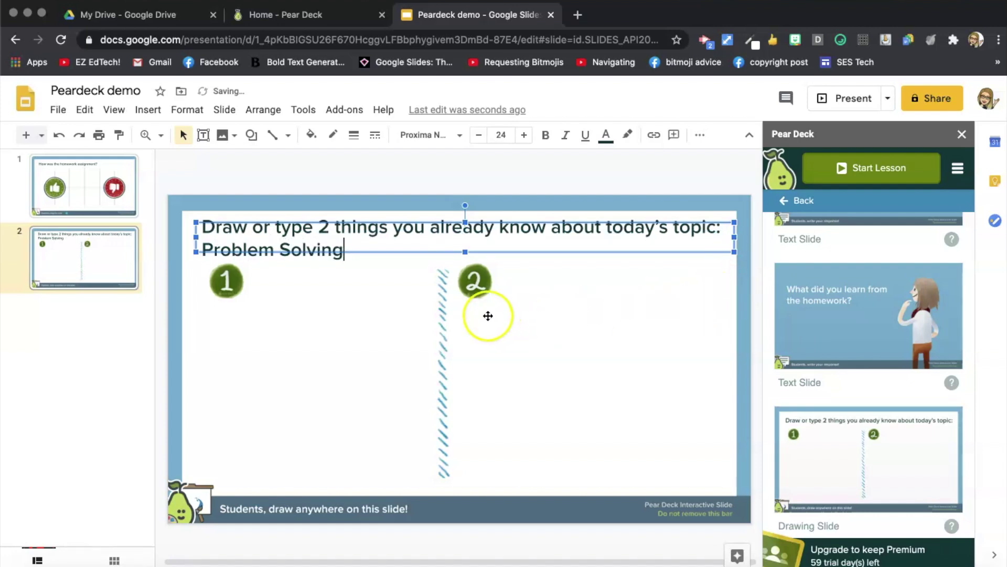
left_click(400, 330)
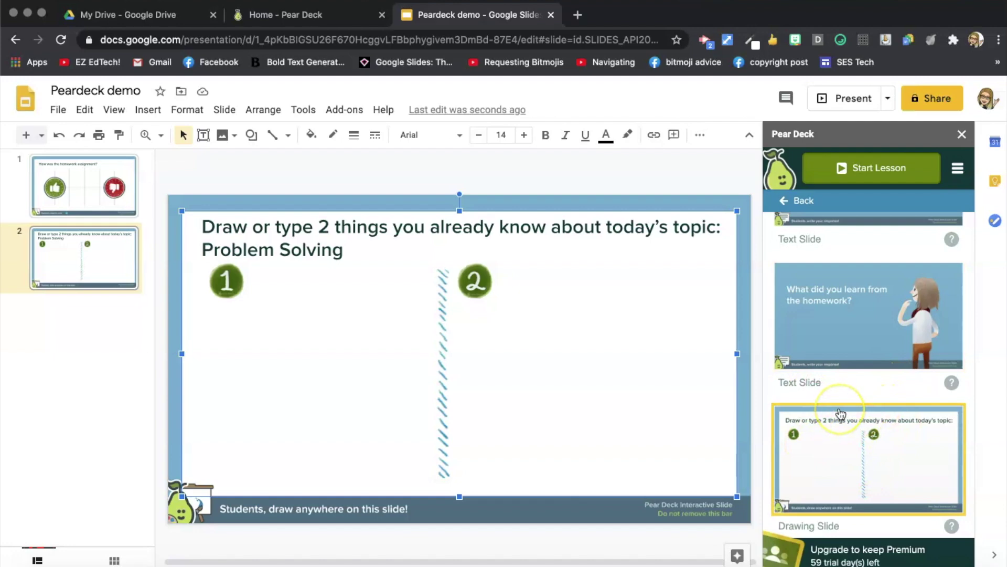
scroll(841, 413, "down", 5)
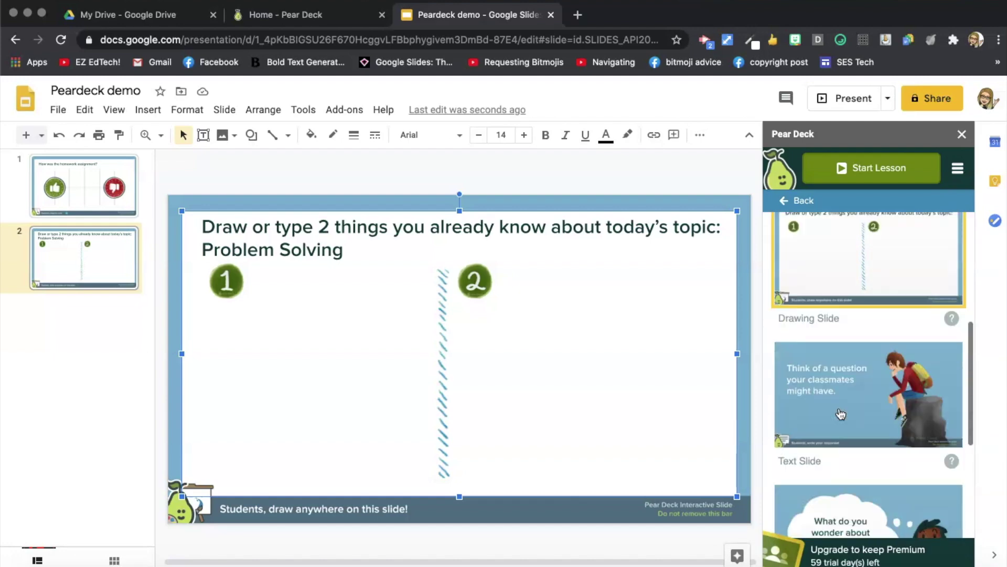
scroll(839, 412, "down", 4)
scroll(834, 389, "up", 10)
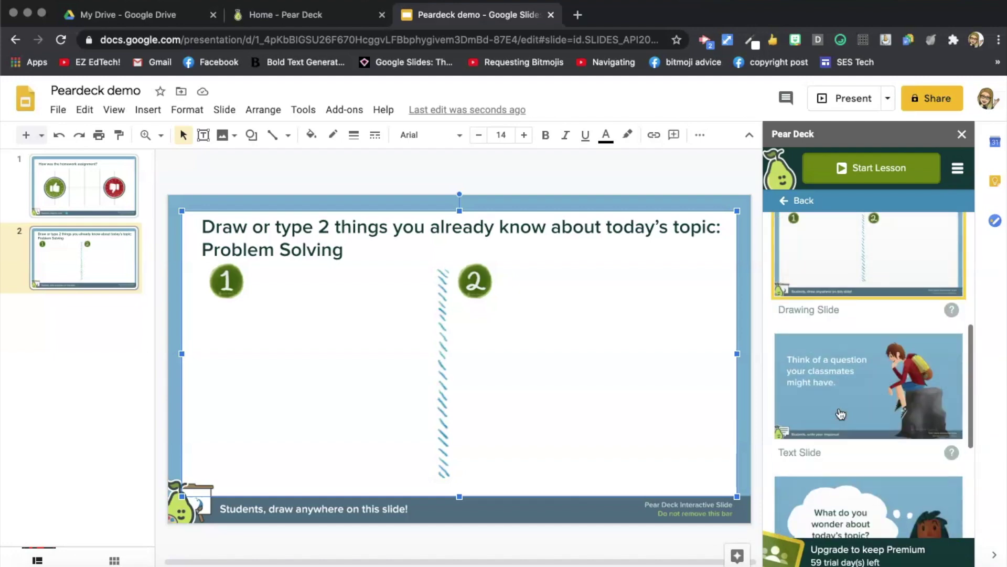
Insert the During Lesson 'Summarize' text slide, retitled 'What are the 4 steps of the problem solving process?'
left_click(799, 215)
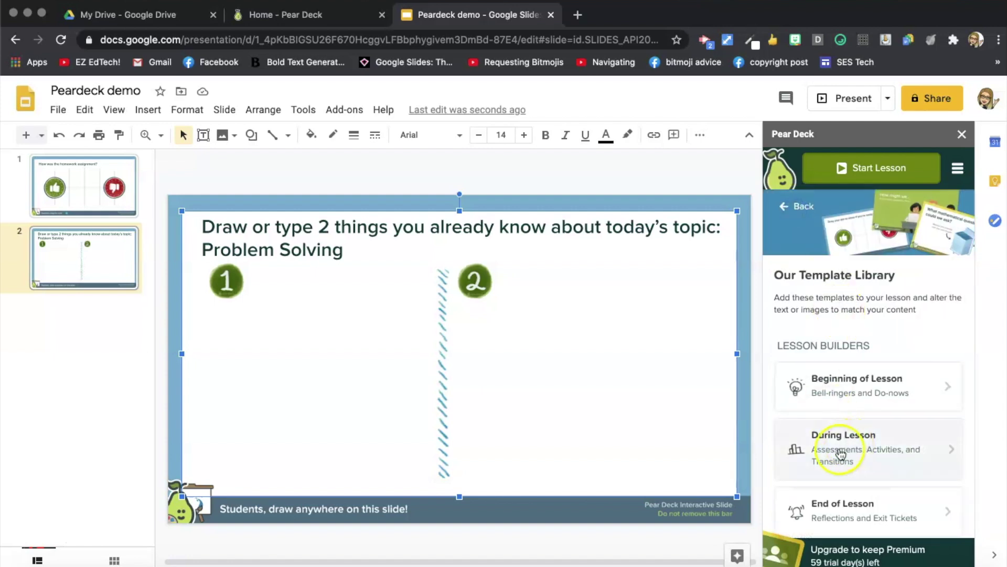
scroll(843, 435, "down", 1)
left_click(849, 413)
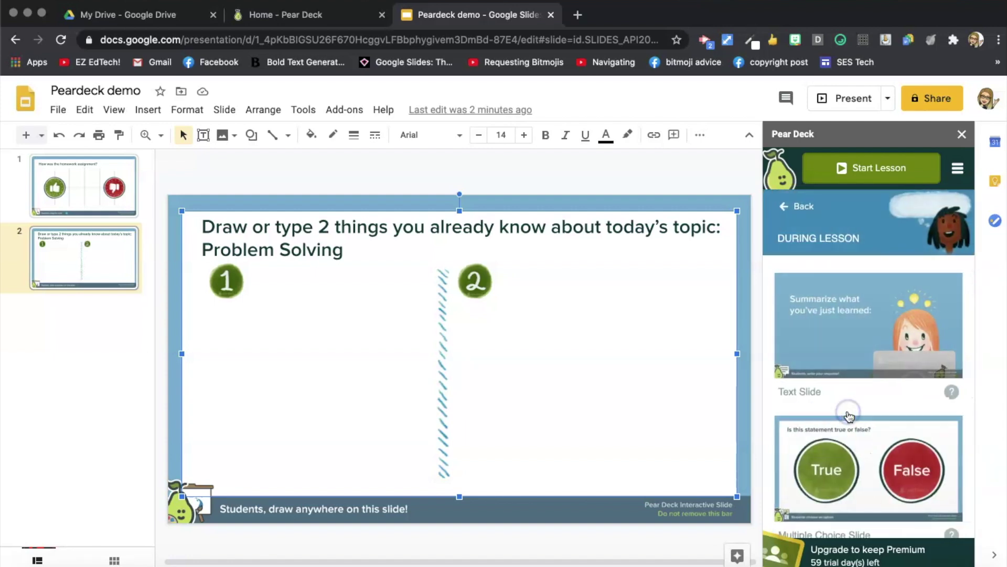
left_click(843, 310)
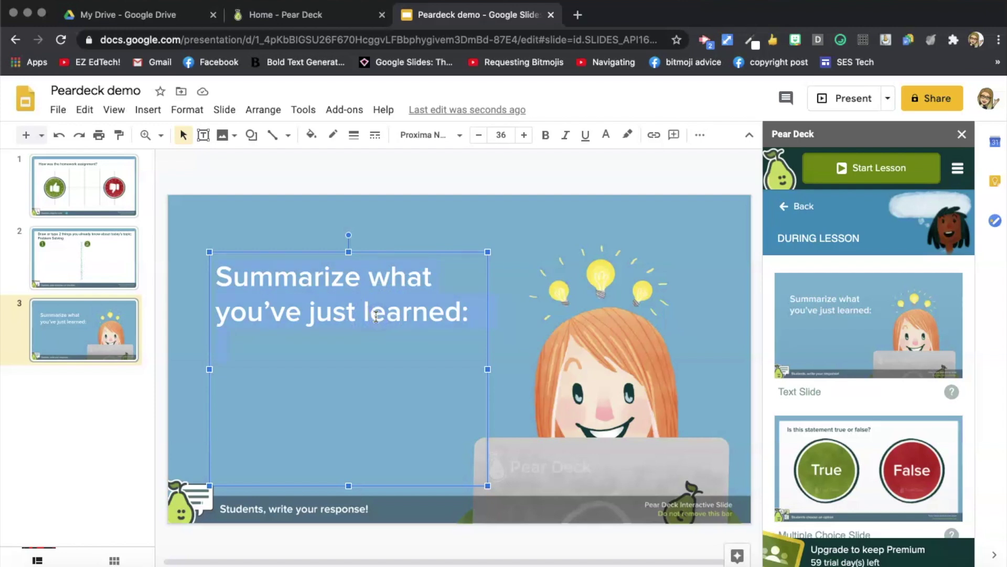
type("What")
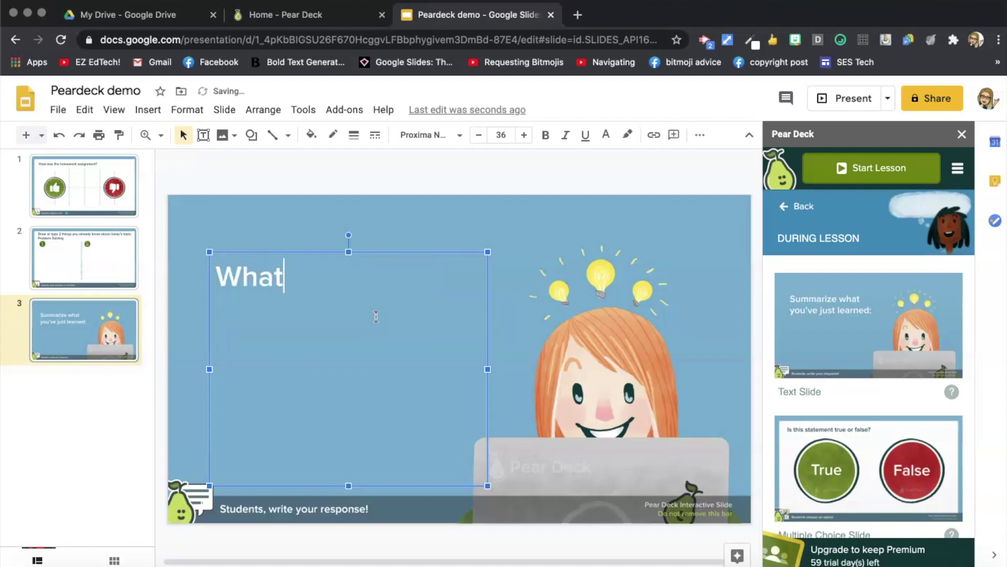
type(" are the 4 steps of the problem ")
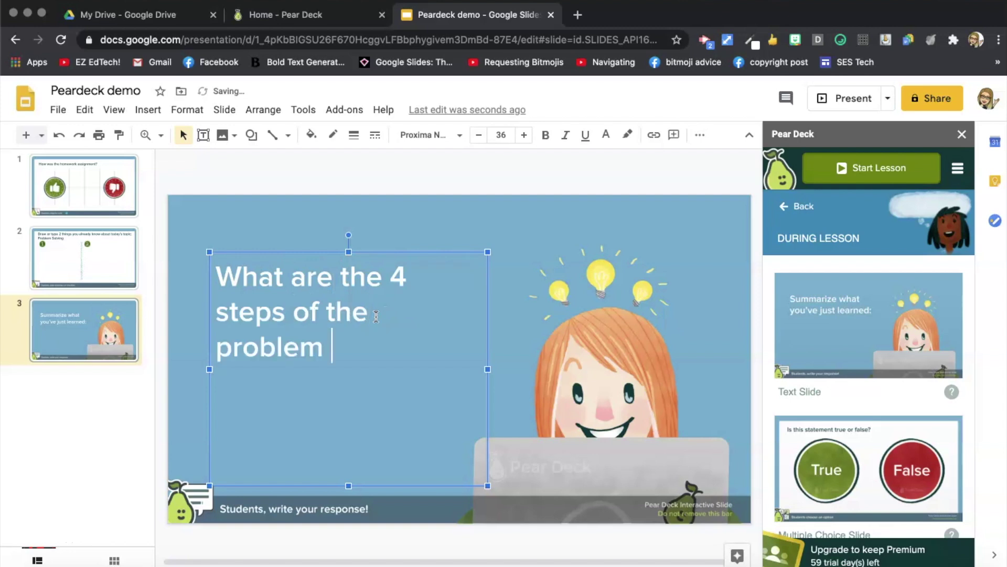
type("solving process?")
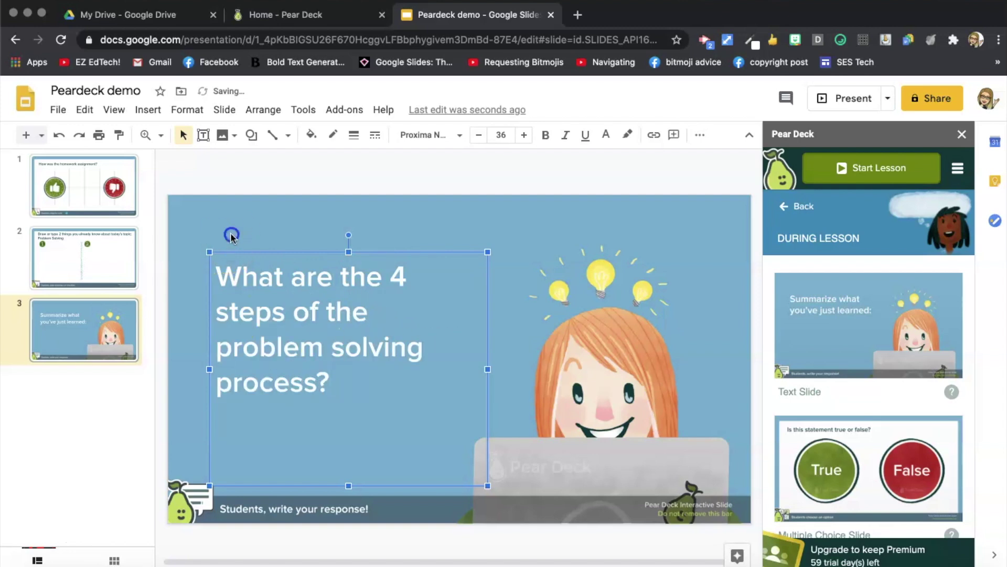
left_click(232, 236)
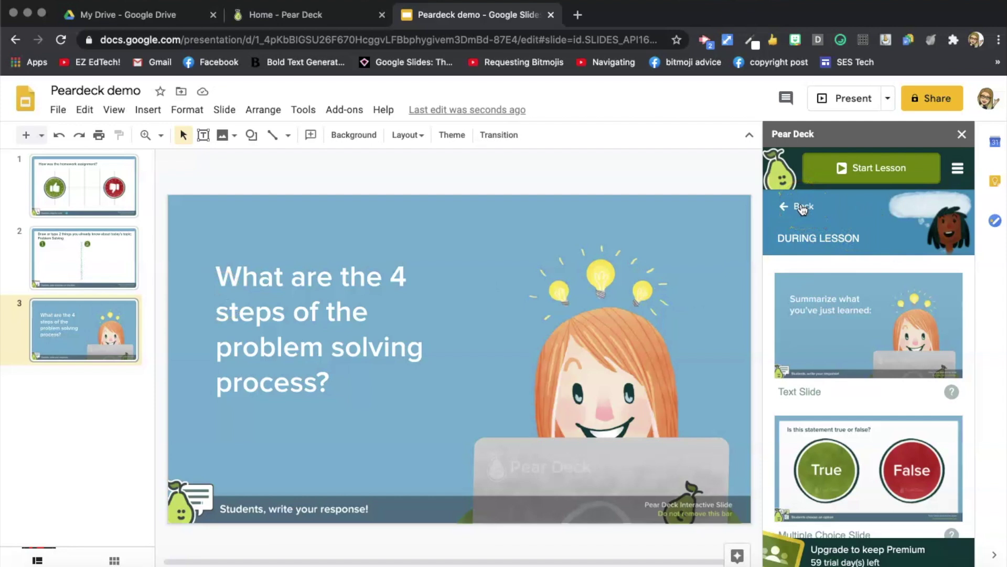
left_click(802, 209)
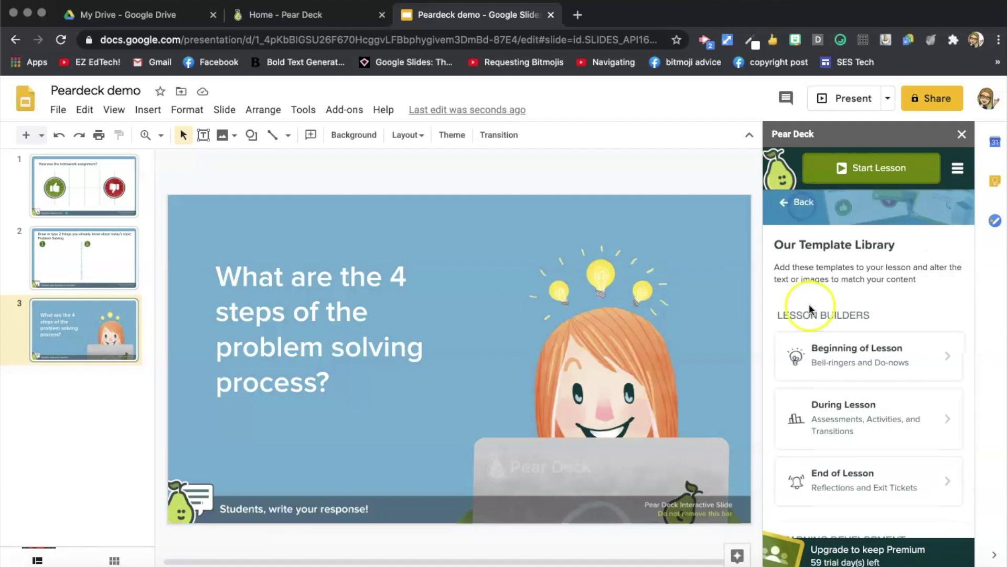
Insert the Critical Thinking 'I observe' text slide and edit it into the Define and Plan questions
scroll(843, 370, "down", 8)
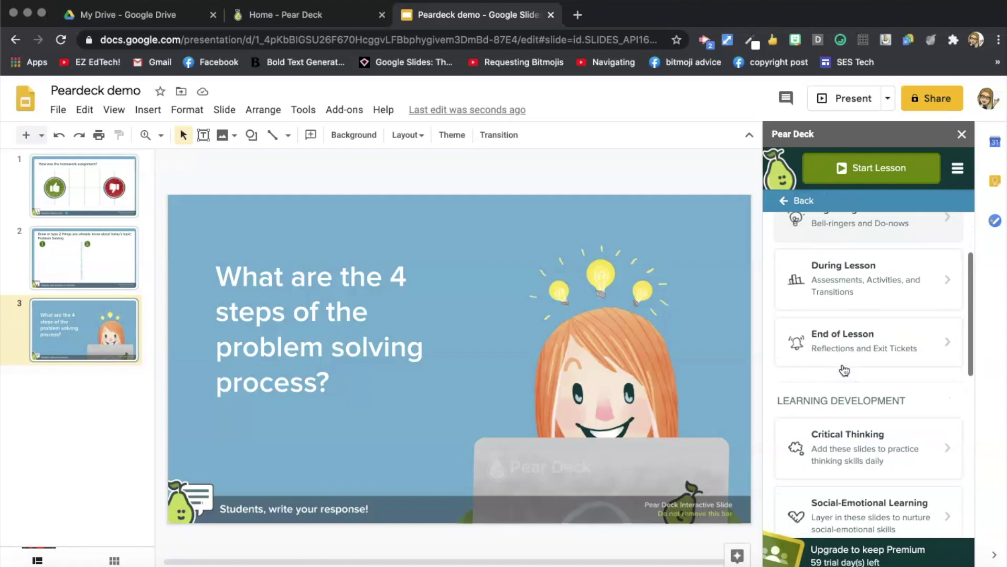
scroll(844, 370, "down", 4)
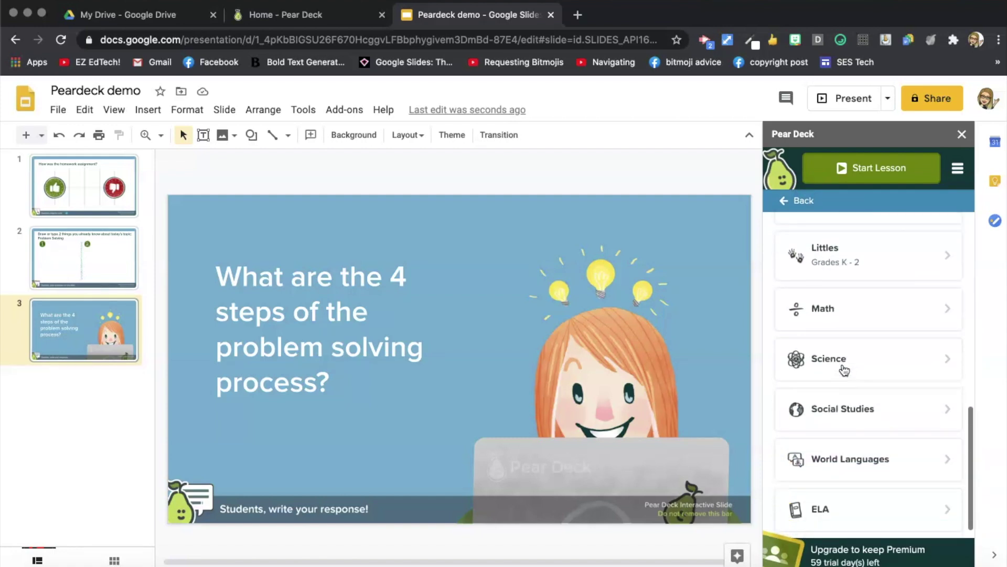
scroll(843, 367, "up", 5)
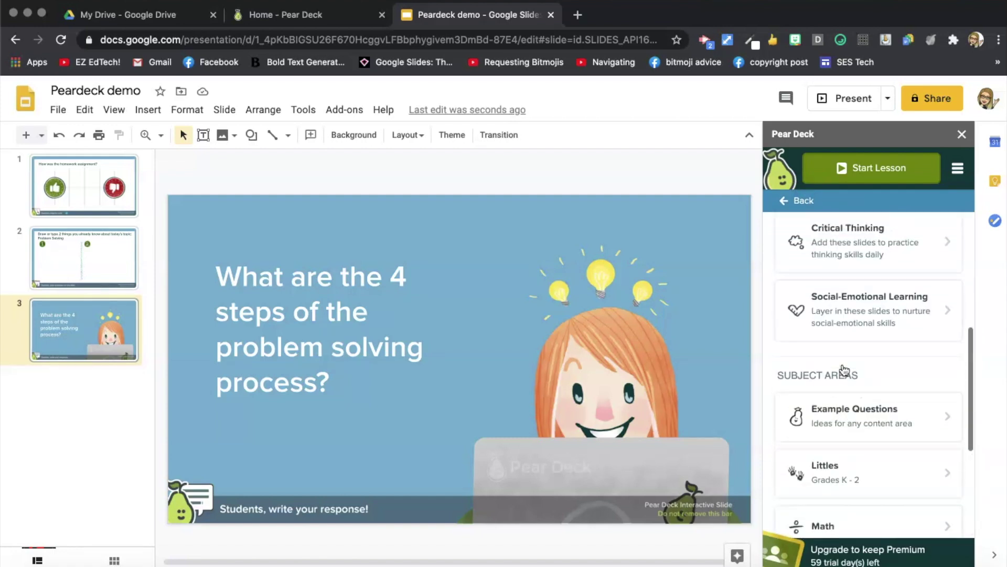
left_click(856, 306)
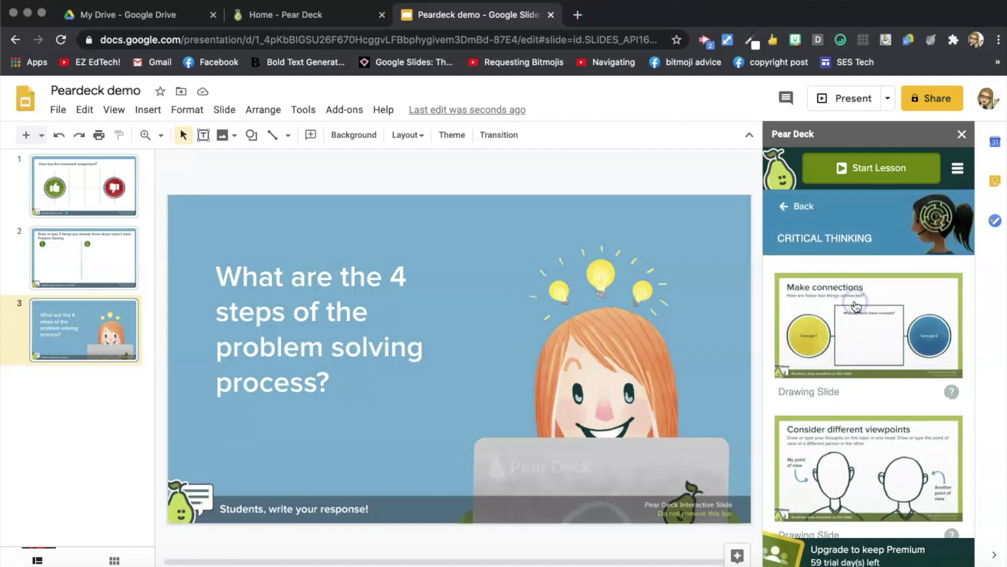
scroll(853, 386, "down", 2)
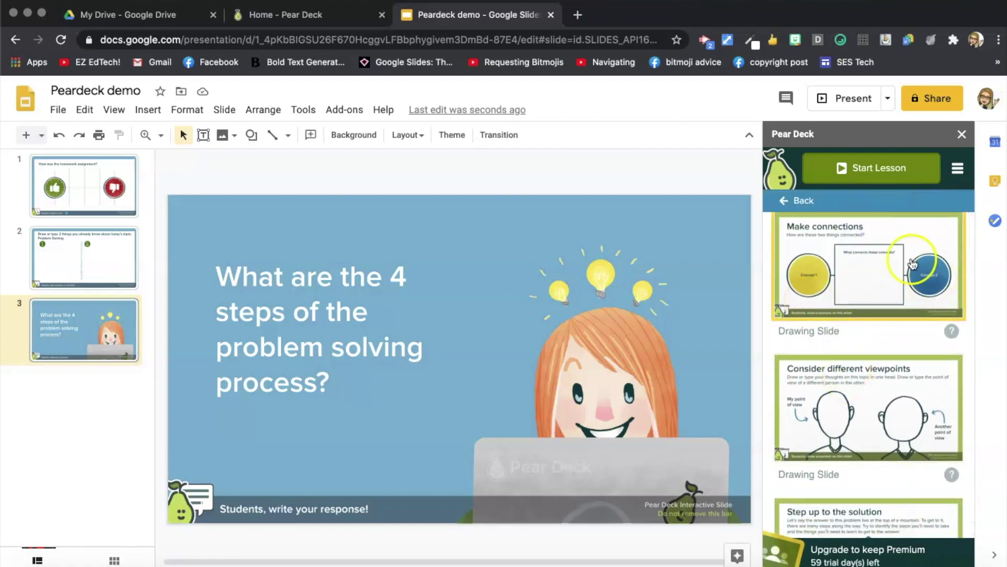
scroll(842, 401, "down", 10)
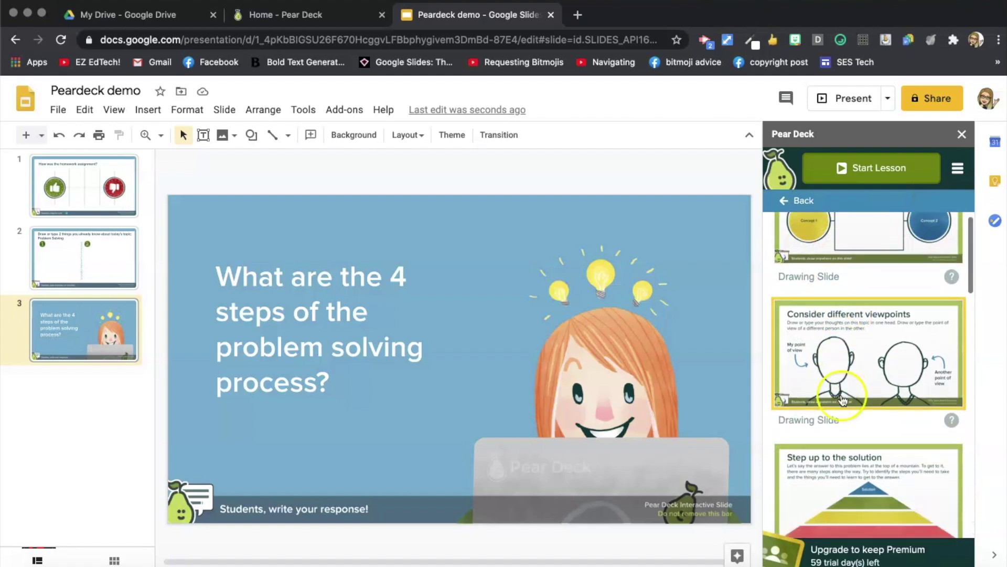
scroll(843, 433, "down", 2)
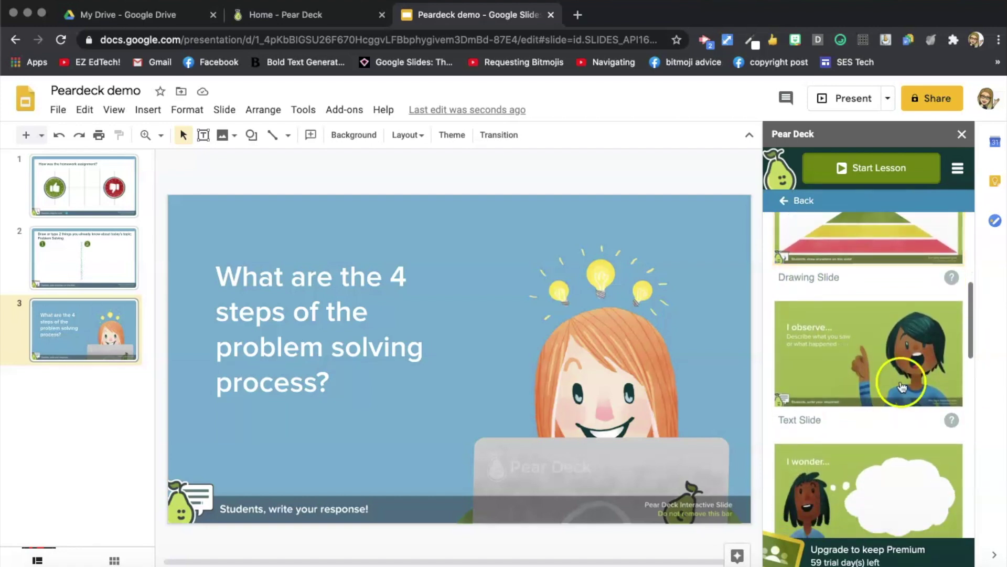
left_click(850, 371)
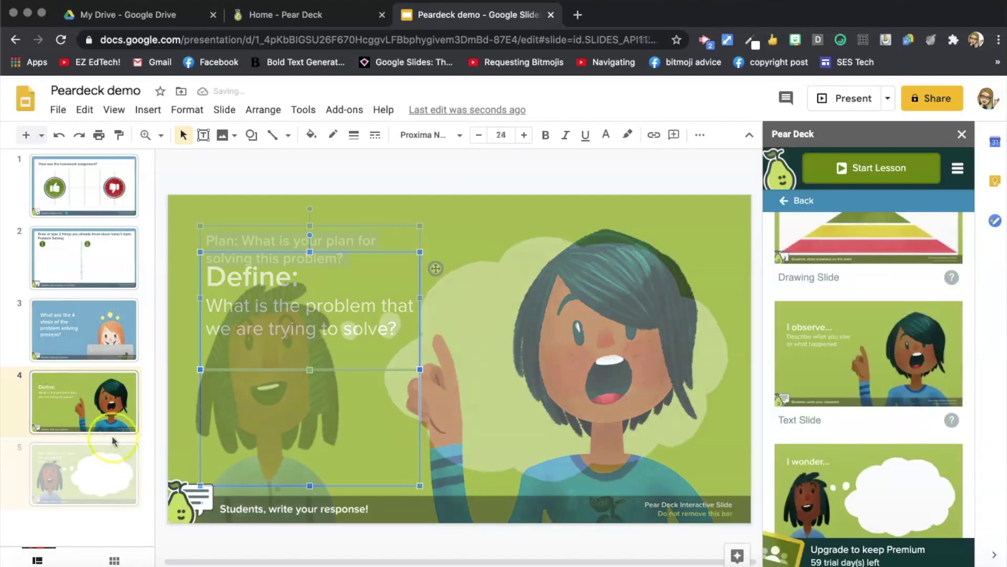
left_click(291, 236)
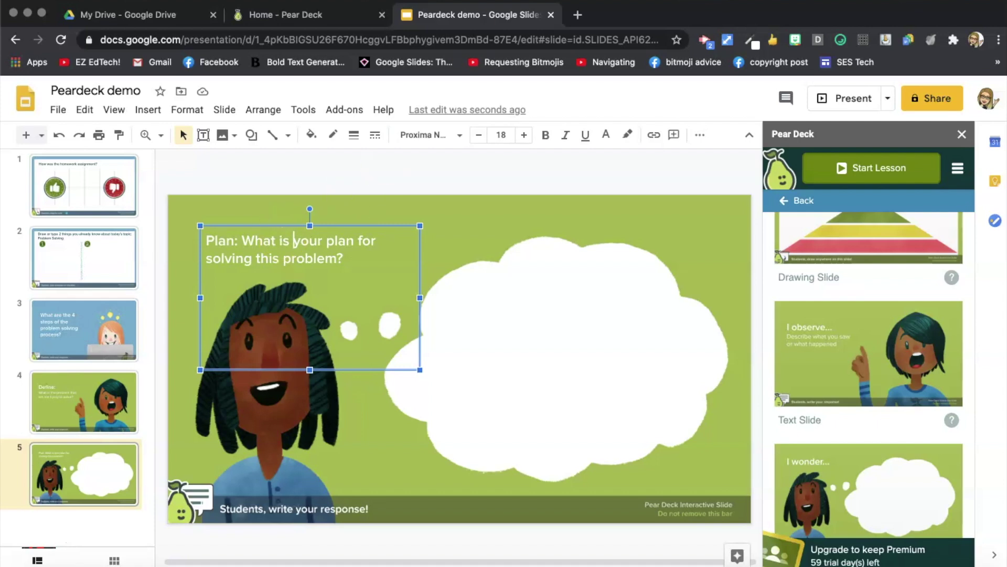
left_click(578, 15)
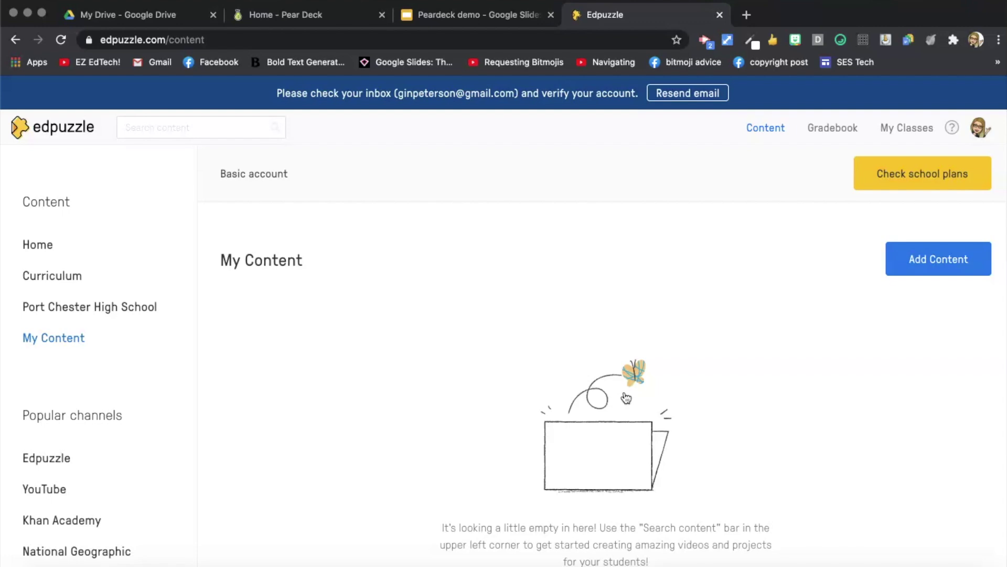
Search Edpuzzle's videos for 'bridge riddle teded'
left_click(47, 252)
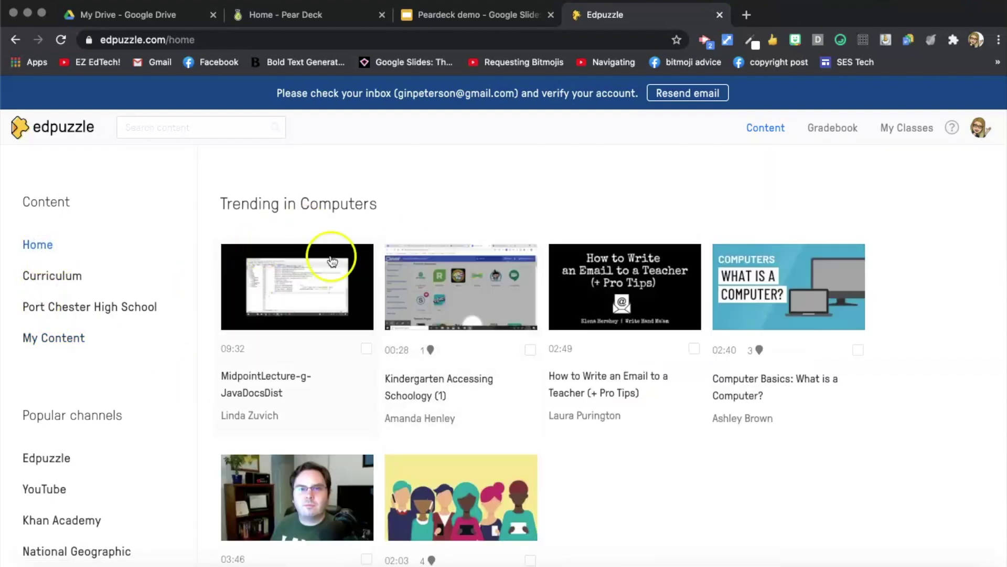
scroll(330, 405, "down", 2)
scroll(331, 403, "up", 2)
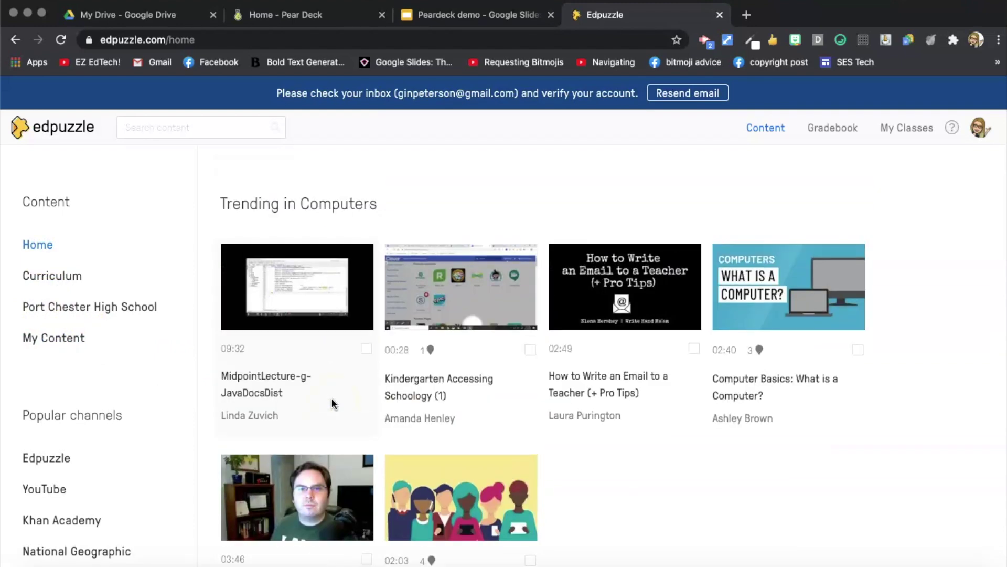
left_click(179, 123)
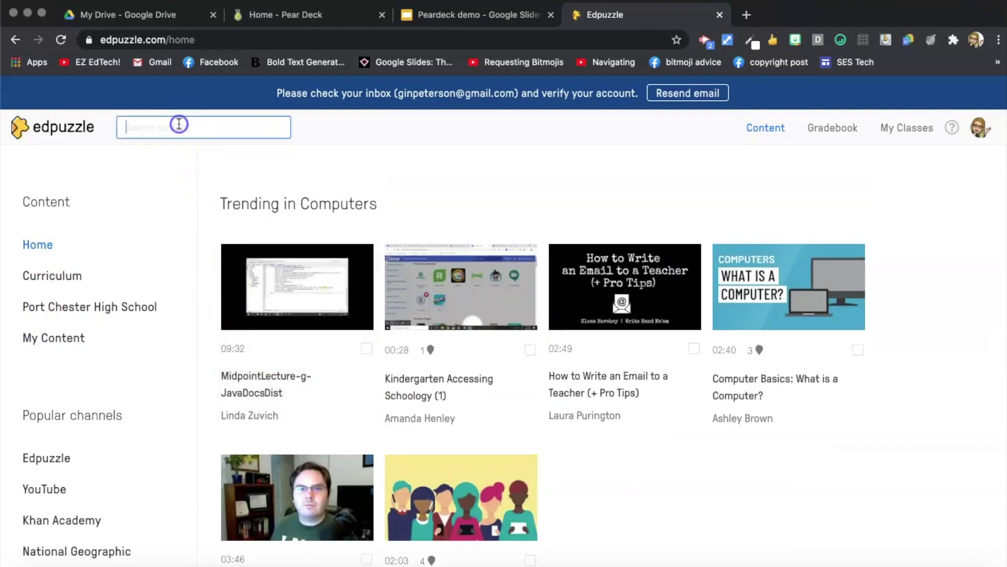
type("bridge riddle teded")
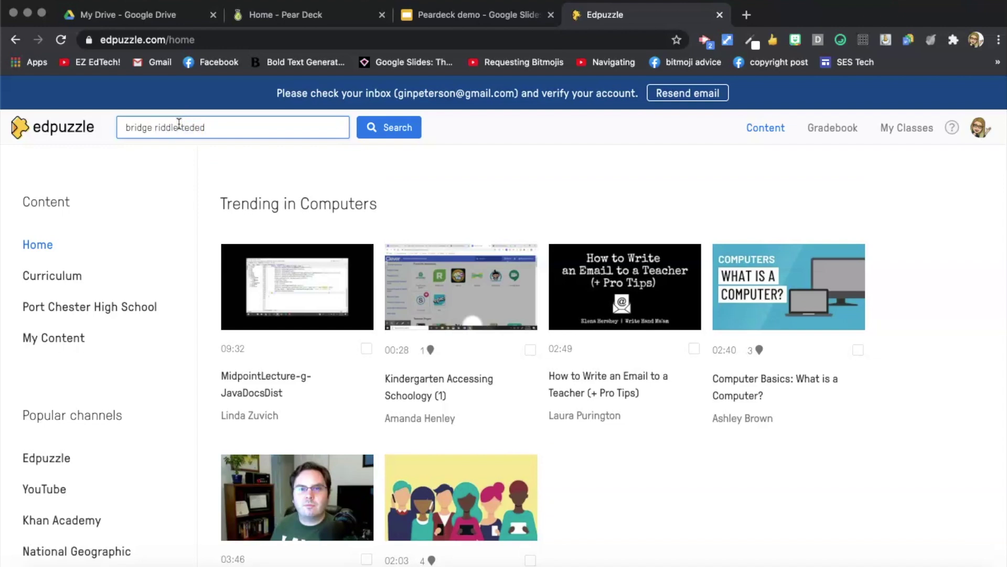
key("Return")
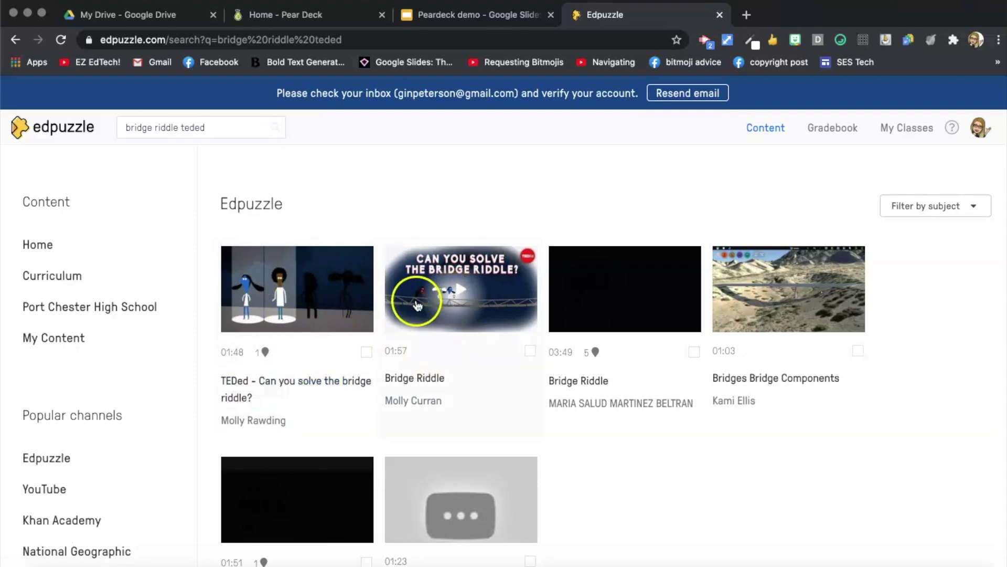
Scroll the results, including YouTube matches, and open the 'Can you solve the bridge riddle?' video
scroll(445, 336, "down", 4)
scroll(445, 338, "down", 6)
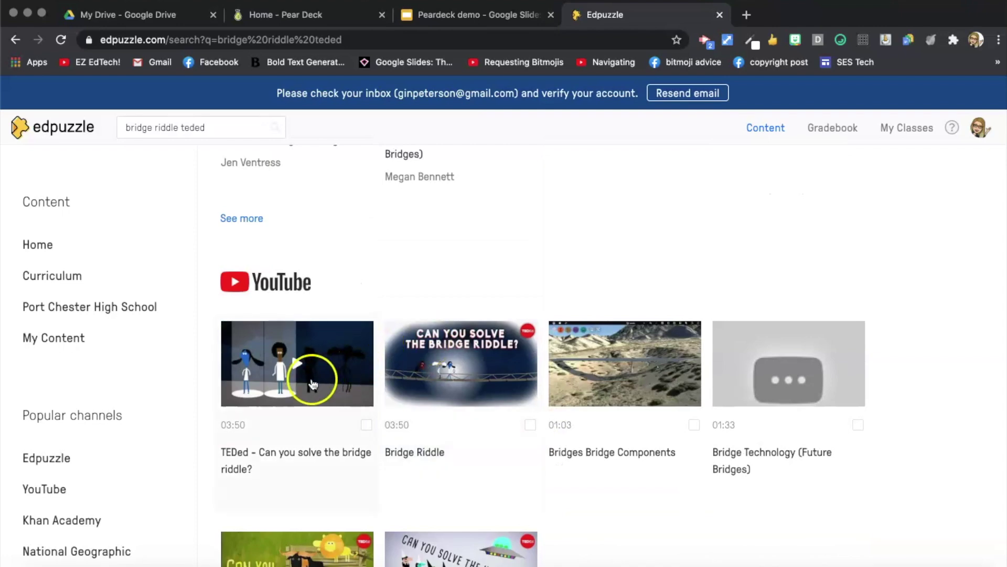
scroll(319, 392, "up", 6)
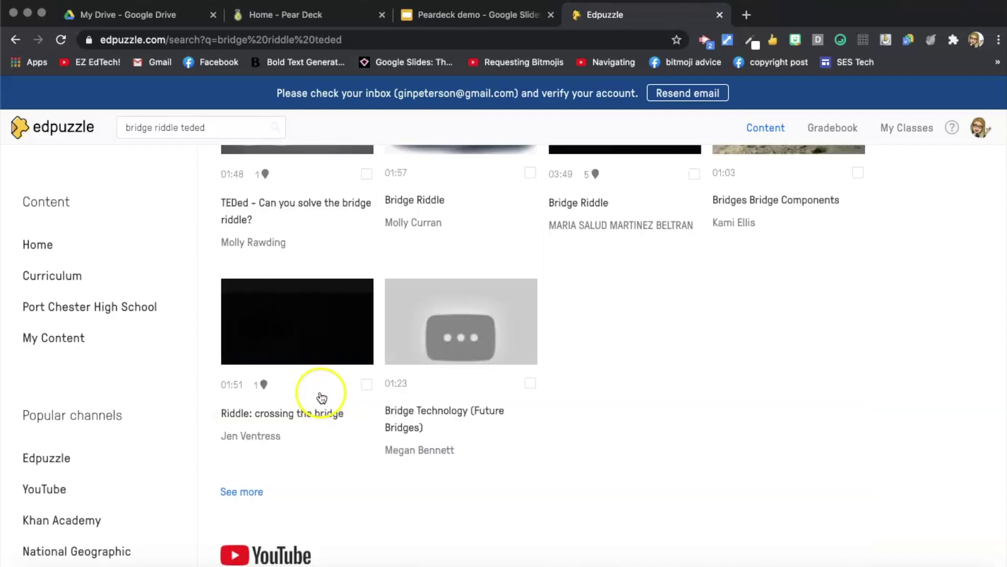
scroll(299, 236, "up", 4)
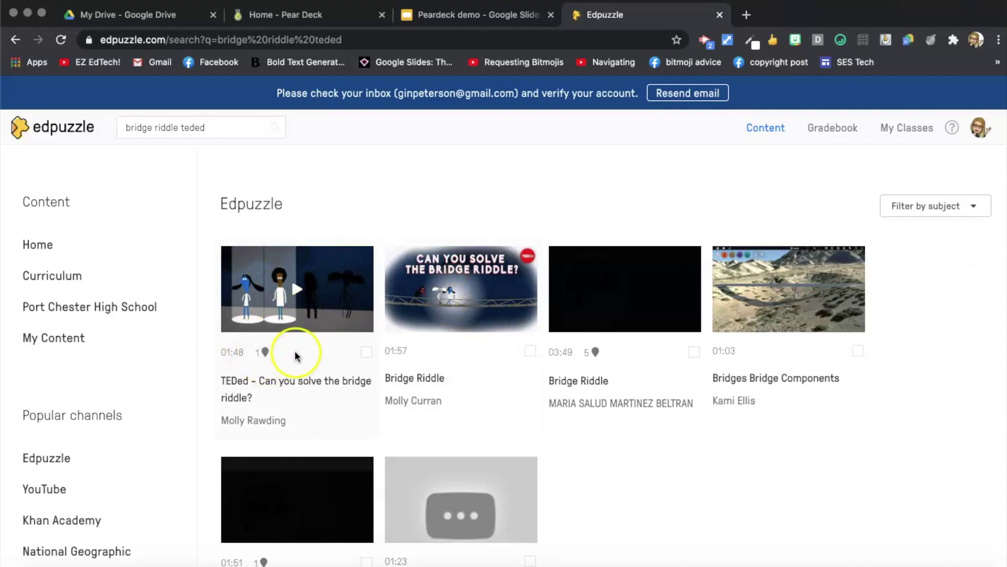
scroll(298, 370, "down", 7)
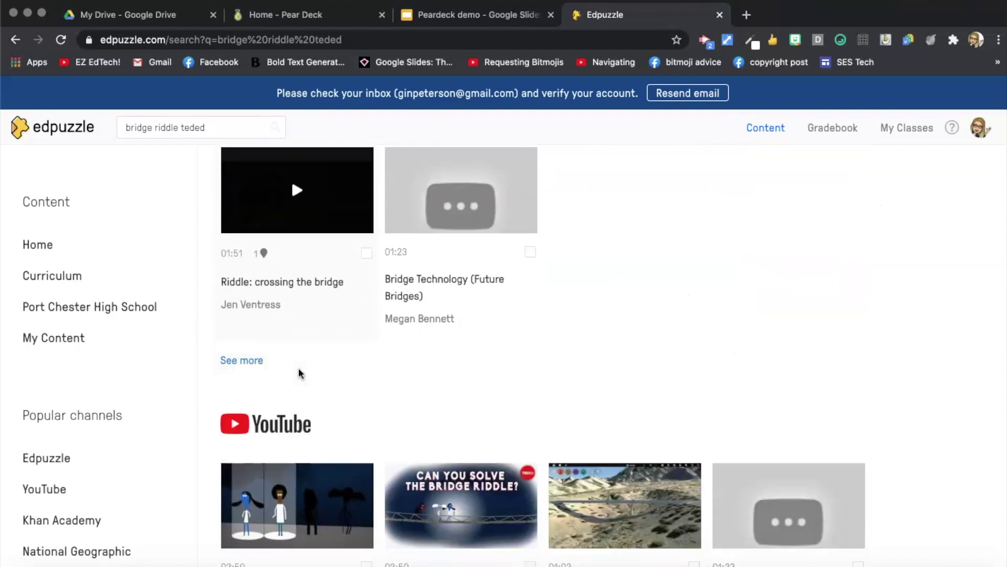
scroll(298, 370, "down", 3)
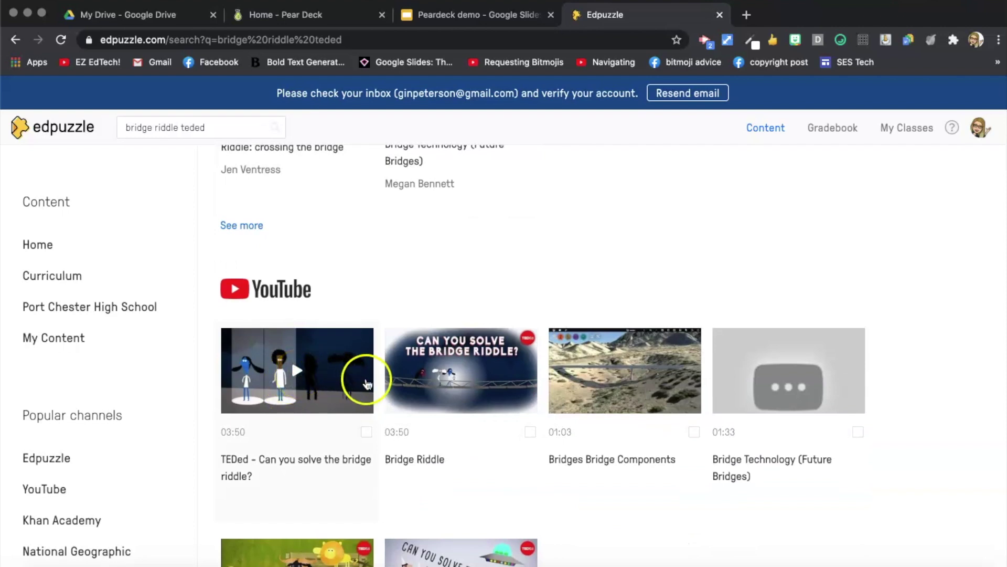
left_click(440, 376)
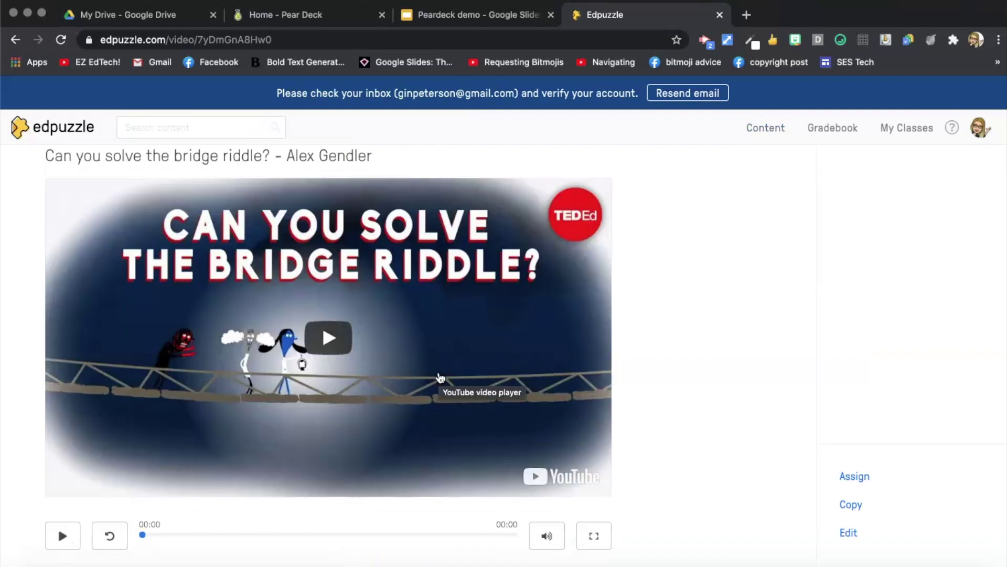
Preview the bridge riddle video around its 52-second scene, then open it in Edpuzzle's editor
scroll(314, 420, "down", 1)
left_click(178, 501)
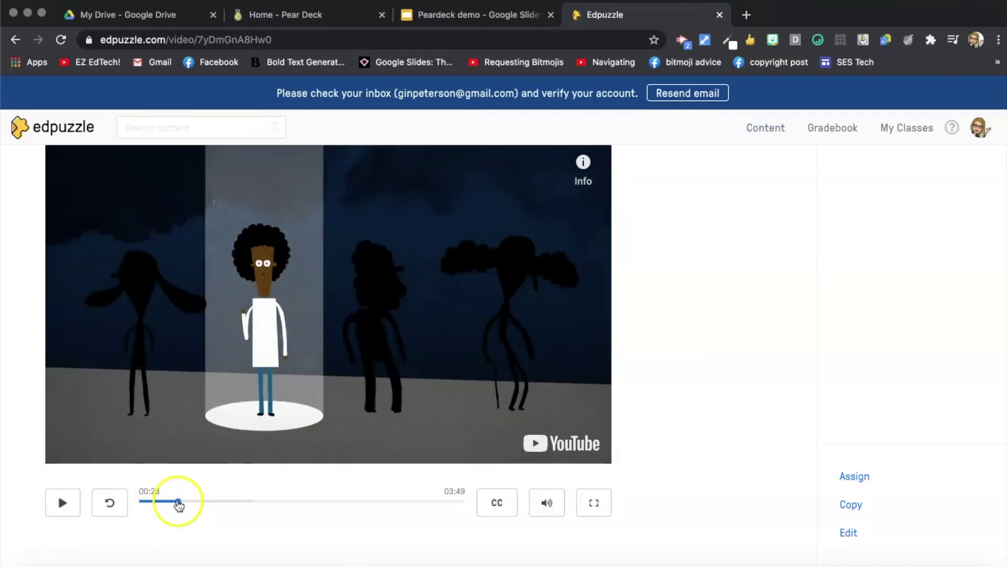
left_click_drag(178, 503, 216, 501)
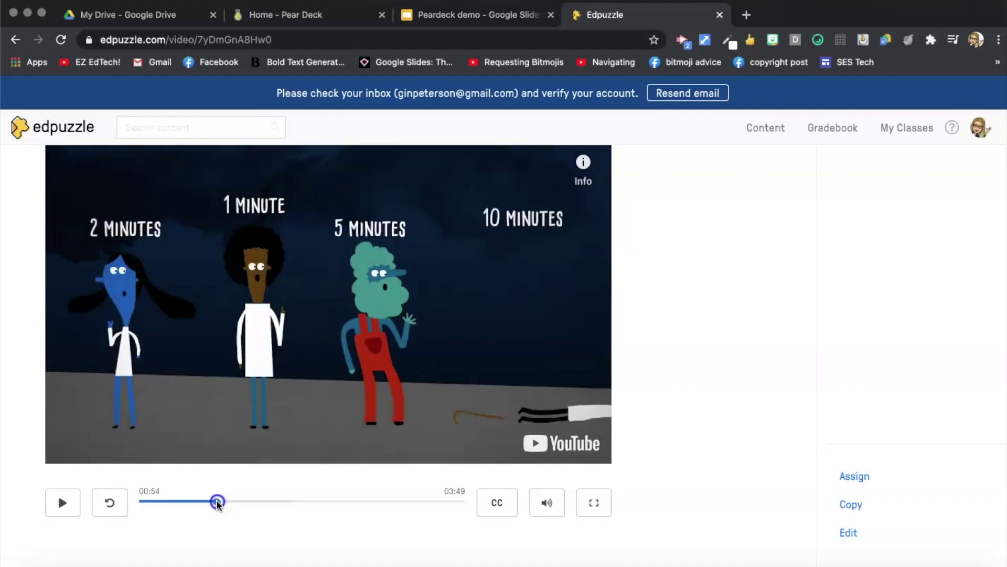
left_click(135, 501)
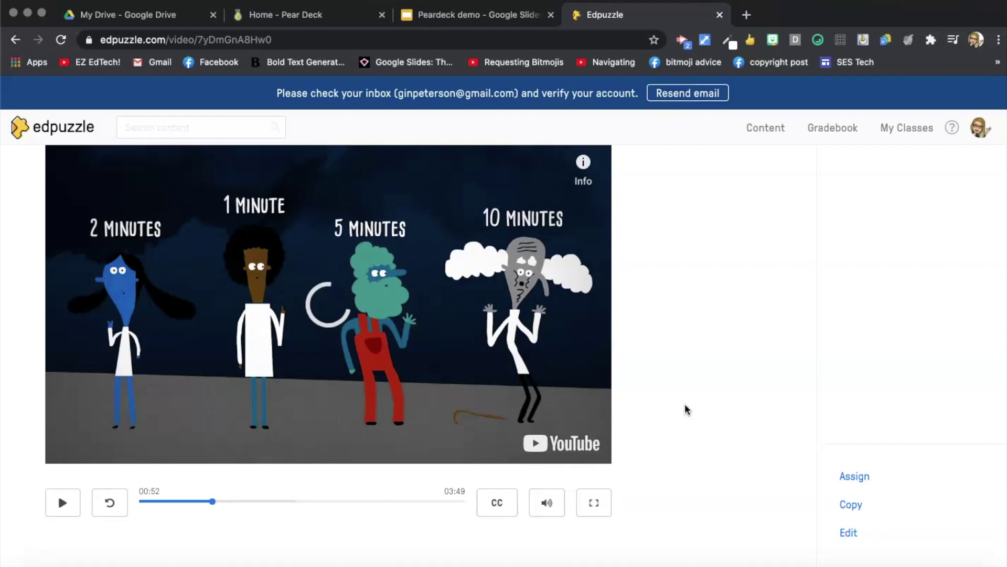
left_click(847, 531)
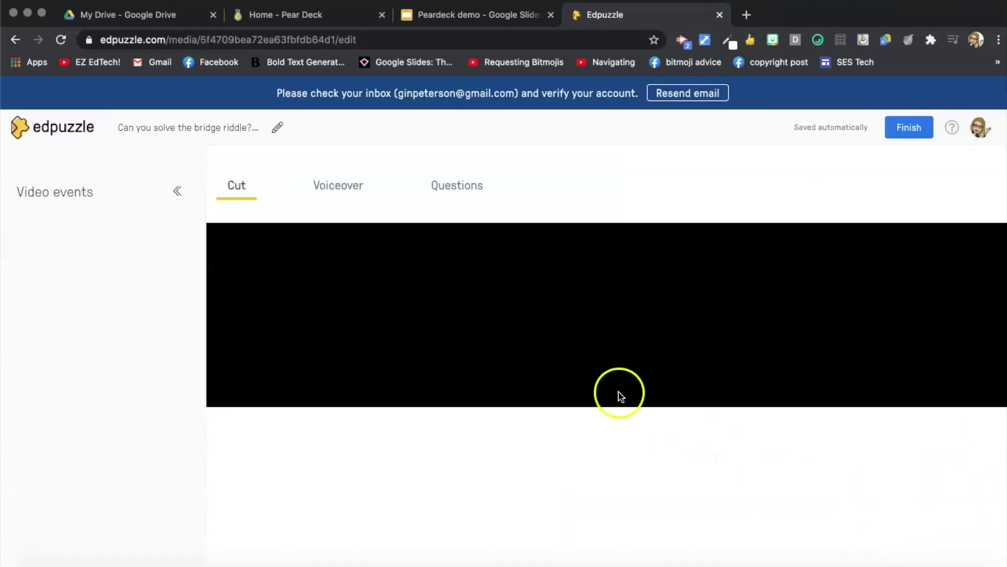
In the Questions tab, move the video to 00:52 and start a multiple-choice question
scroll(418, 479, "down", 1)
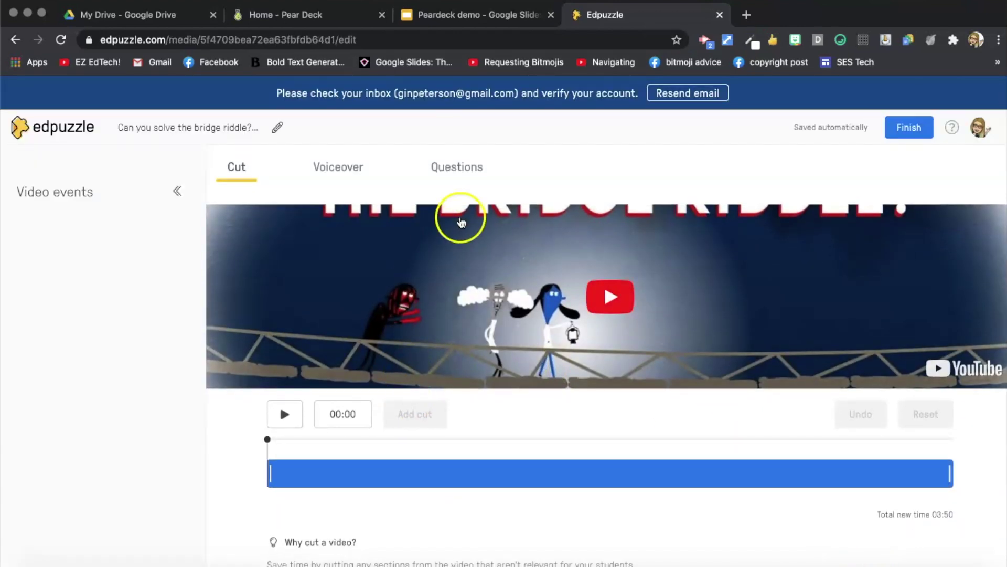
left_click(452, 170)
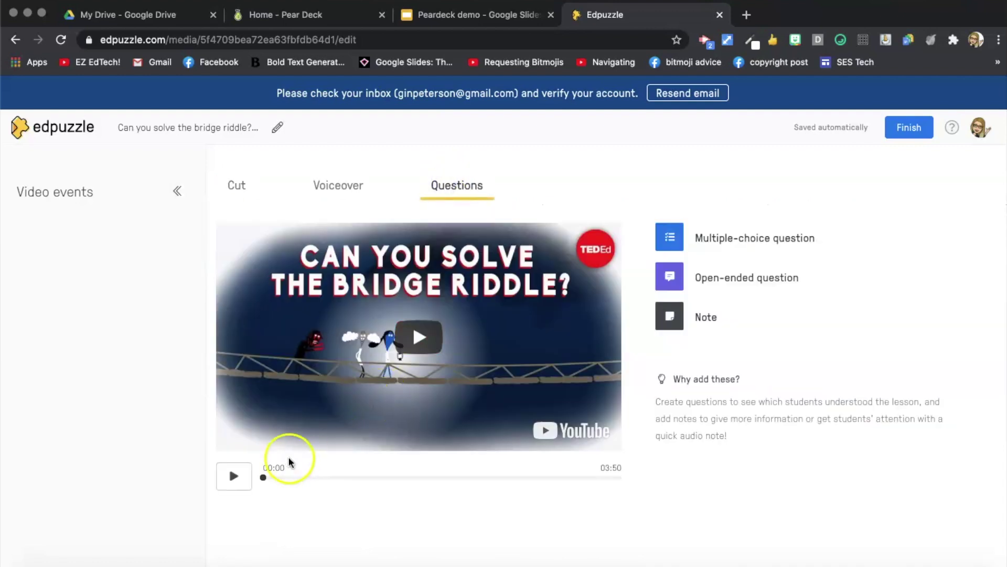
left_click(268, 477)
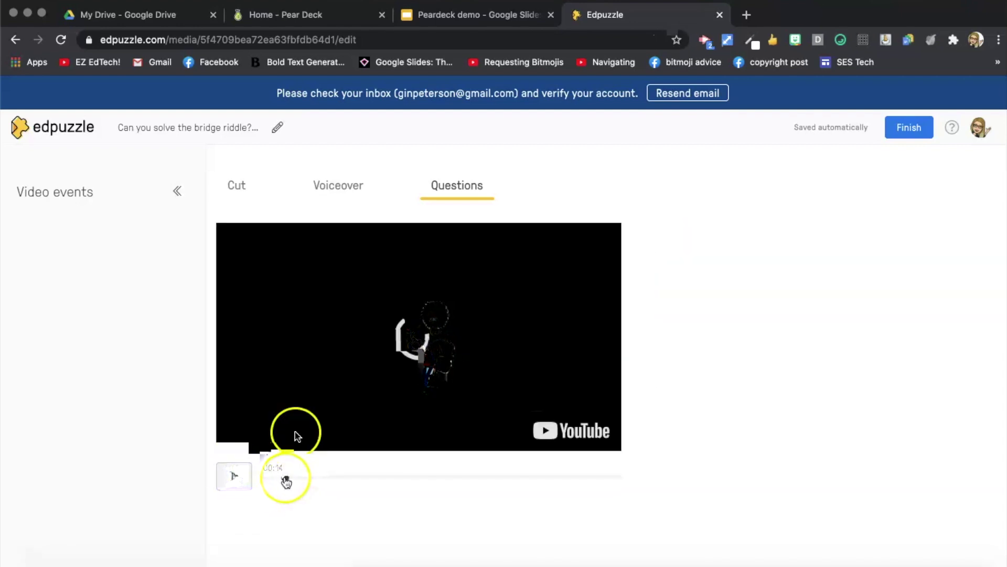
left_click_drag(287, 478, 345, 478)
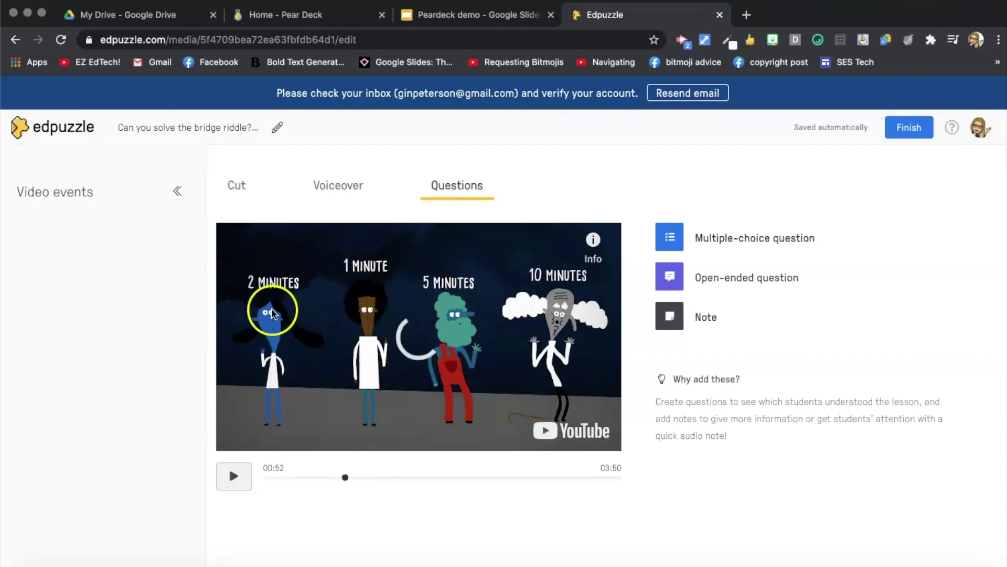
left_click(457, 377)
left_click(455, 378)
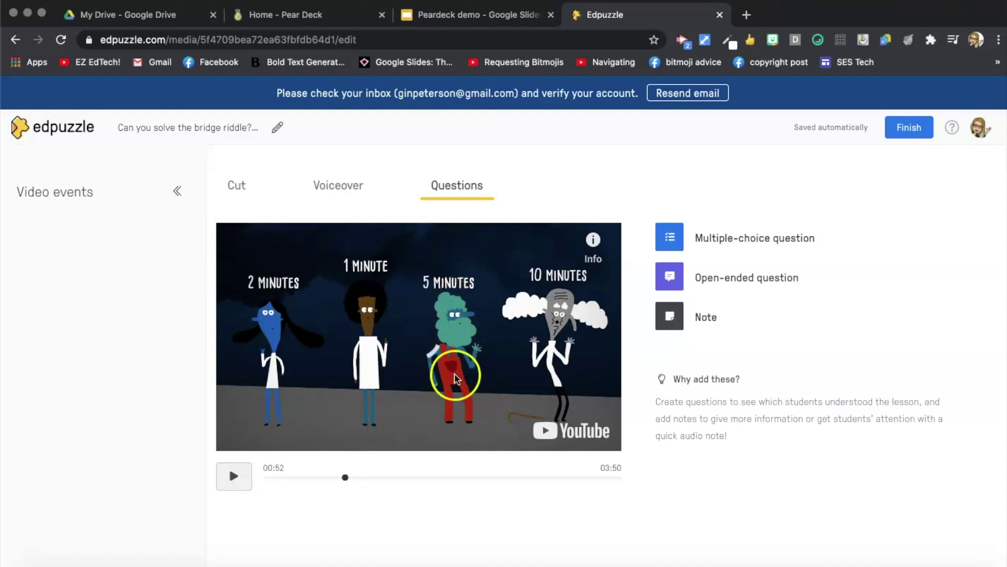
left_click(551, 370)
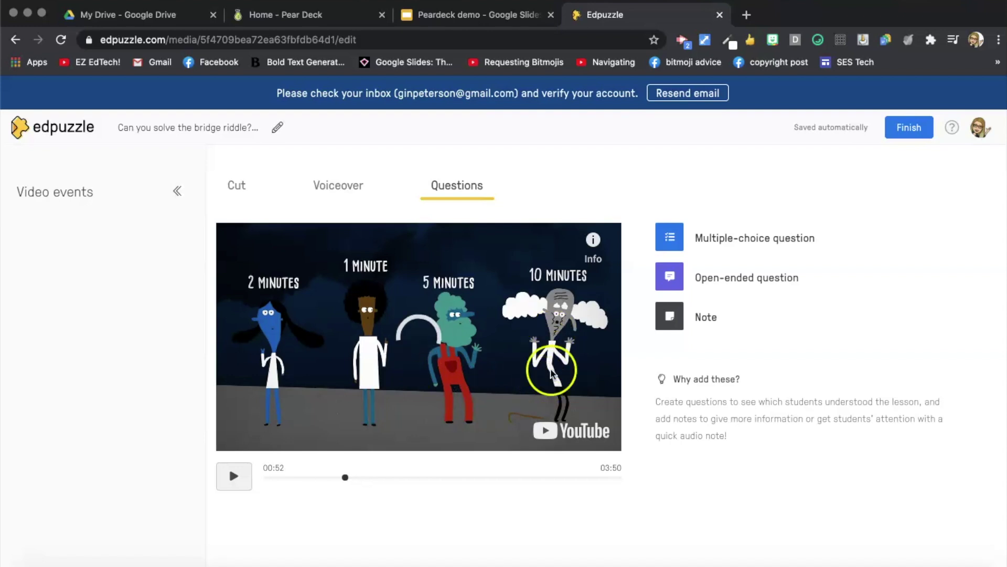
left_click(674, 236)
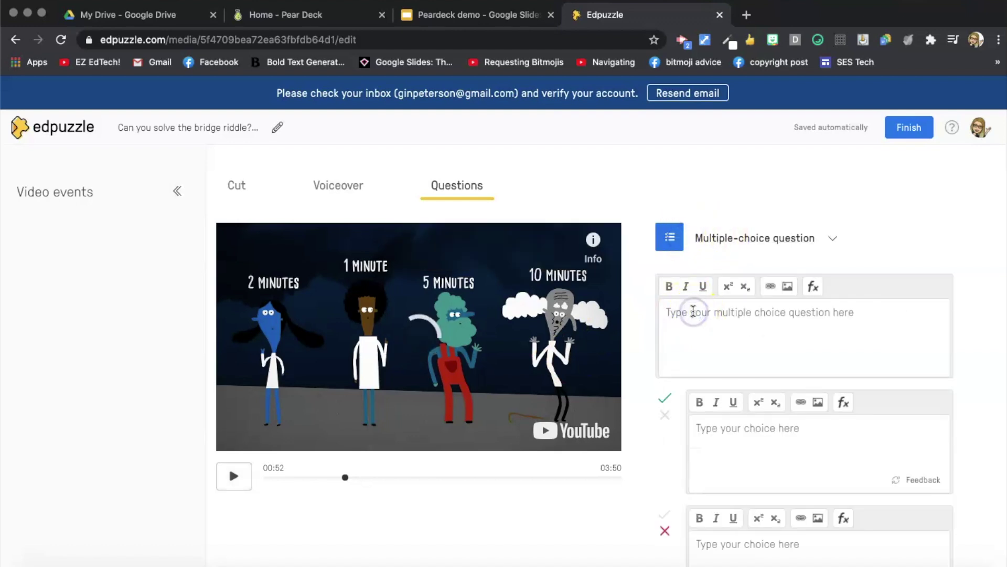
Ask how long the lab assistant takes to cross, with choices 1 minute and 2 minutes, 2 correct
type("How long does it take for the lab")
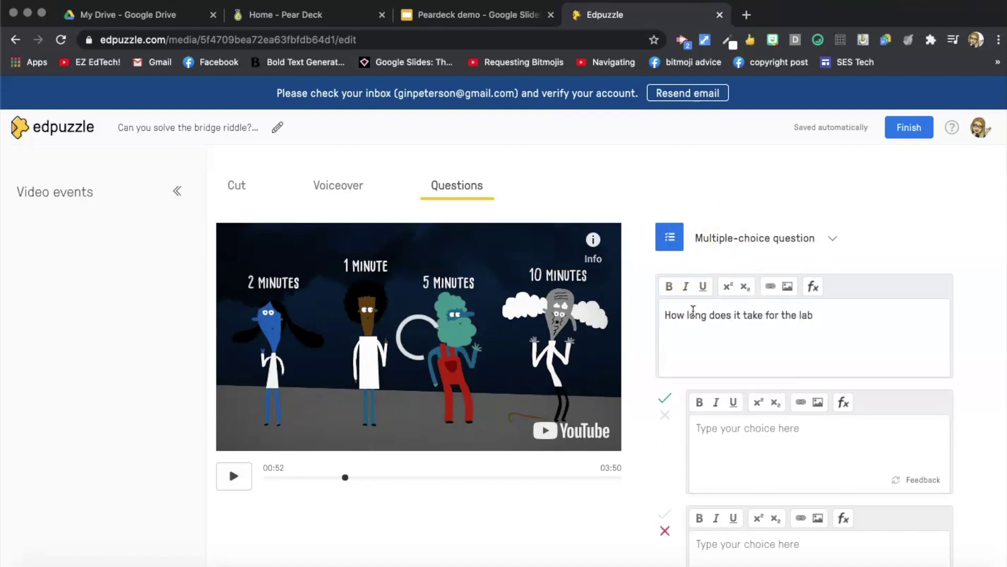
type(" assistant to cross the bridge?")
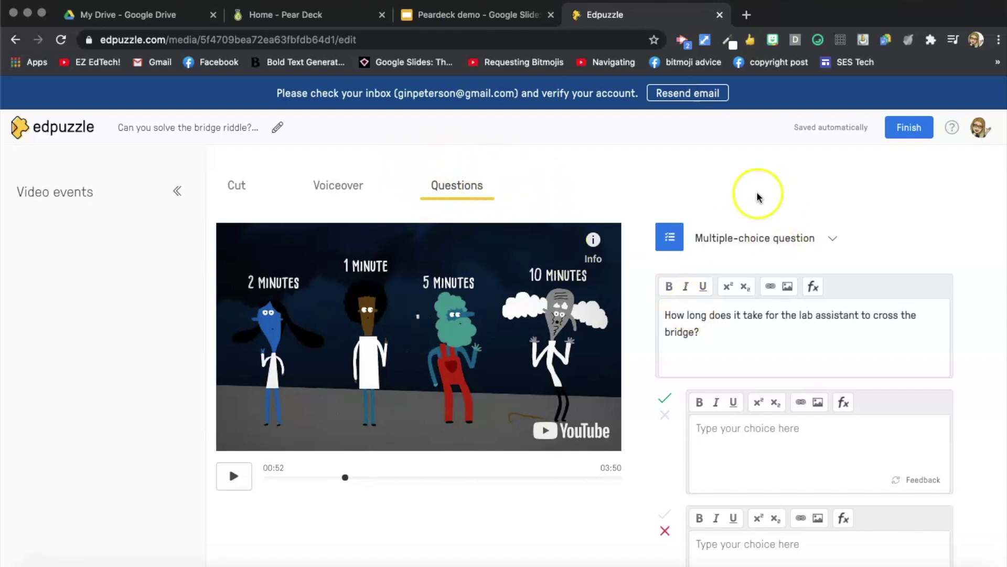
left_click(736, 433)
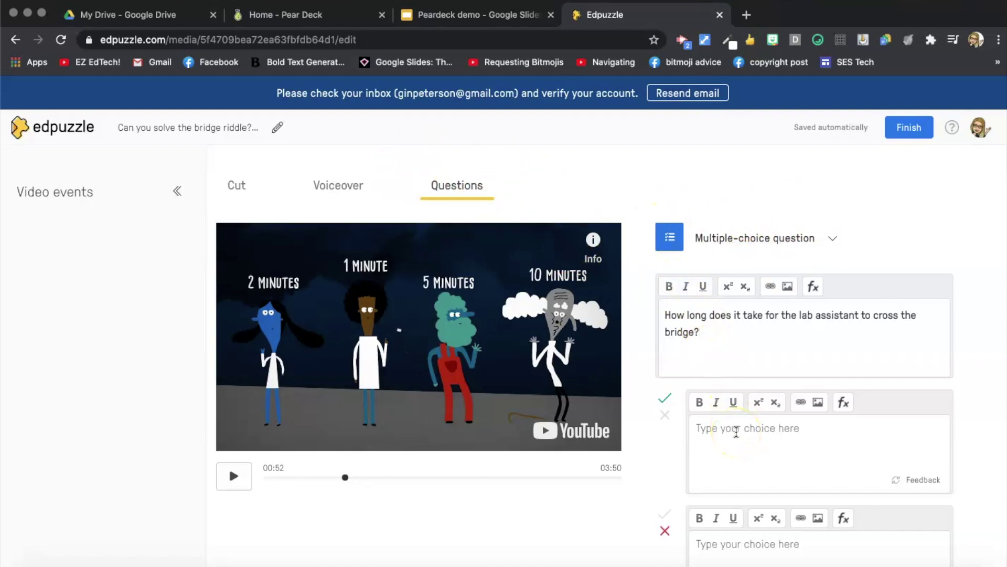
type("1")
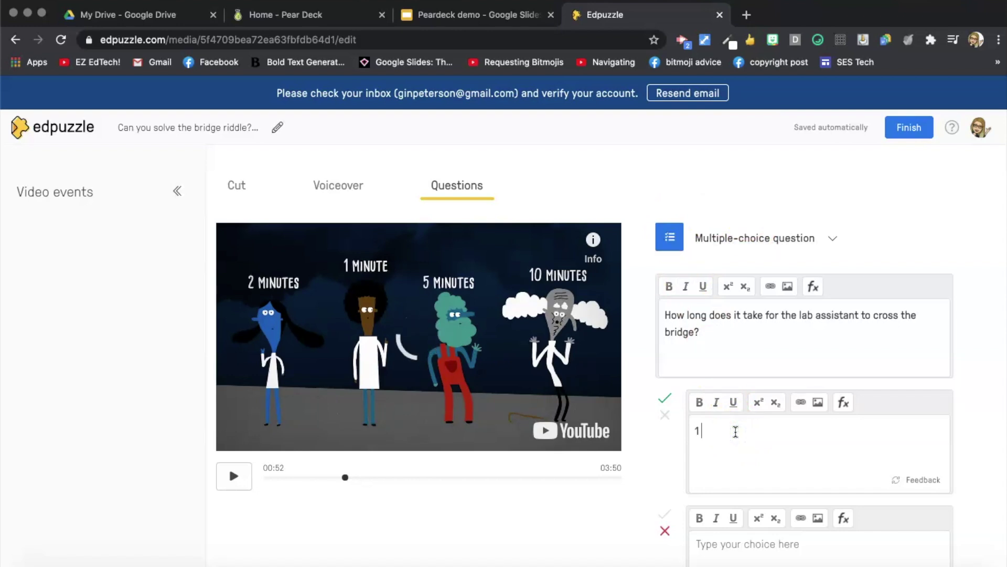
type(" minute")
left_click(665, 414)
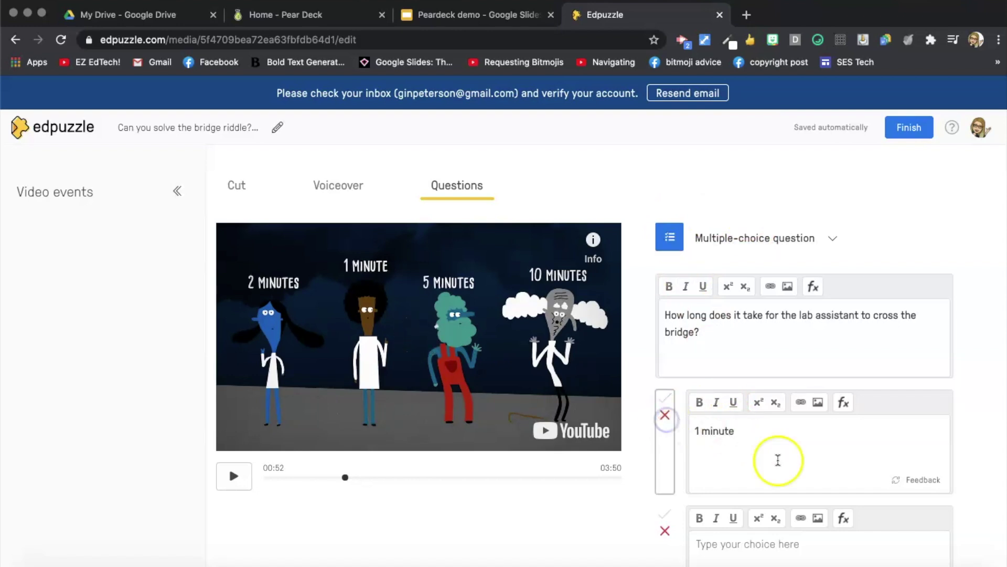
scroll(777, 460, "down", 1)
left_click(736, 480)
type("2 mintu")
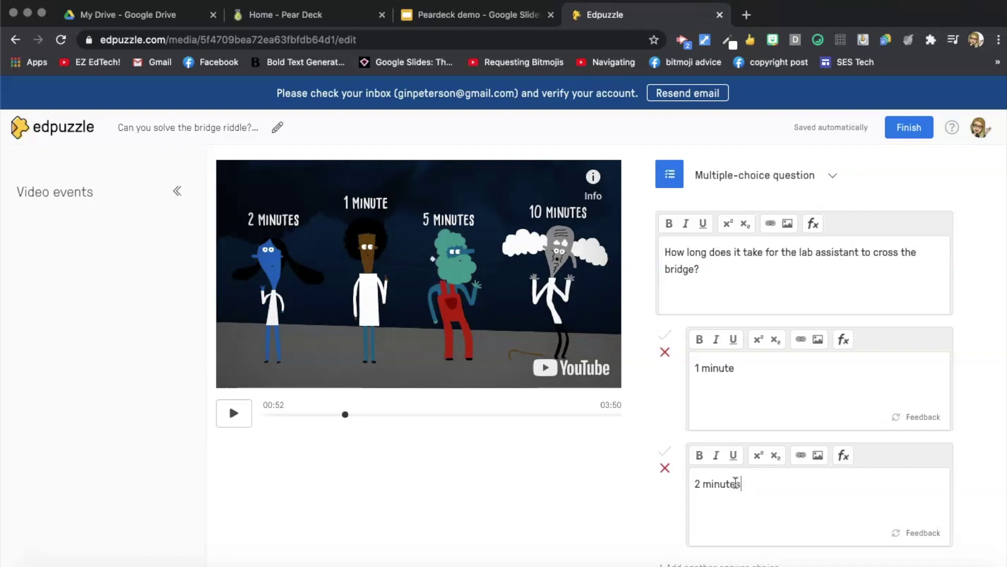
type("es")
left_click(665, 450)
Add '5 minutes' and '10' as further choices and save the question
scroll(664, 450, "down", 2)
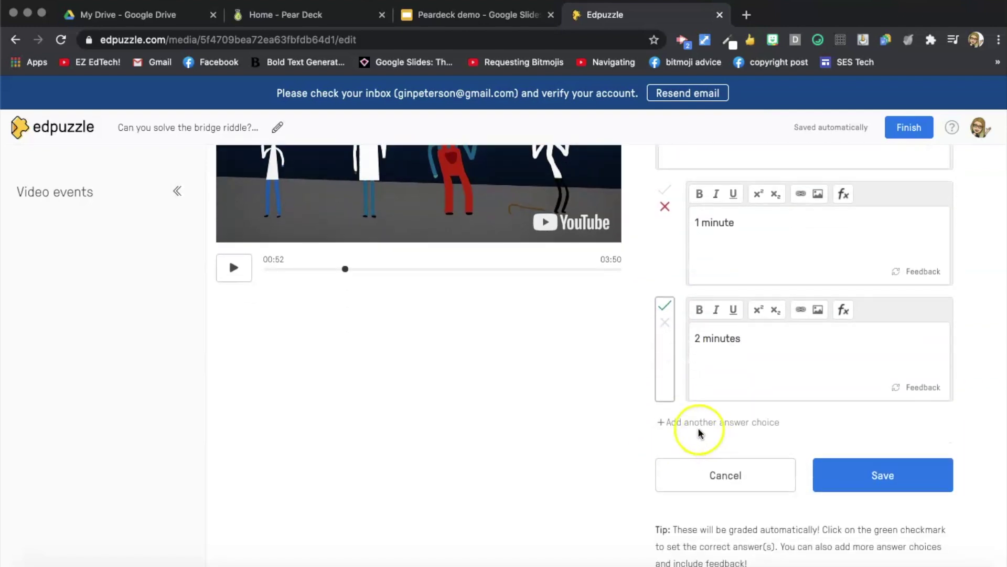
left_click(766, 422)
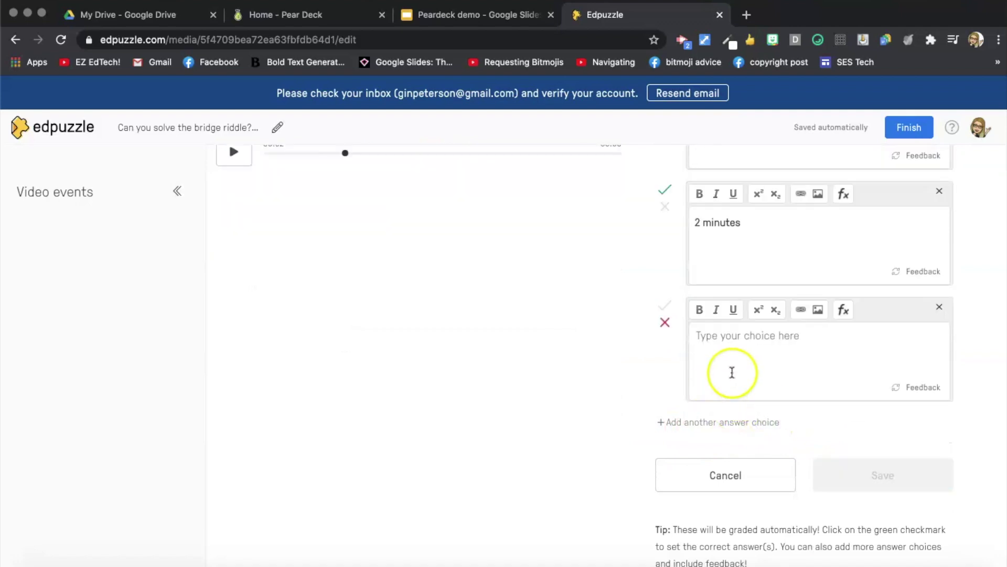
left_click(729, 343)
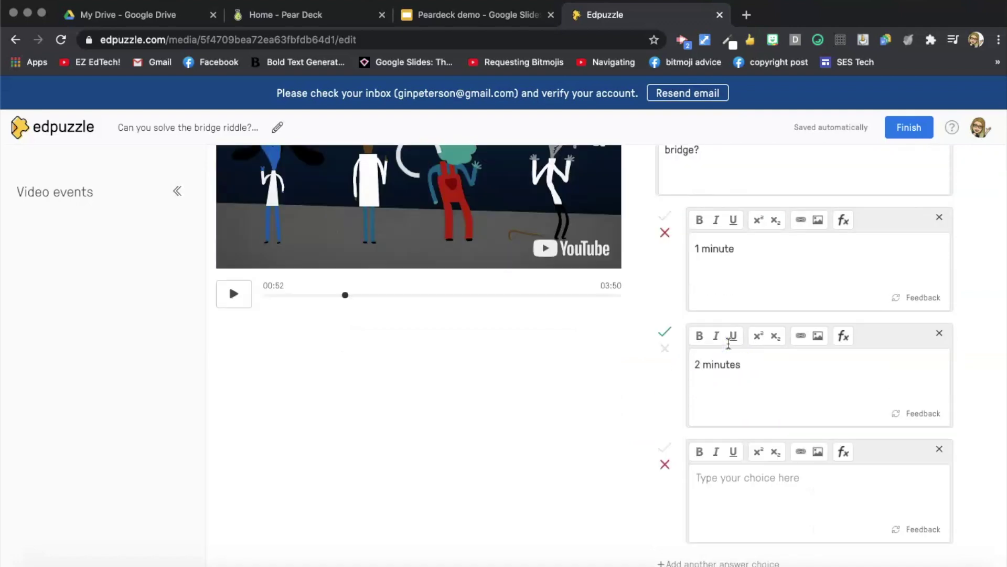
type("5 minutes")
left_click(712, 446)
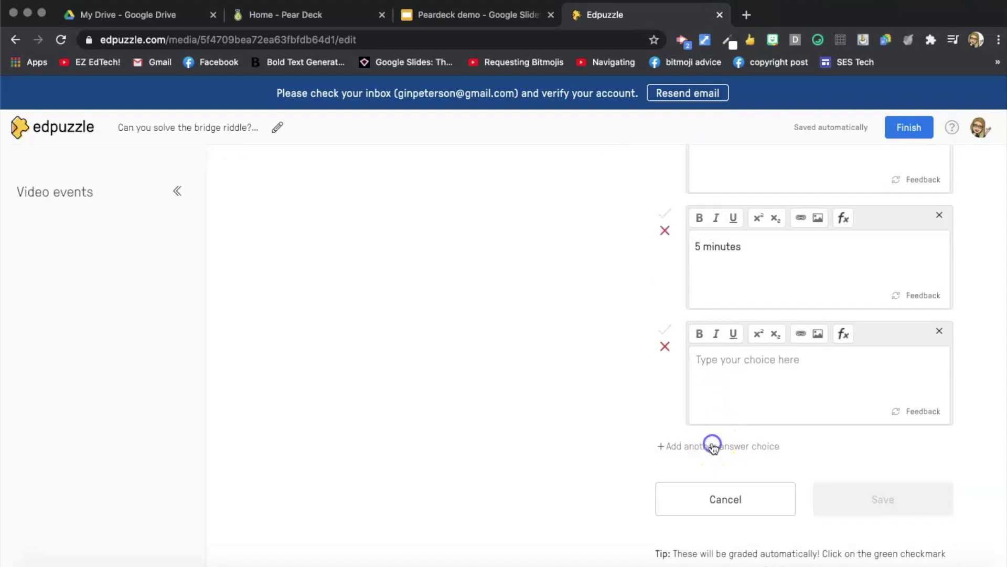
type("10 minutes")
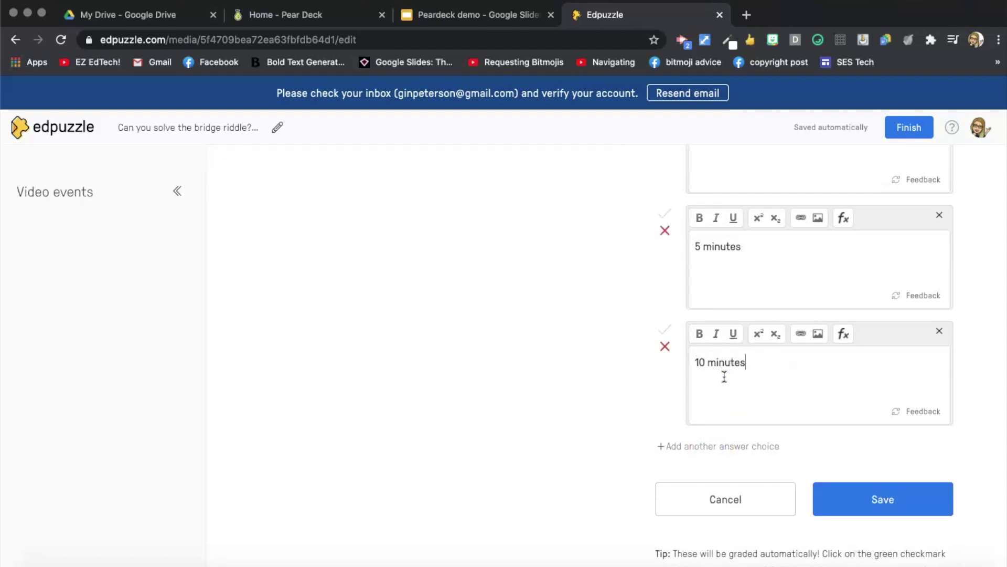
left_click(852, 493)
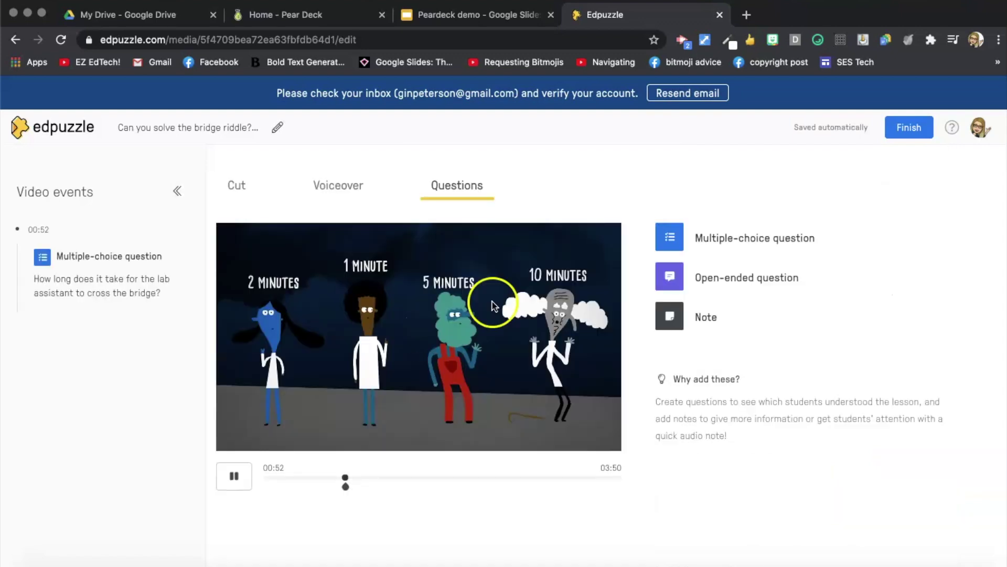
left_click(368, 477)
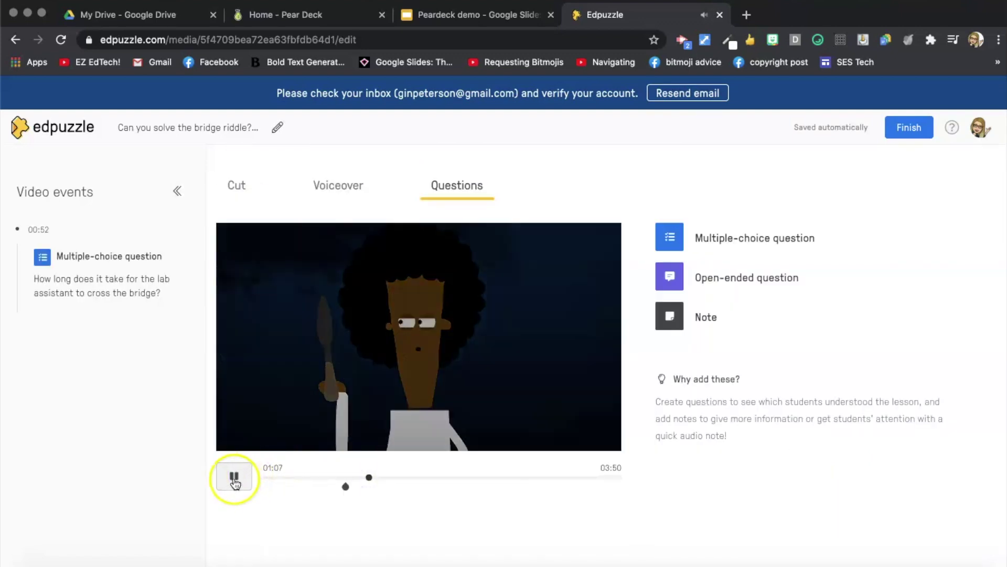
Pause at 01:08 and start a question about the zombies, with 7 minutes as a wrong choice
left_click(234, 477)
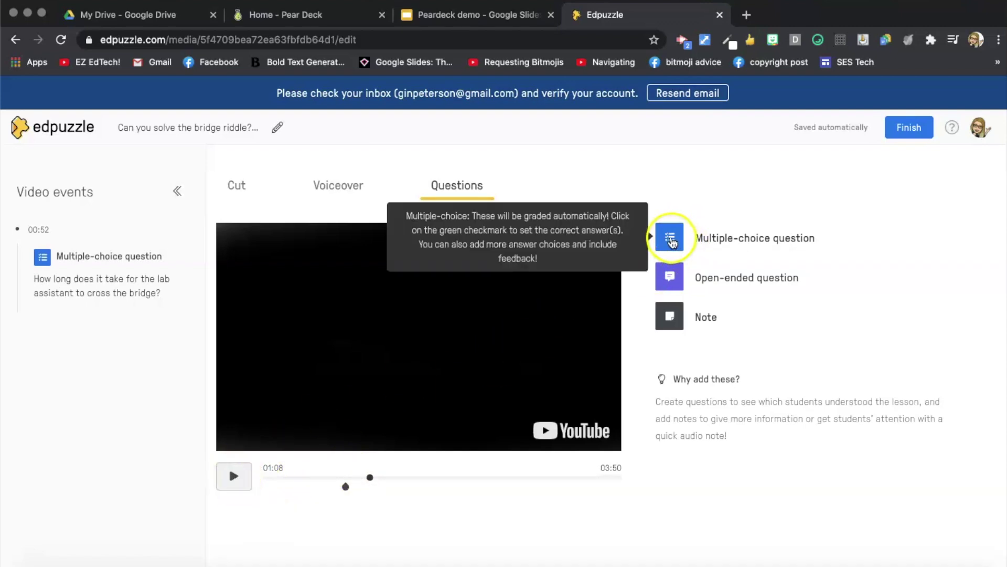
left_click(672, 241)
left_click(689, 309)
type("Ho")
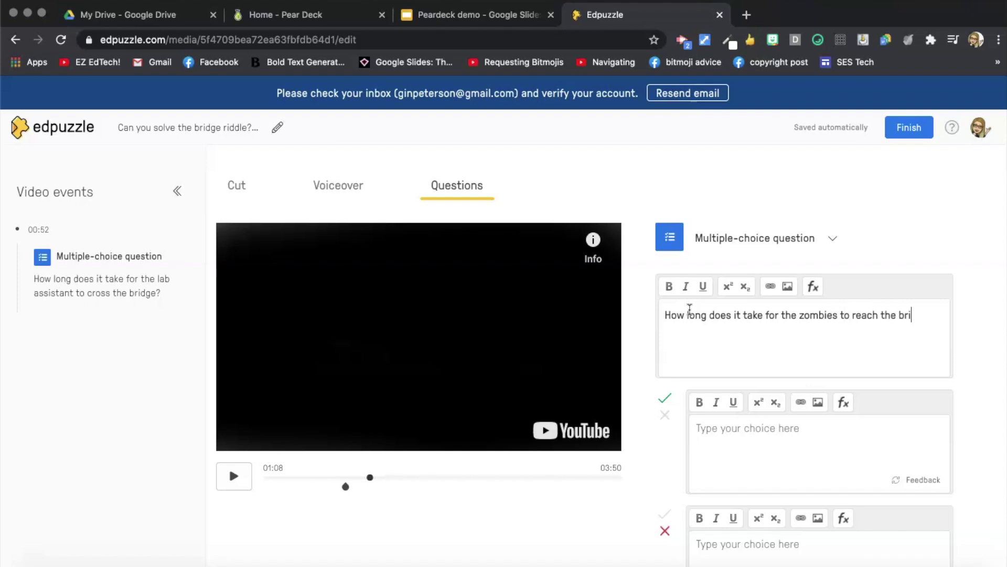
left_click(733, 438)
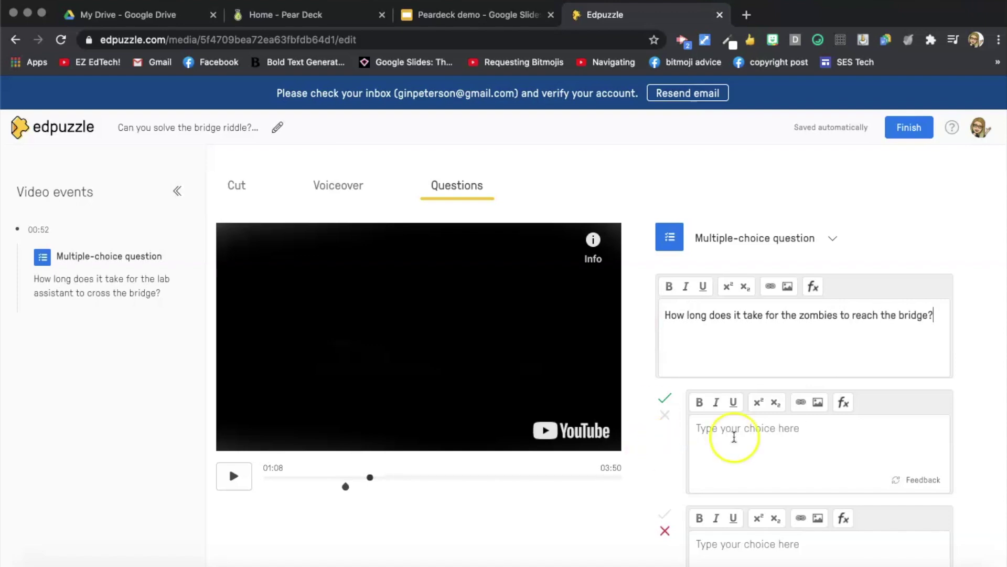
left_click(665, 414)
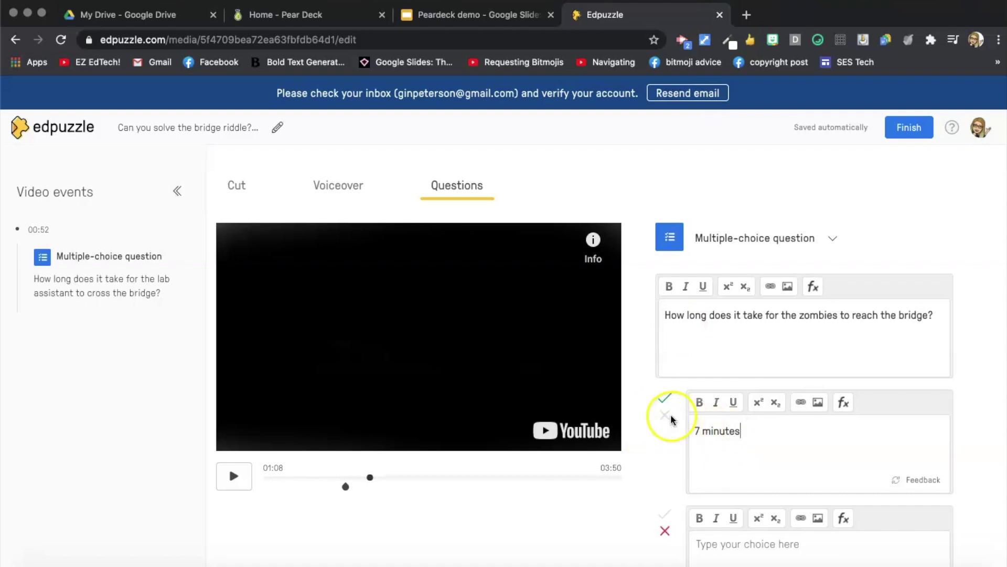
Add 12 minutes and 17 minutes as choices, marking 17 minutes correct
scroll(665, 416, "down", 3)
left_click(738, 444)
type("12 minu")
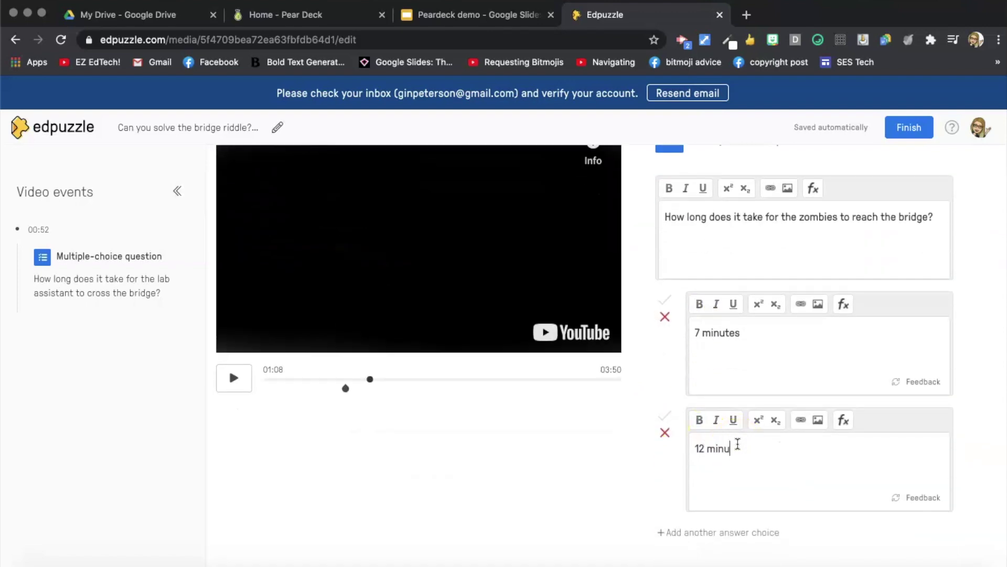
type("tes")
left_click(665, 531)
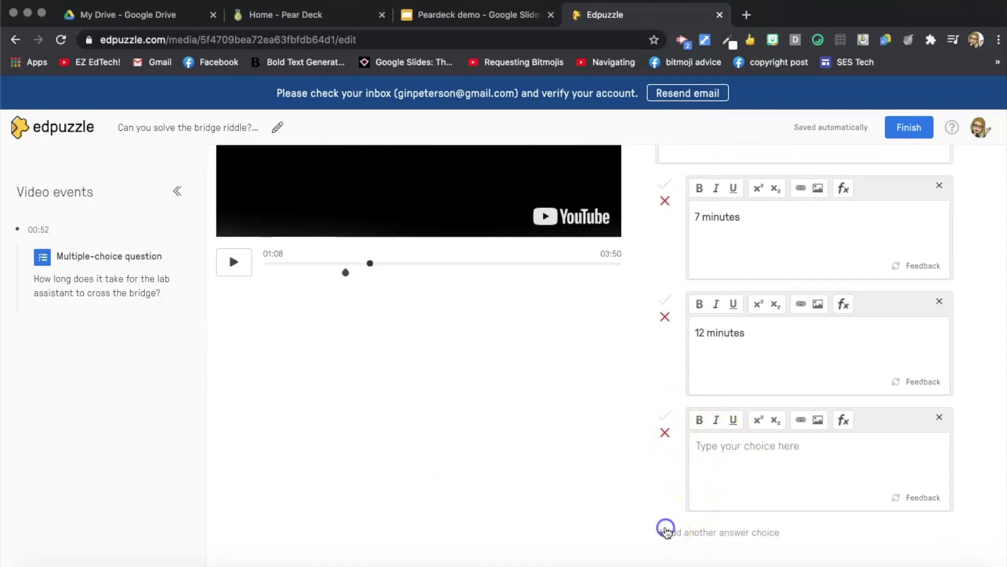
left_click(721, 455)
type("17")
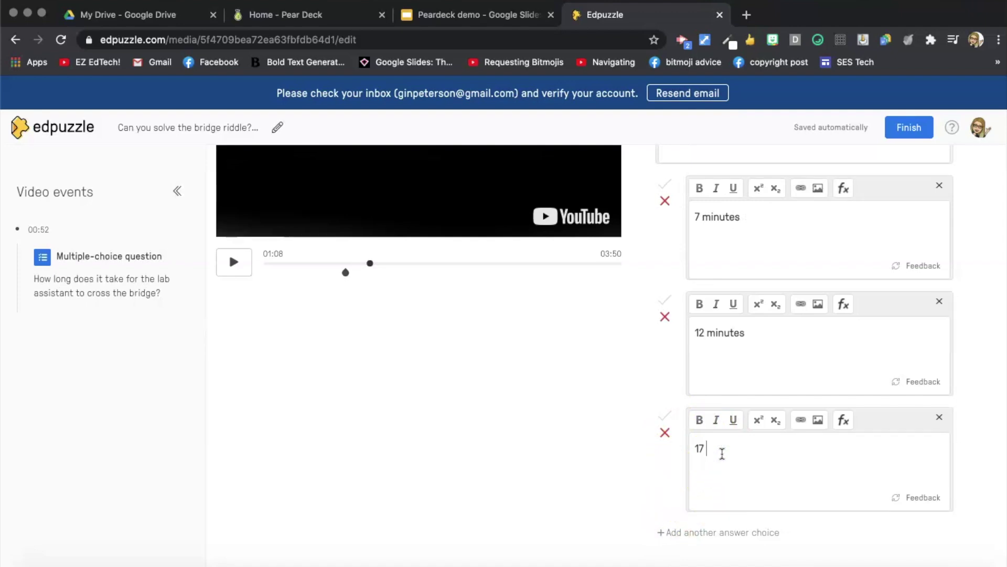
type(" minutes")
left_click(665, 416)
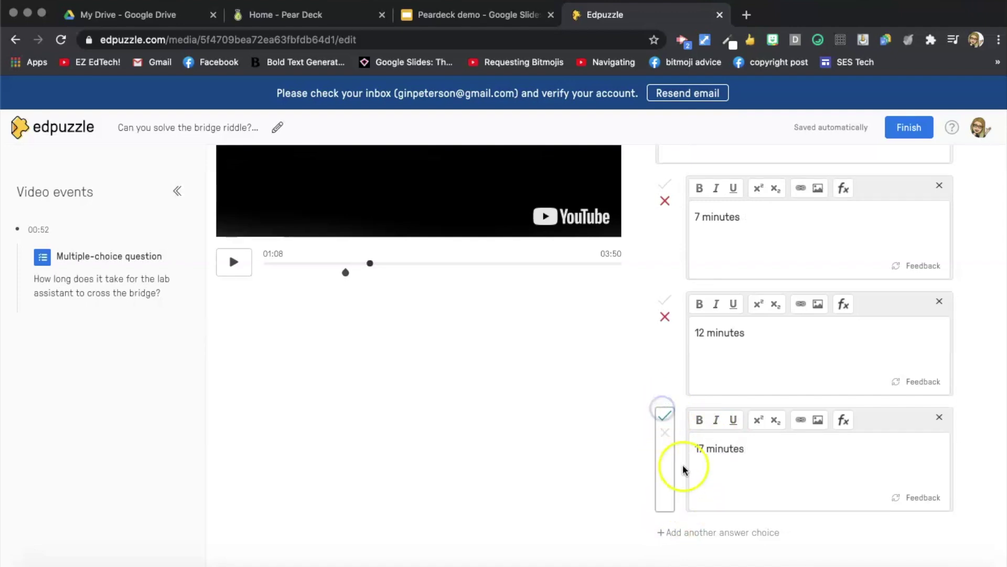
Add 22 minutes as the fourth choice and save the question
left_click(715, 531)
left_click(724, 452)
type("22")
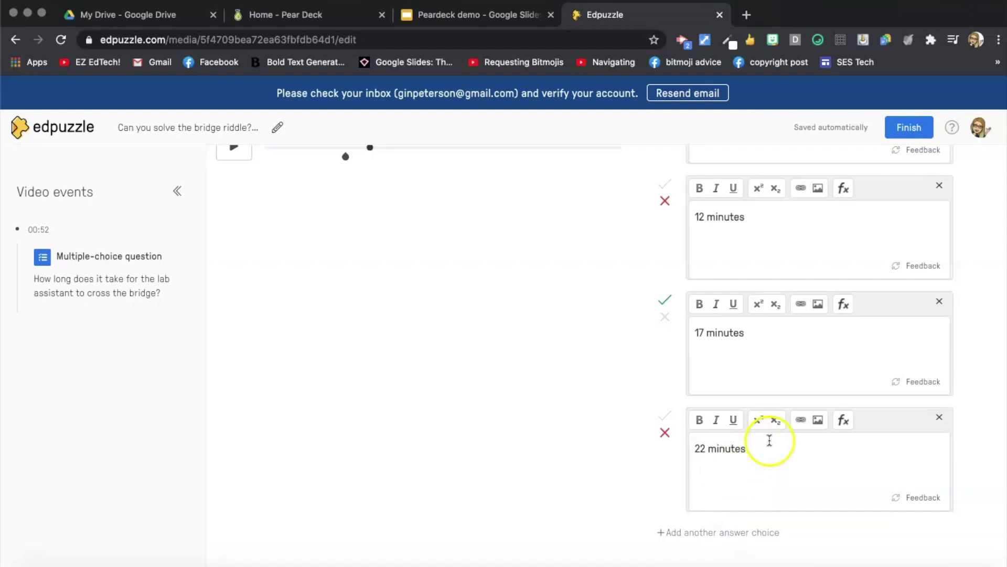
type(" minutes")
scroll(787, 462, "down", 2)
left_click(840, 501)
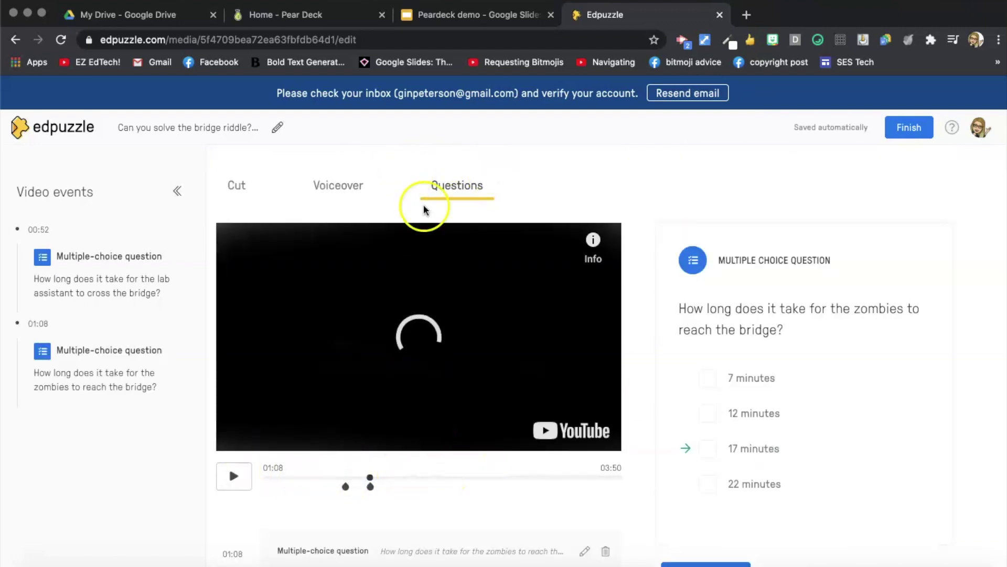
Cut the bridge riddle video from 01:57 to the end of the timeline and finish editing
left_click(237, 188)
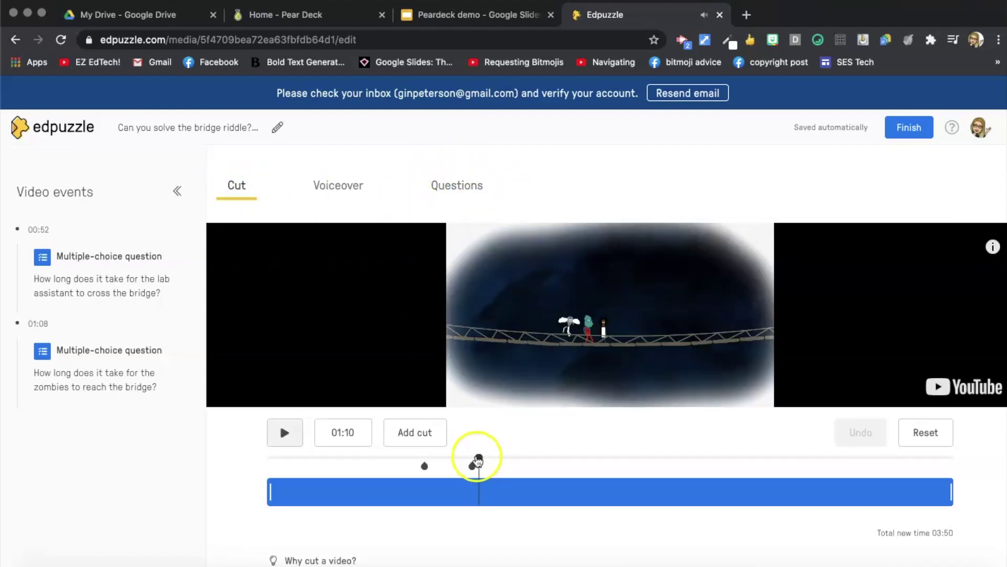
left_click_drag(478, 461, 600, 466)
left_click(412, 436)
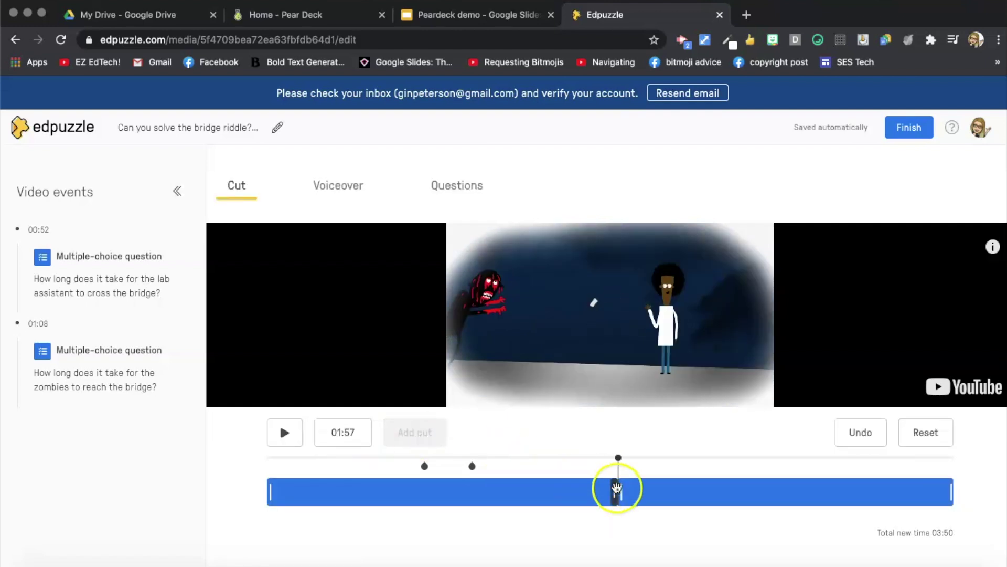
left_click(620, 490)
left_click(752, 486)
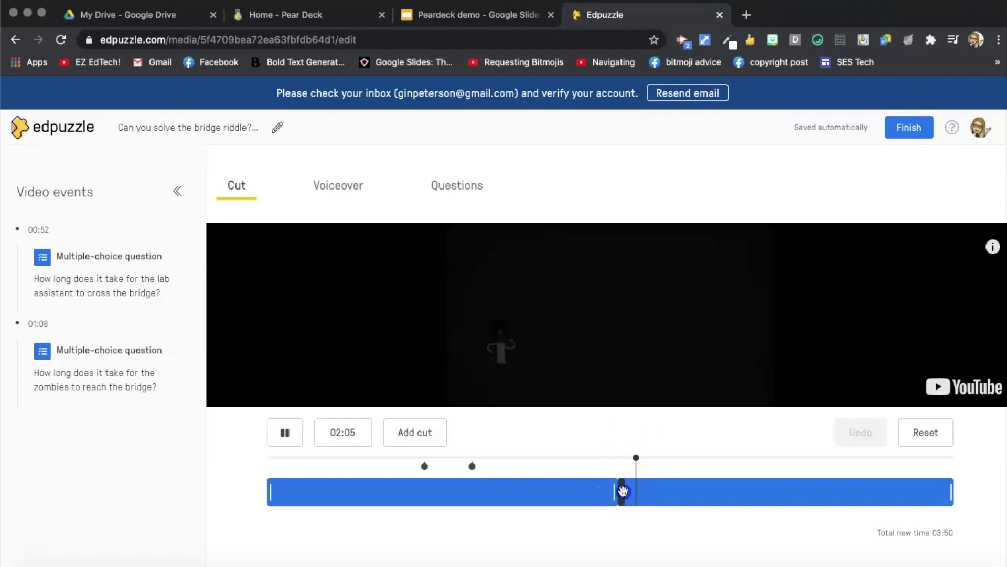
left_click_drag(623, 490, 968, 492)
scroll(617, 540, "down", 1)
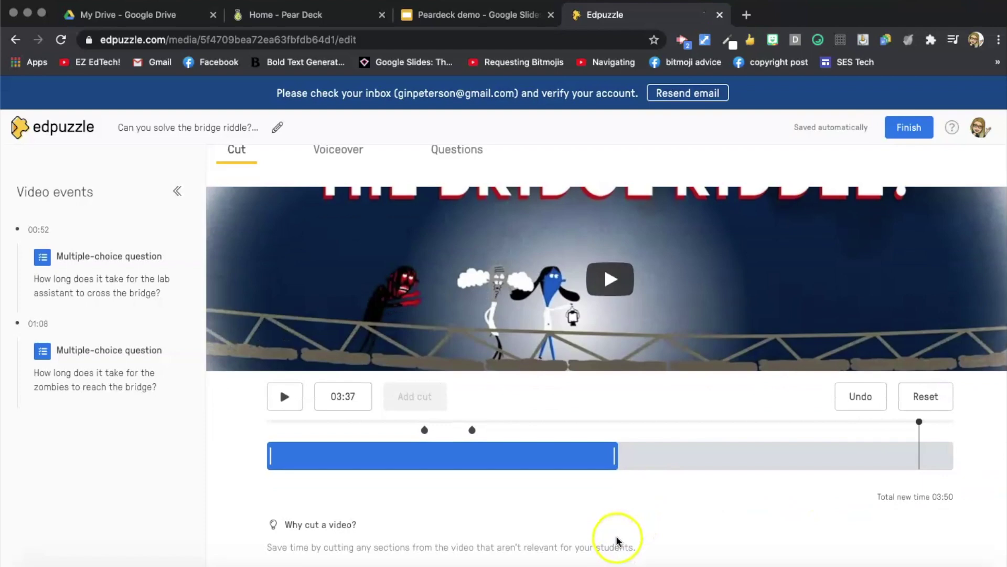
scroll(618, 541, "up", 1)
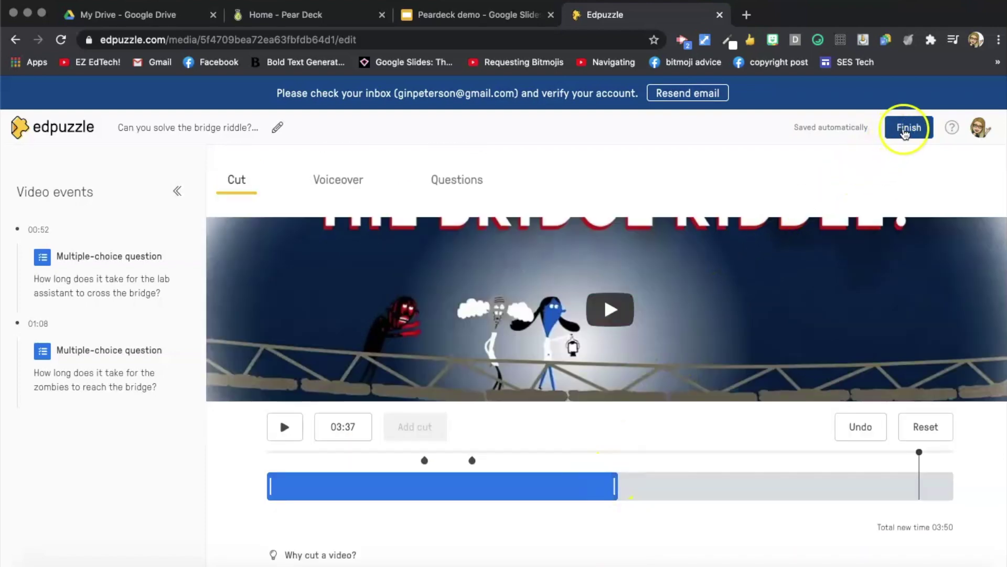
left_click(905, 131)
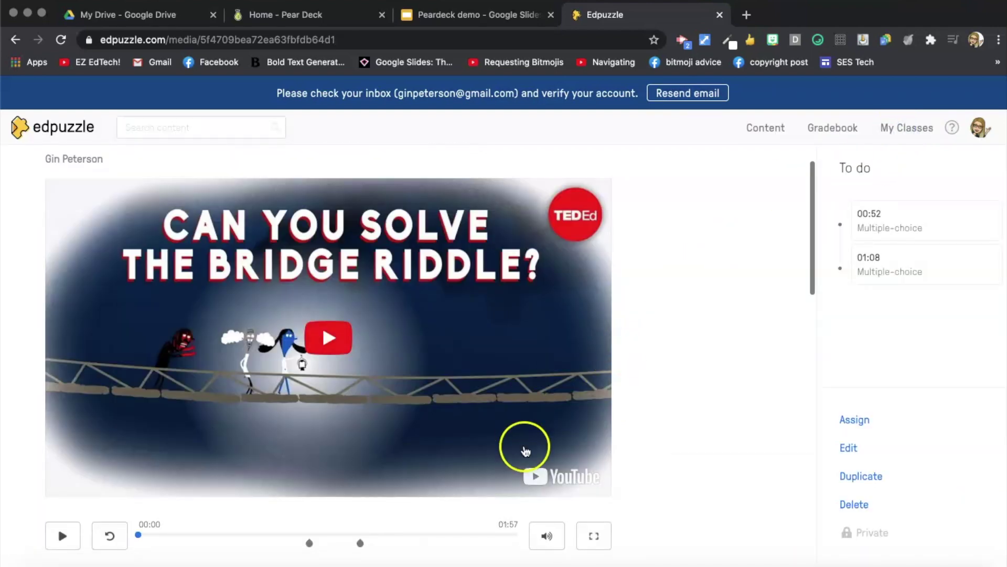
Preview the edited bridge riddle video, then choose Assign and start adding a new class
scroll(403, 516, "down", 1)
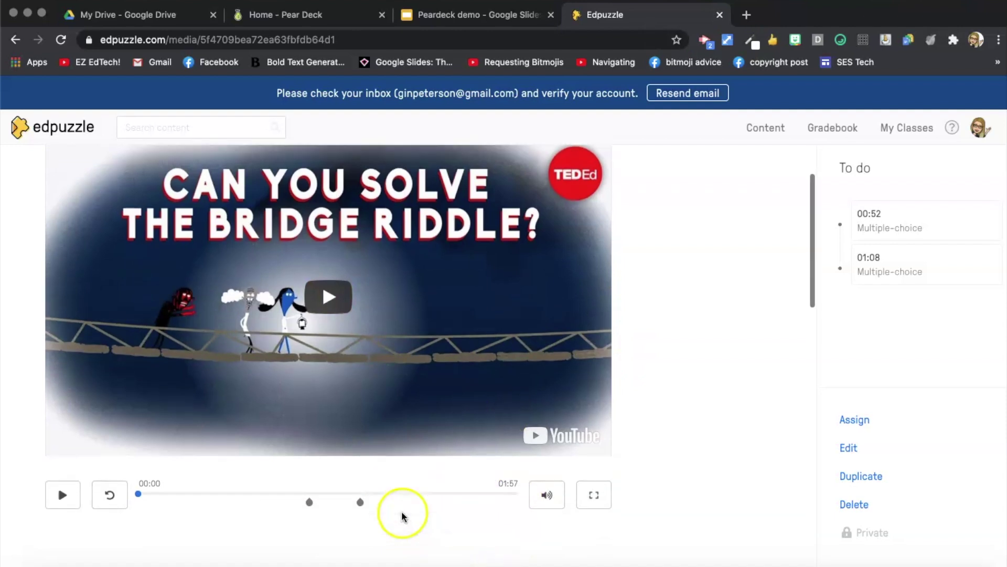
scroll(402, 516, "down", 1)
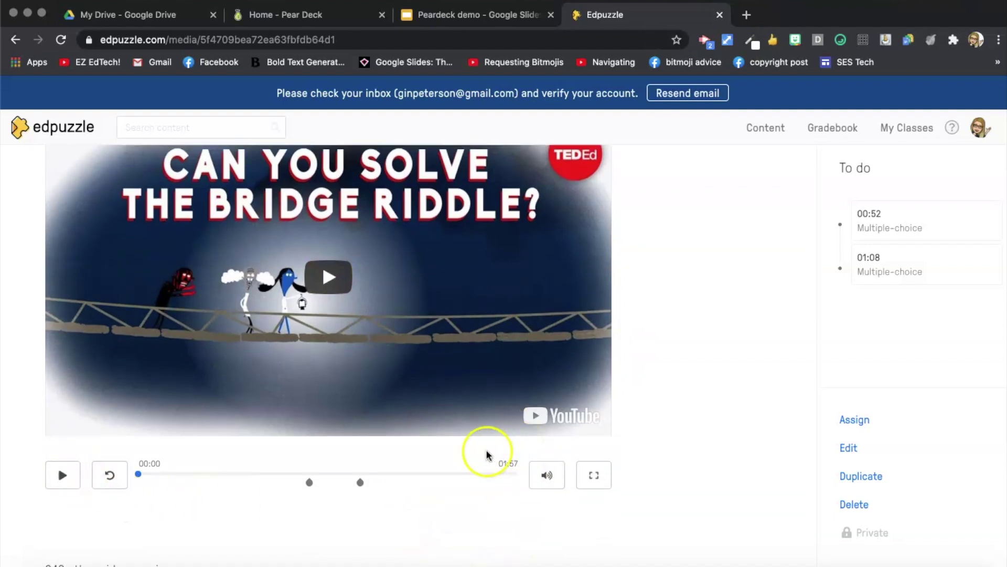
left_click(63, 477)
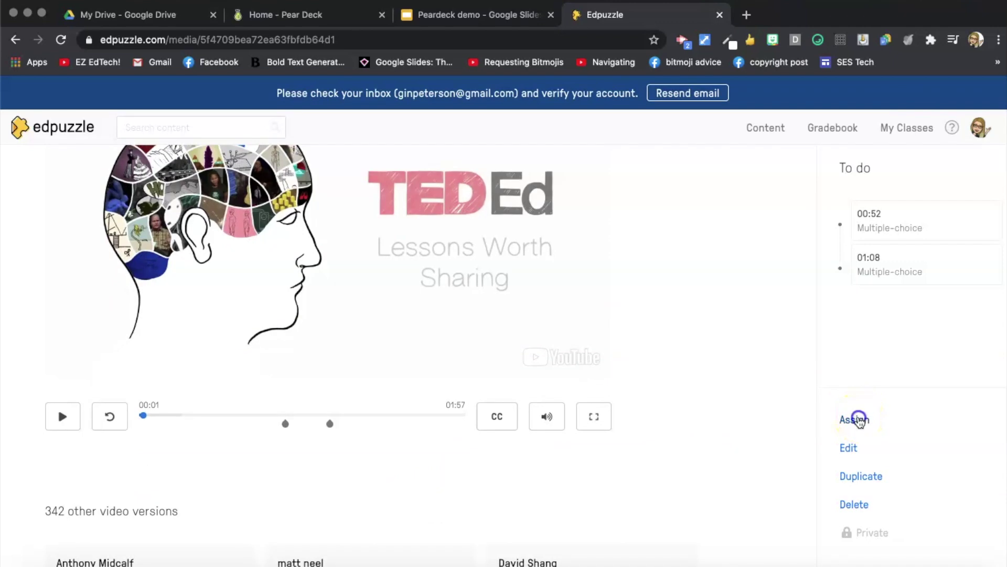
left_click(855, 419)
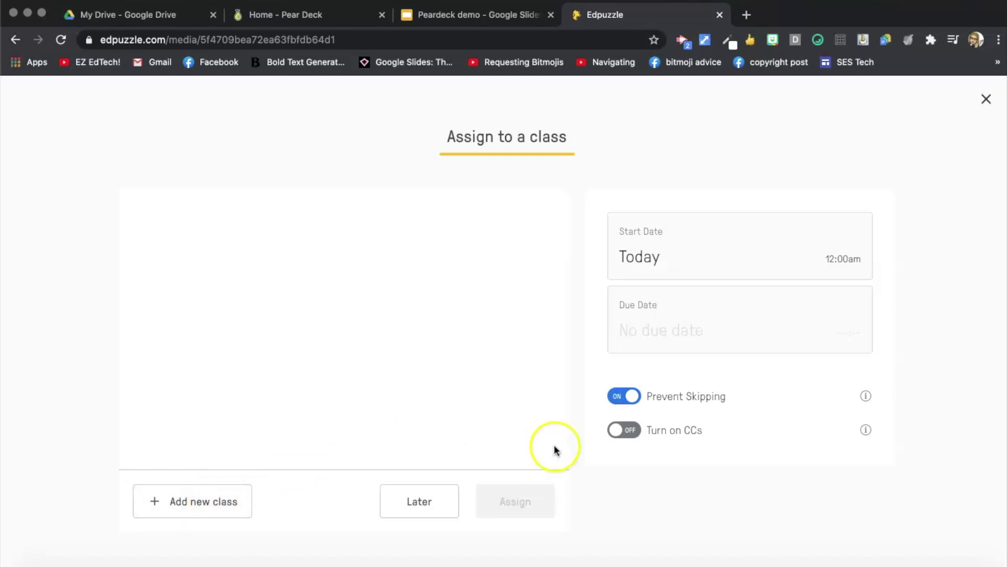
left_click(195, 502)
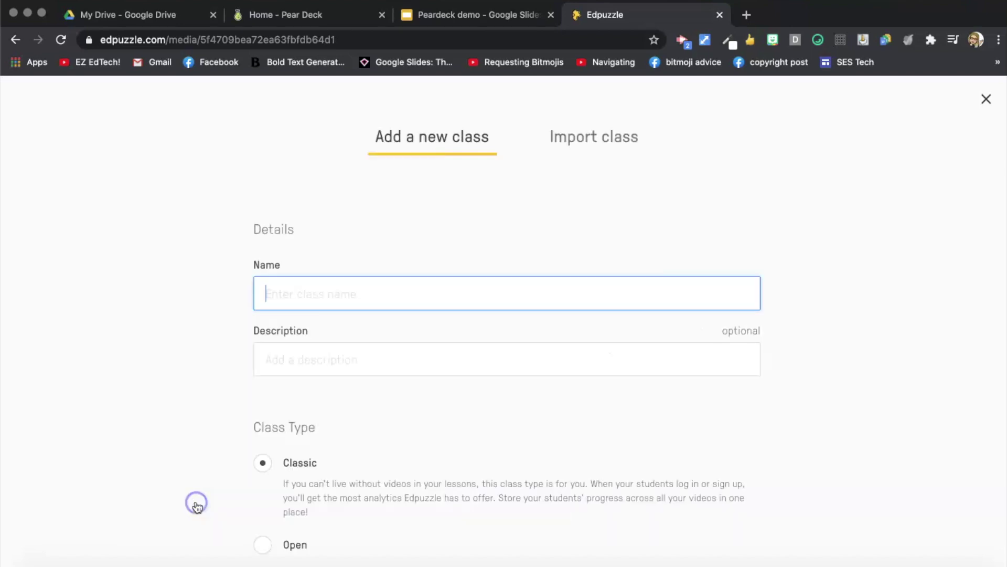
Import EZ EdTech! Demo Class from Google Classroom and assign the bridge riddle video to it
left_click(598, 139)
left_click(522, 239)
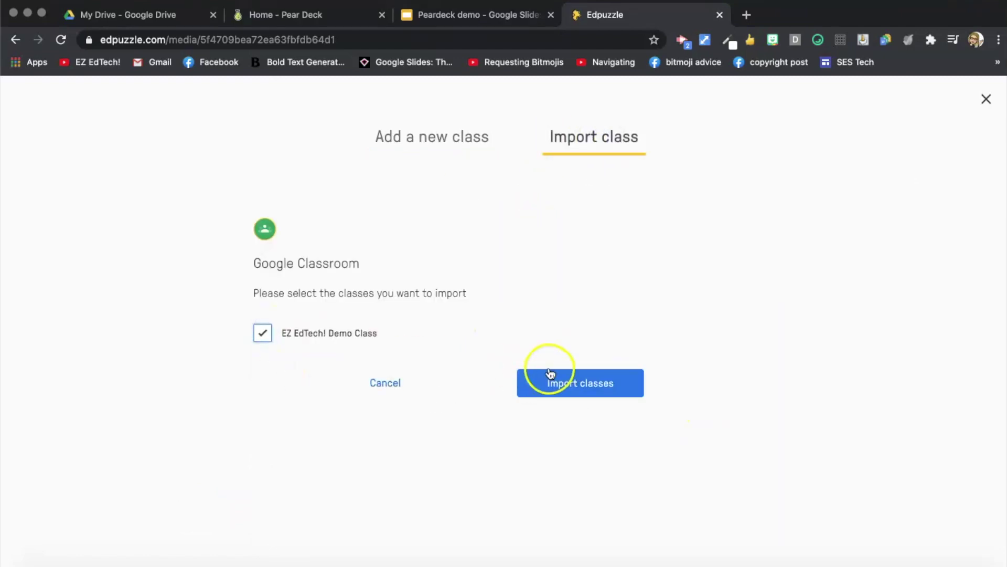
left_click(568, 385)
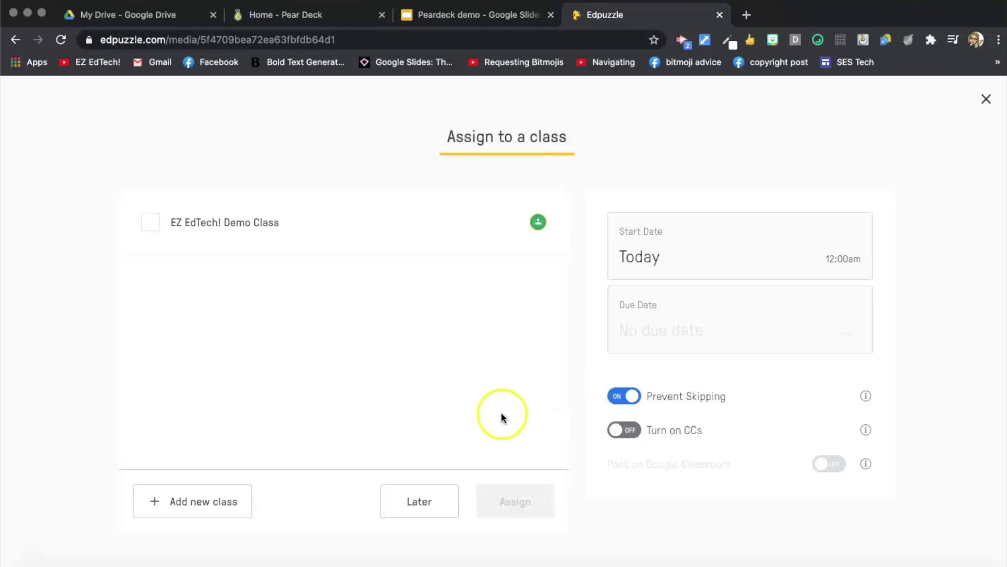
left_click(147, 223)
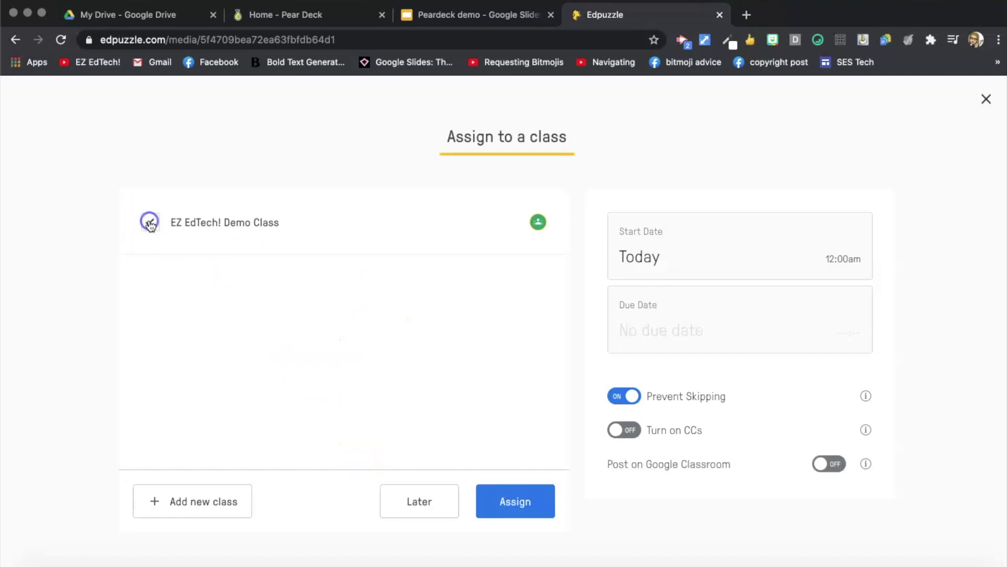
left_click(515, 501)
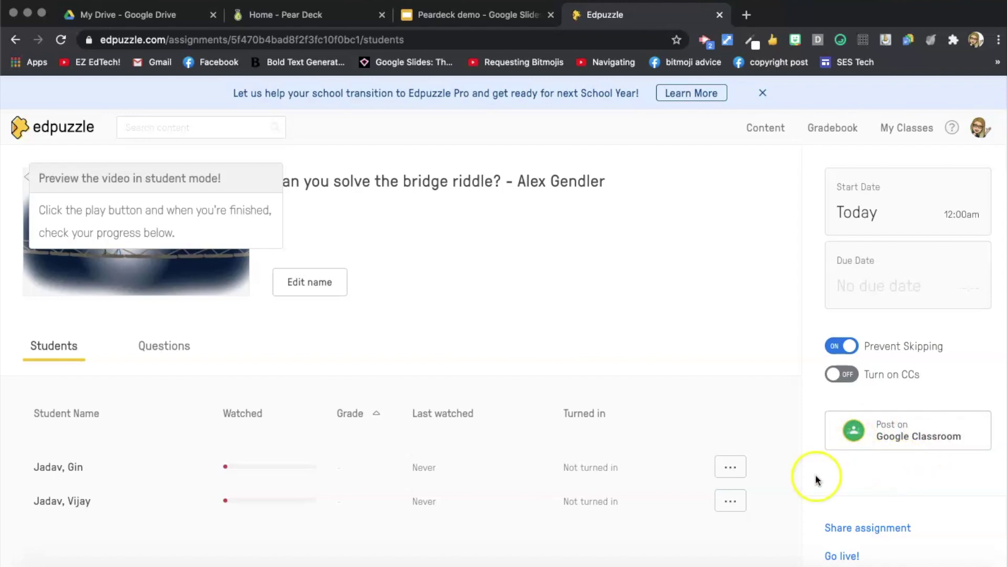
Show the assignment's share link and embed code, and select the iframe embed code
scroll(739, 474, "down", 1)
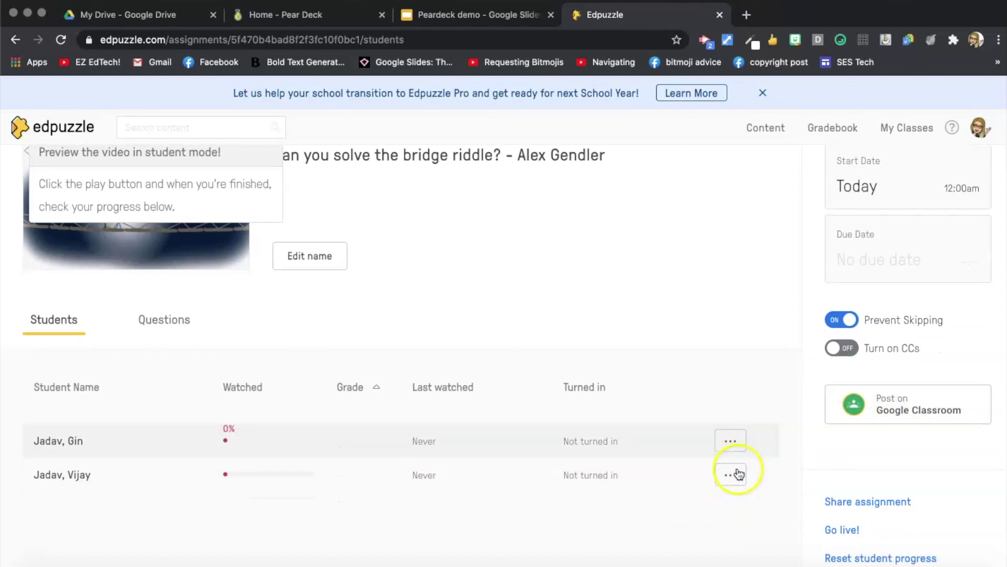
left_click(862, 502)
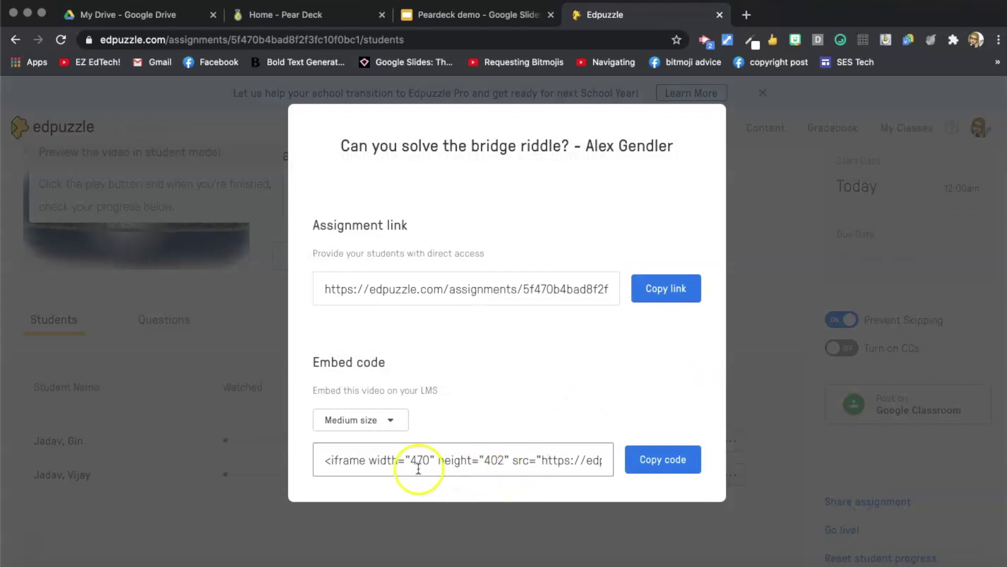
left_click(328, 460)
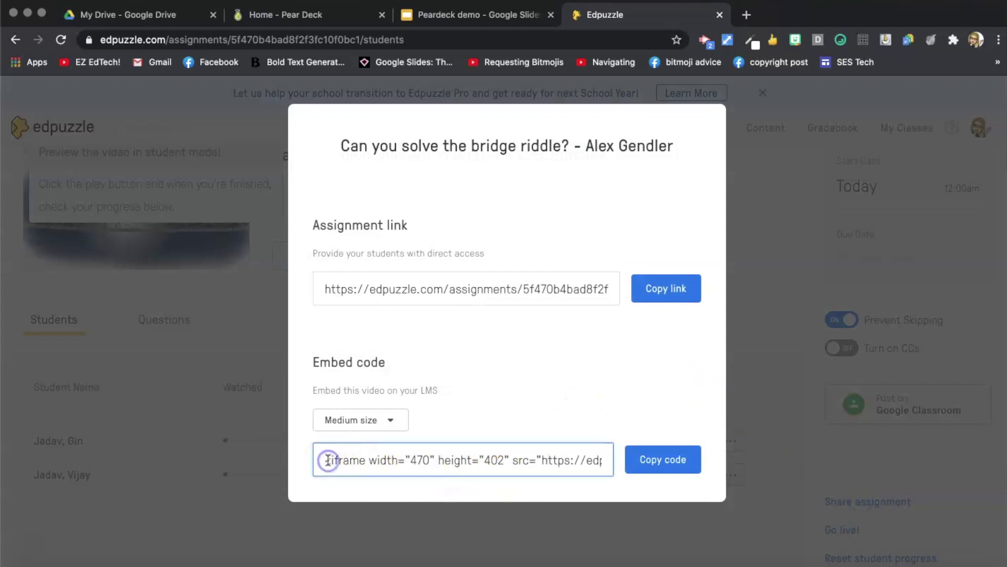
key("Right")
key("Right")
key("Right")
key("Right")
key("Right")
key("Right")
key("Right")
key("Right")
key("Right")
key("Right")
key("Right")
key("Right")
key("Right")
key("Right")
key("Right")
key("Right")
key("Right")
key("Right")
key("Right")
key("Right")
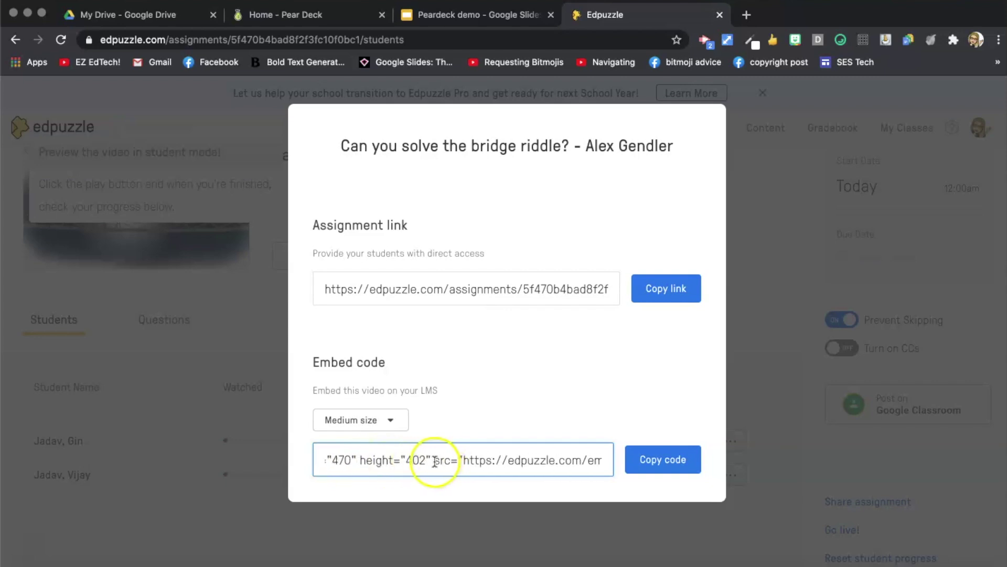
left_click_drag(435, 462, 445, 461)
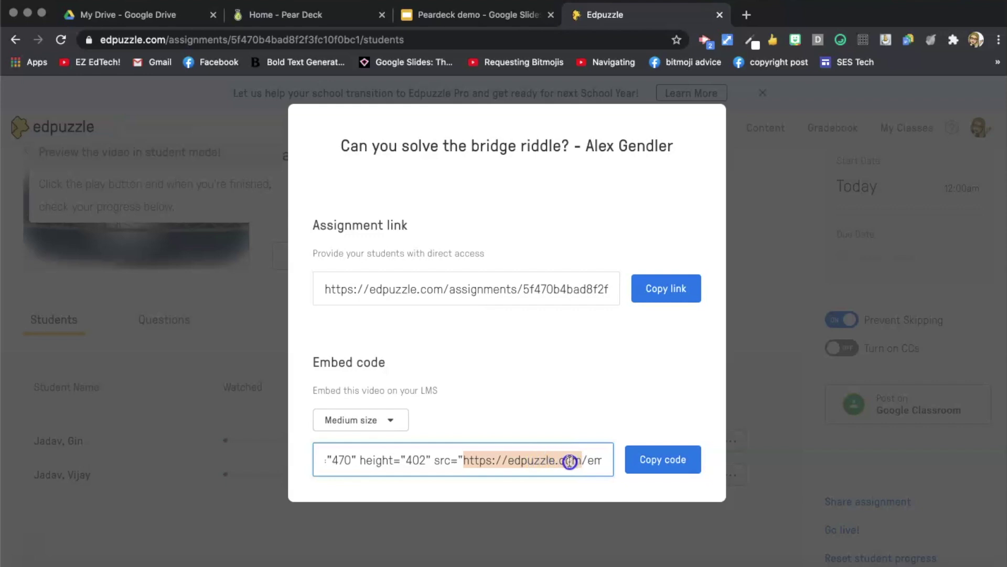
left_click_drag(569, 461, 358, 462)
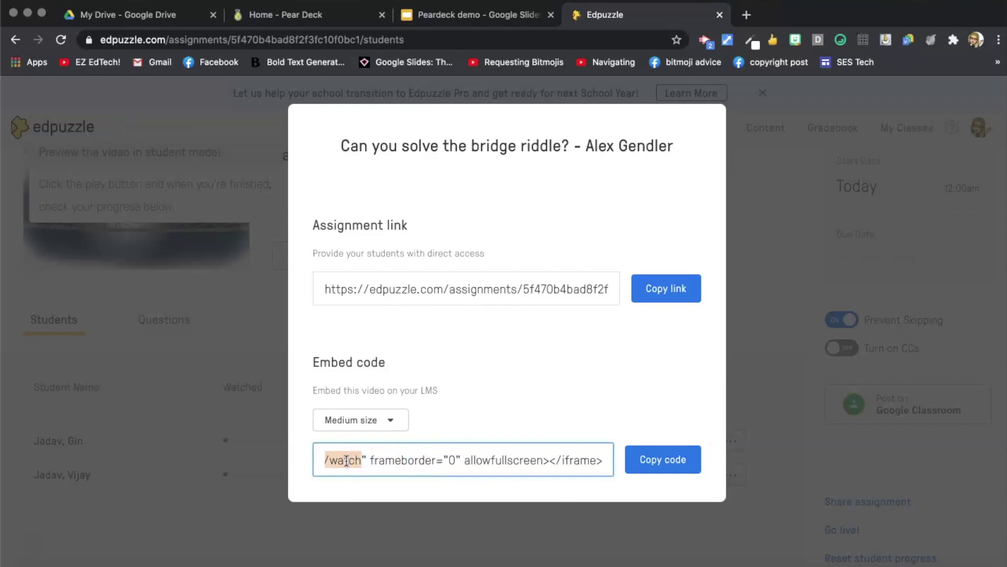
left_click_drag(346, 460, 511, 455)
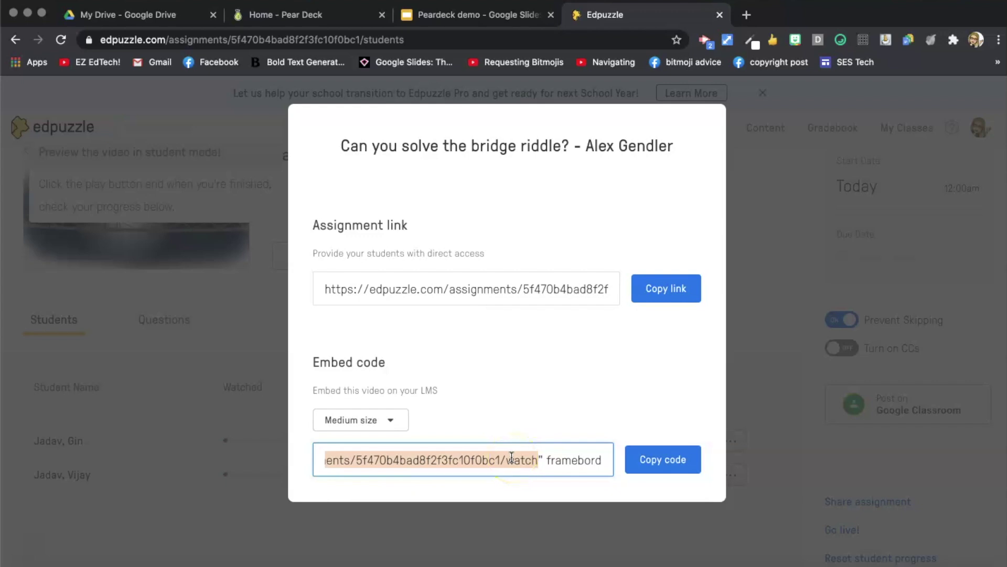
In Peardeck demo, add a new slide with a Blank layout
left_click(474, 15)
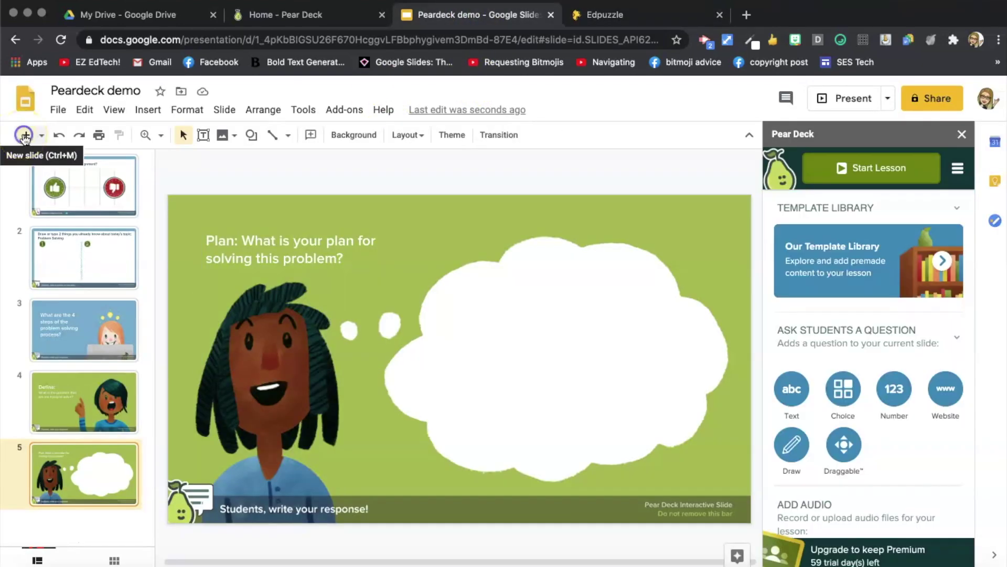
left_click(24, 136)
left_click(413, 137)
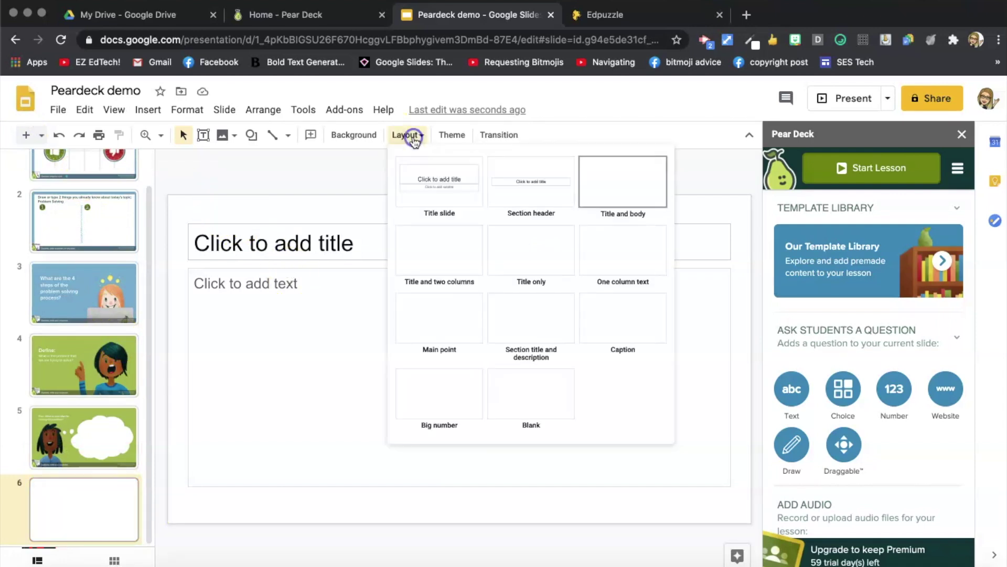
left_click(525, 391)
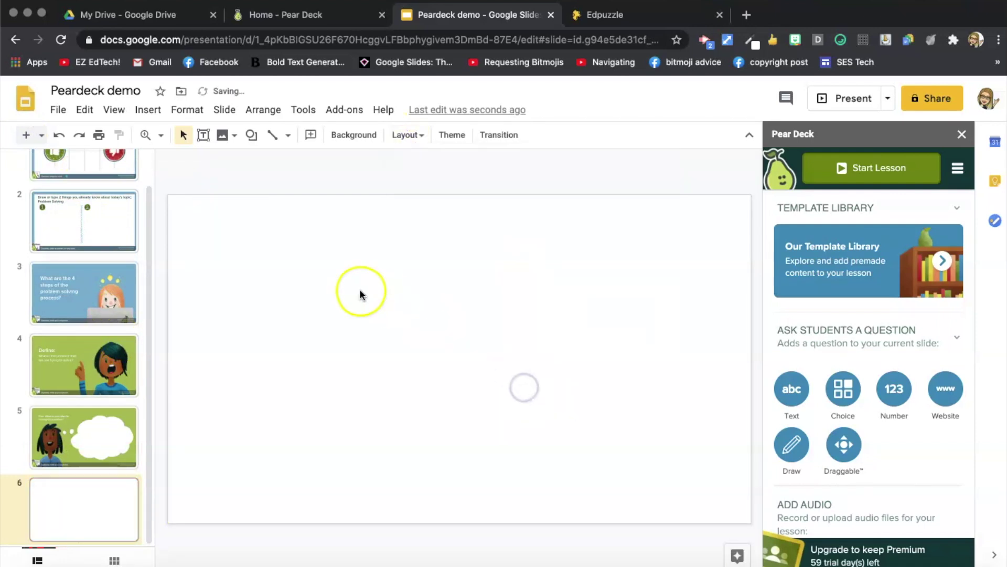
Give the new slide a light blue background, then view slide 3 for comparison
left_click(352, 136)
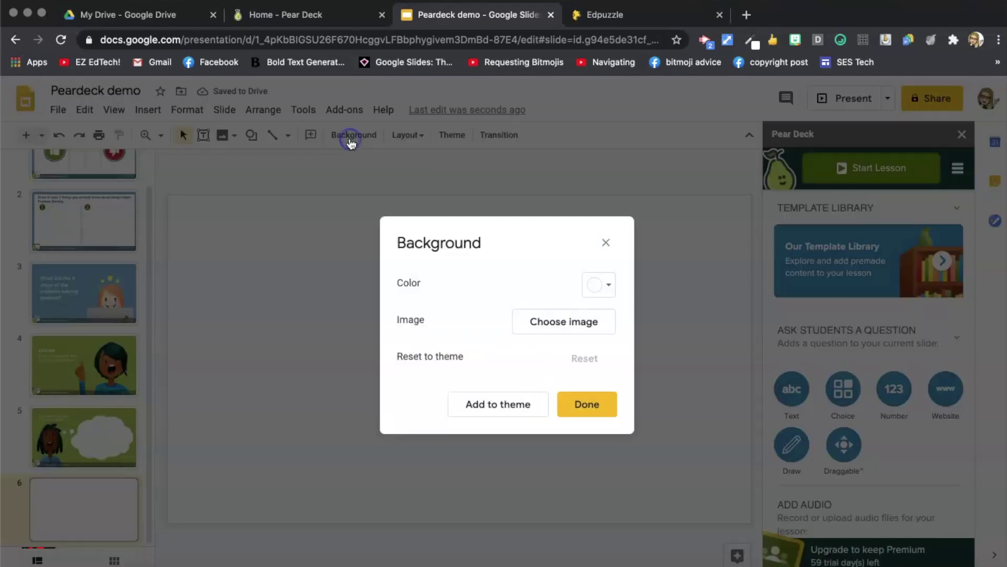
left_click(593, 293)
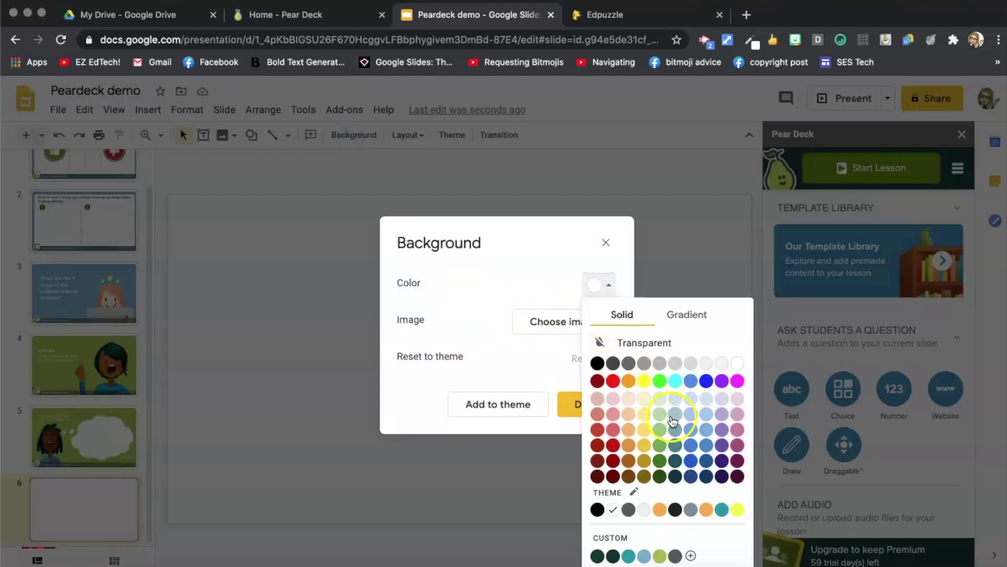
left_click(691, 426)
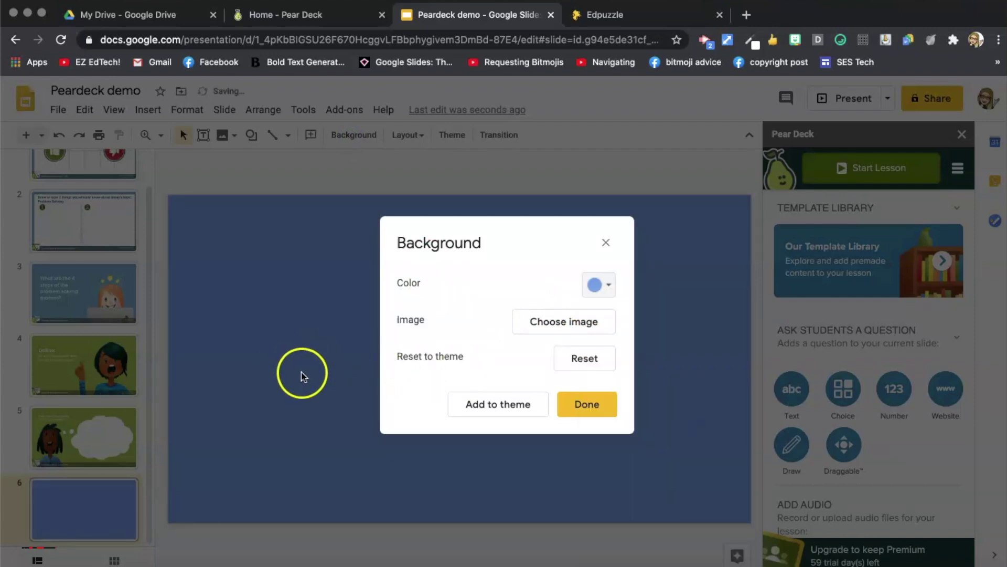
left_click(593, 405)
left_click(401, 394)
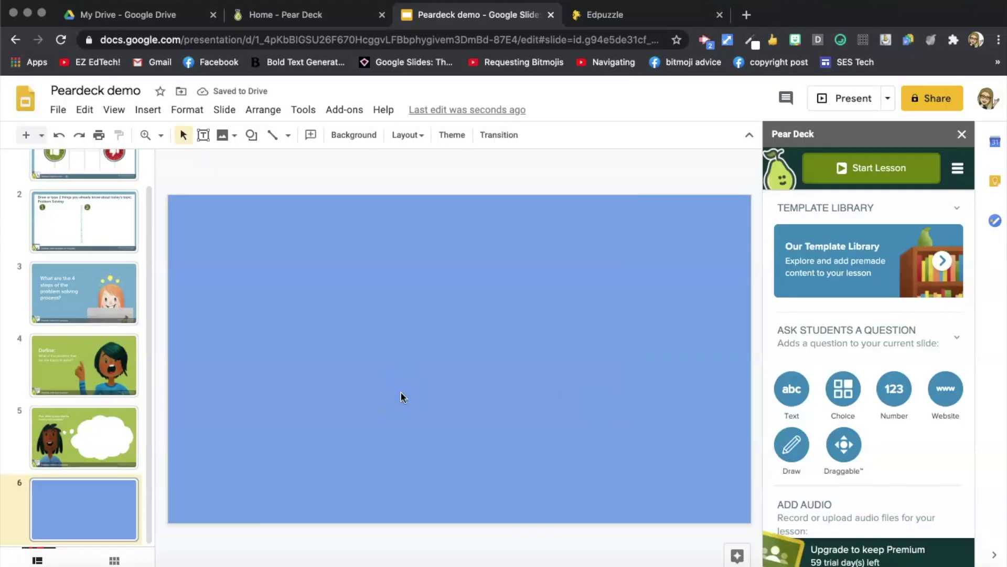
left_click(90, 292)
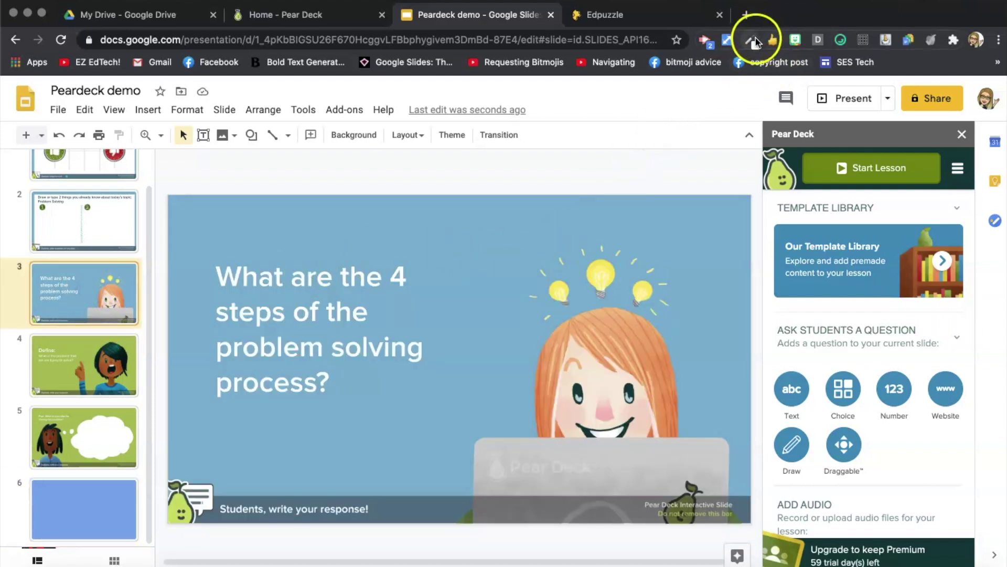
Sample slide 3's blue background with ColorZilla and copy its hex code
left_click(752, 42)
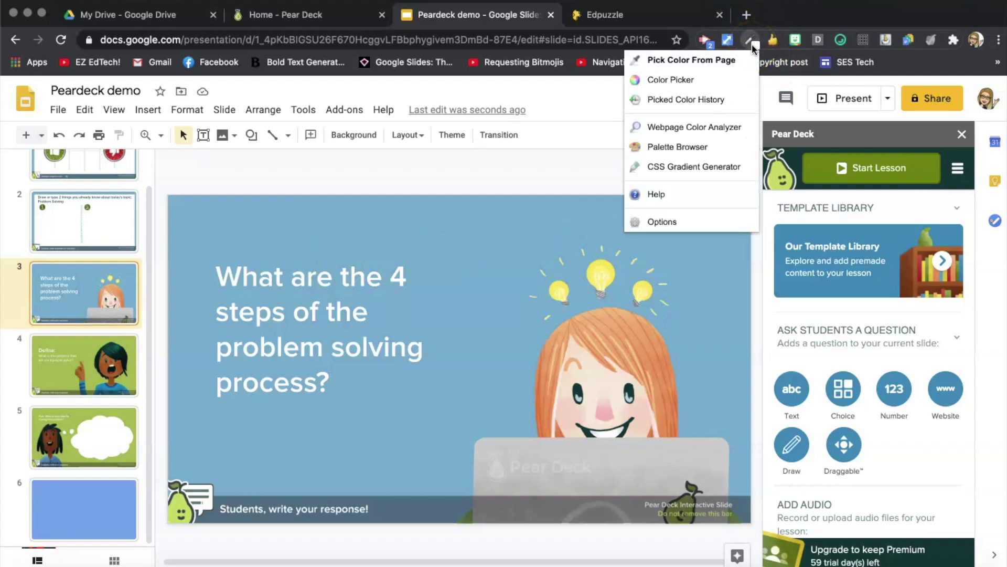
left_click(685, 61)
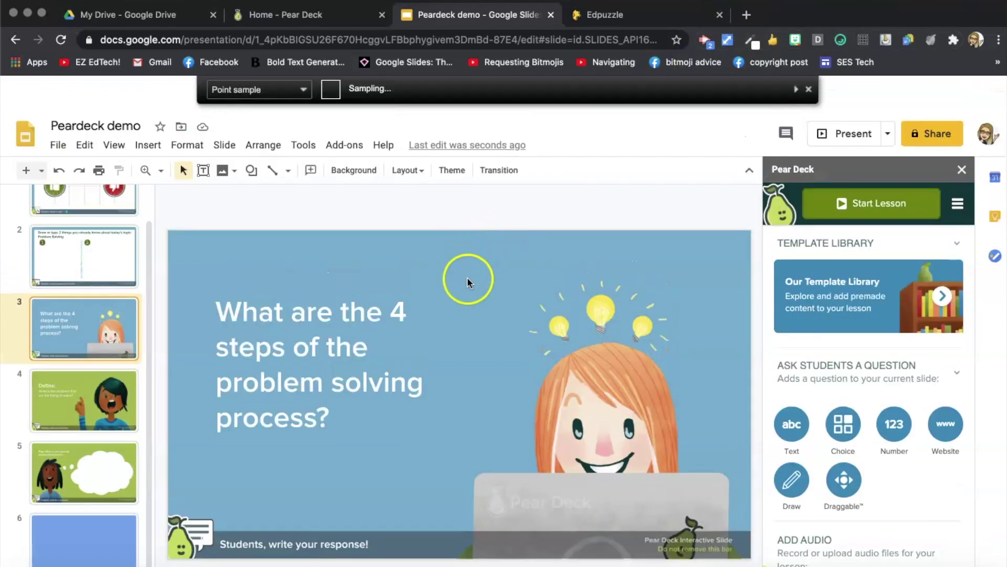
left_click(467, 278)
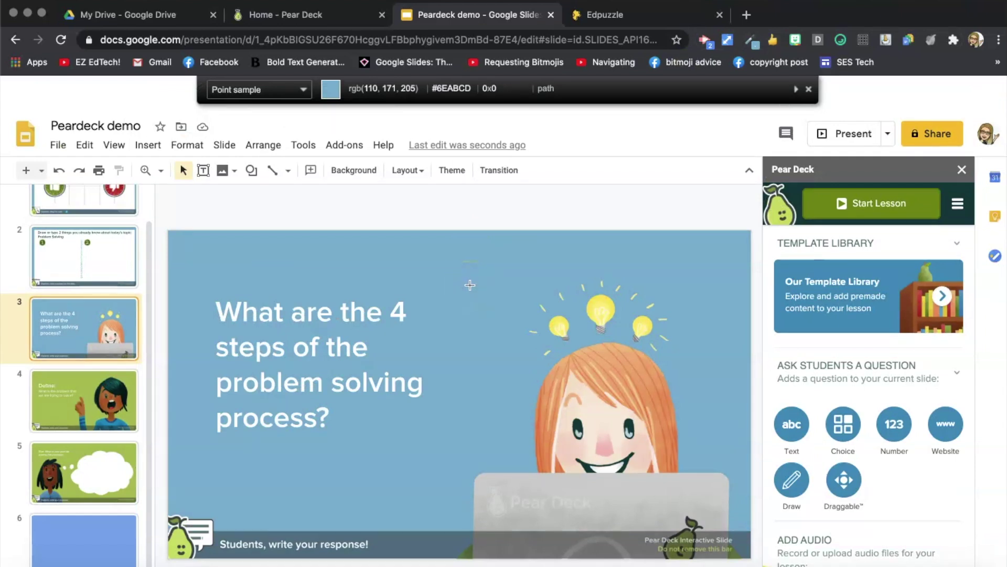
left_click(470, 284)
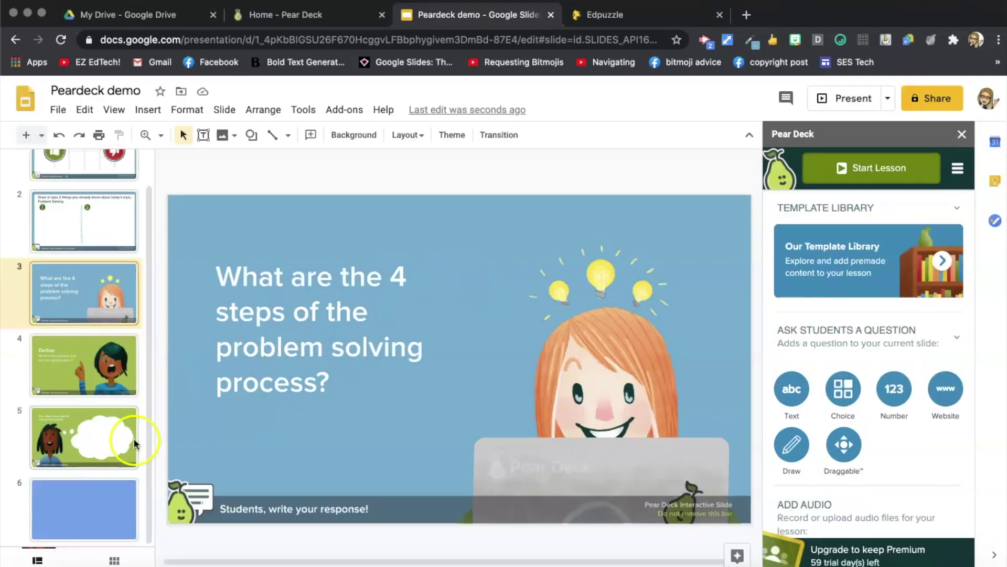
Set slide 6's background to custom colour #6EABCD and compare it with slide 3
left_click(114, 492)
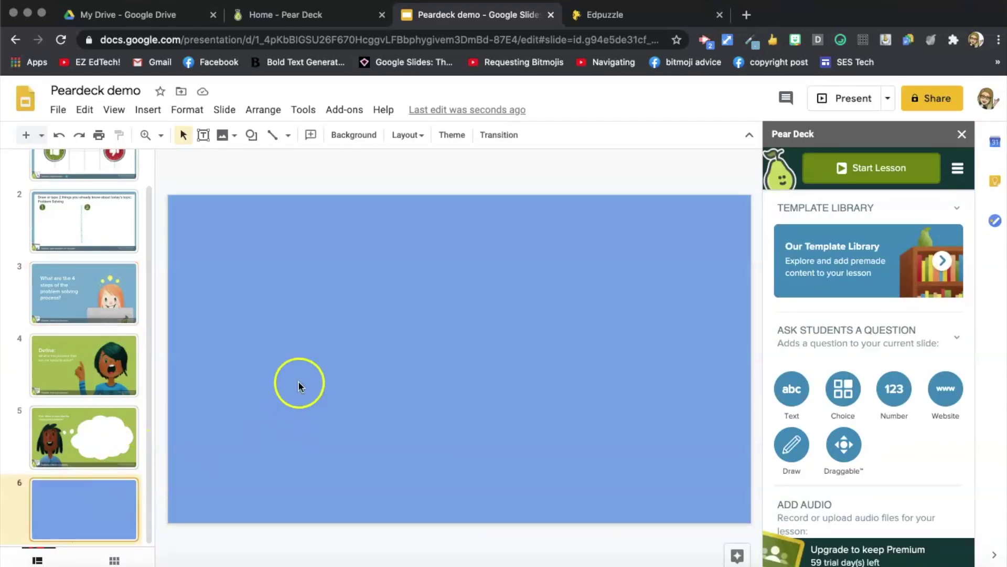
left_click(357, 135)
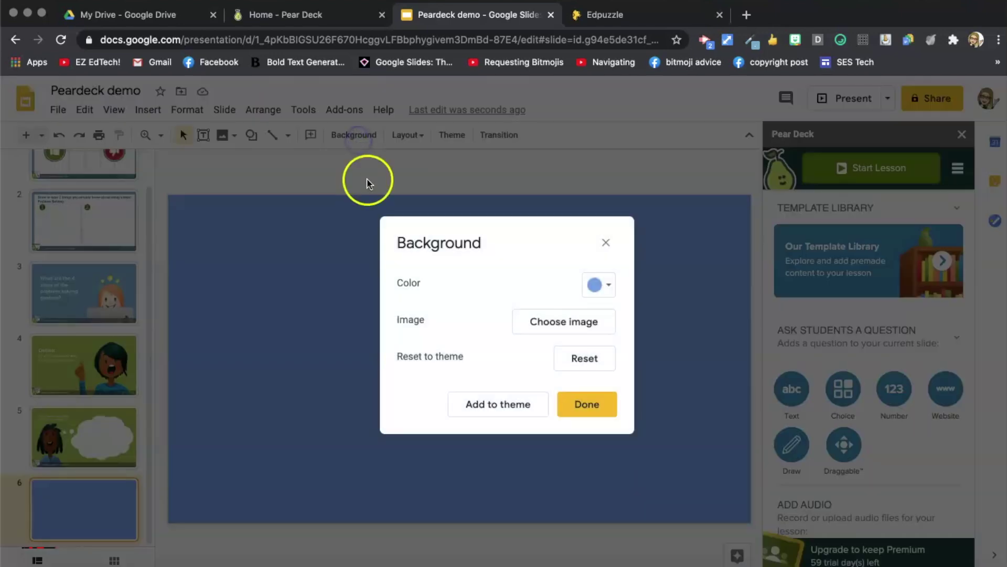
left_click(610, 296)
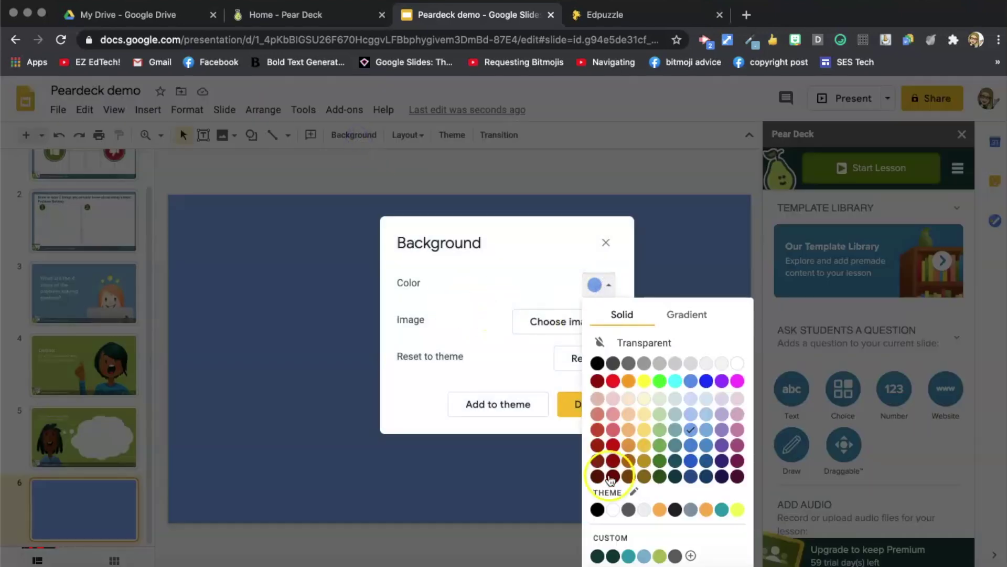
left_click(610, 538)
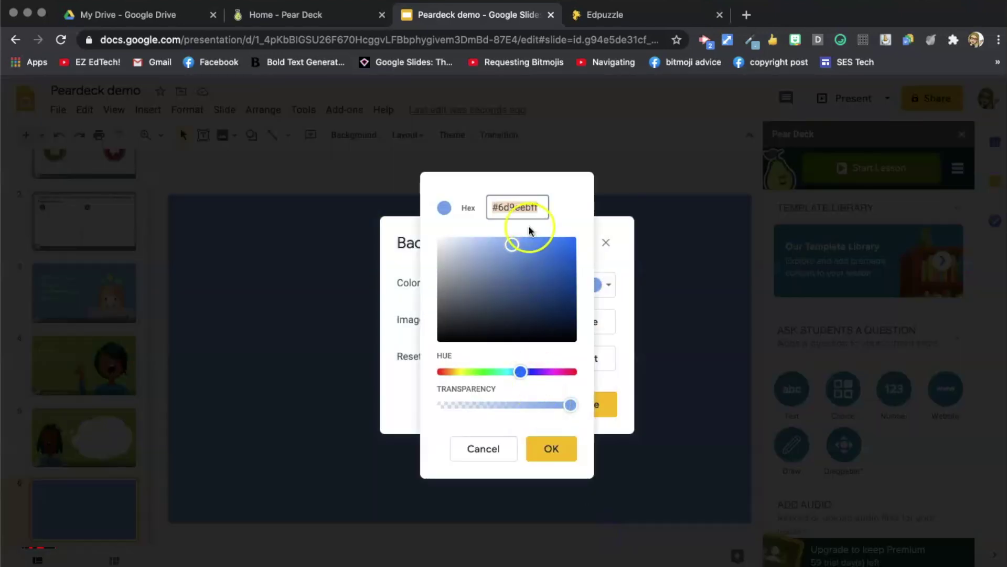
left_click(532, 210)
key("super+v")
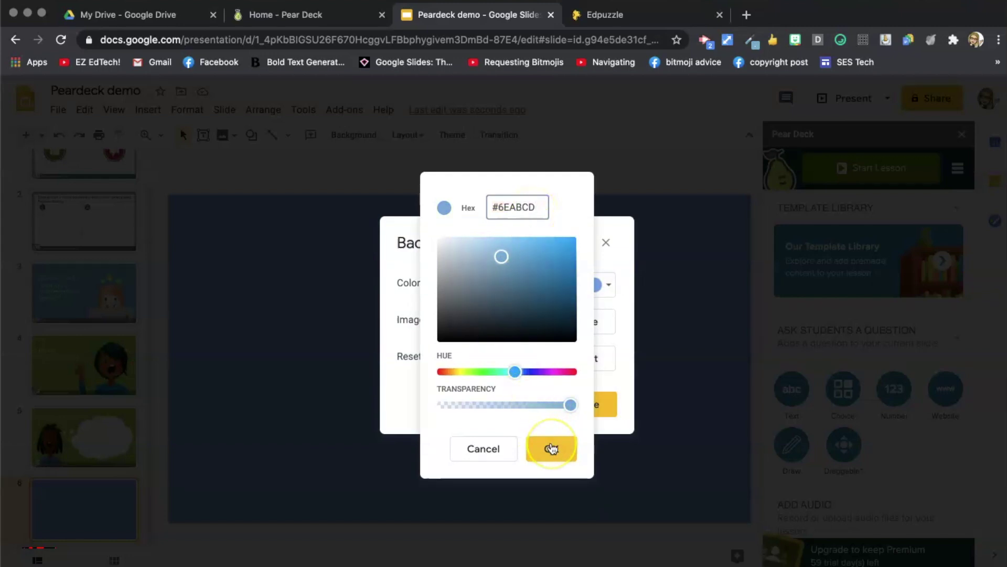
left_click(585, 406)
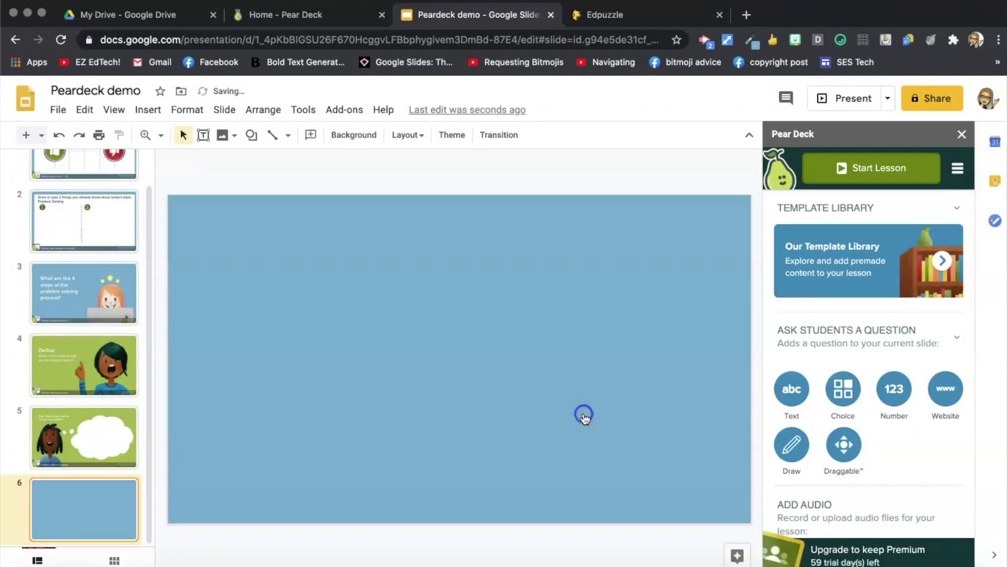
left_click(79, 297)
left_click(80, 487)
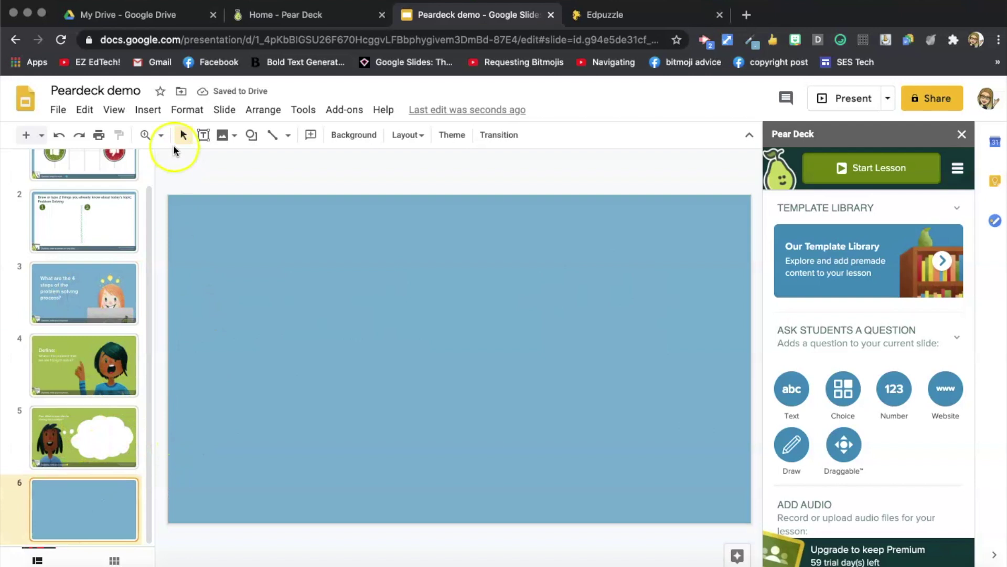
Insert two-line word art reading 'Watch the video and / answer the questions' on slide 6
left_click(148, 109)
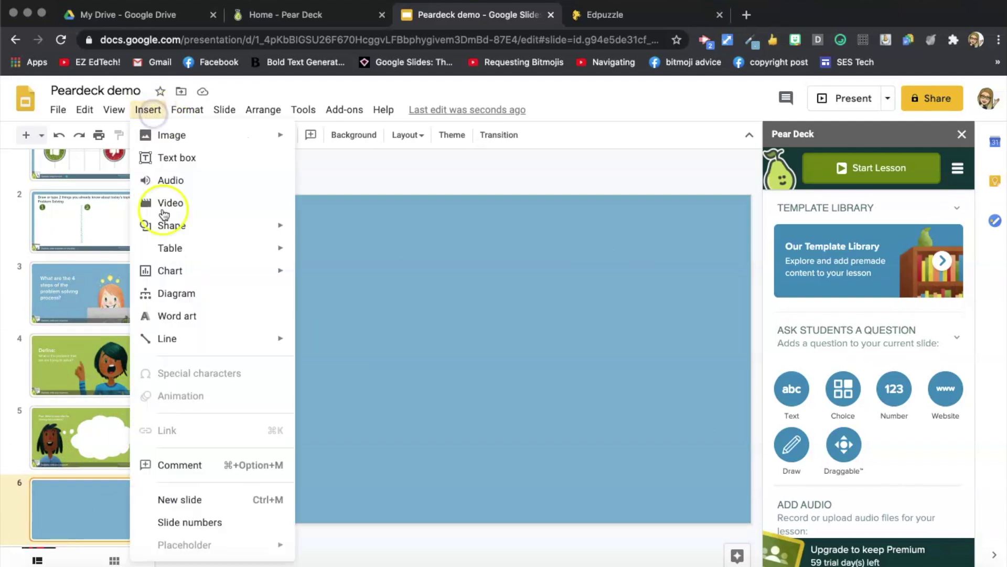
left_click(178, 315)
left_click(400, 190)
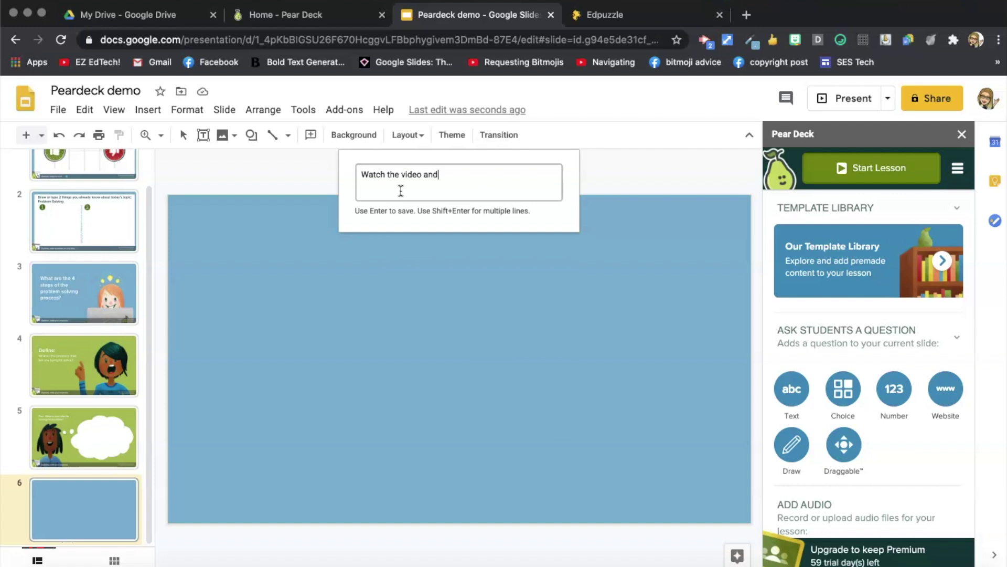
type("Watch the video and")
key("shift+Return")
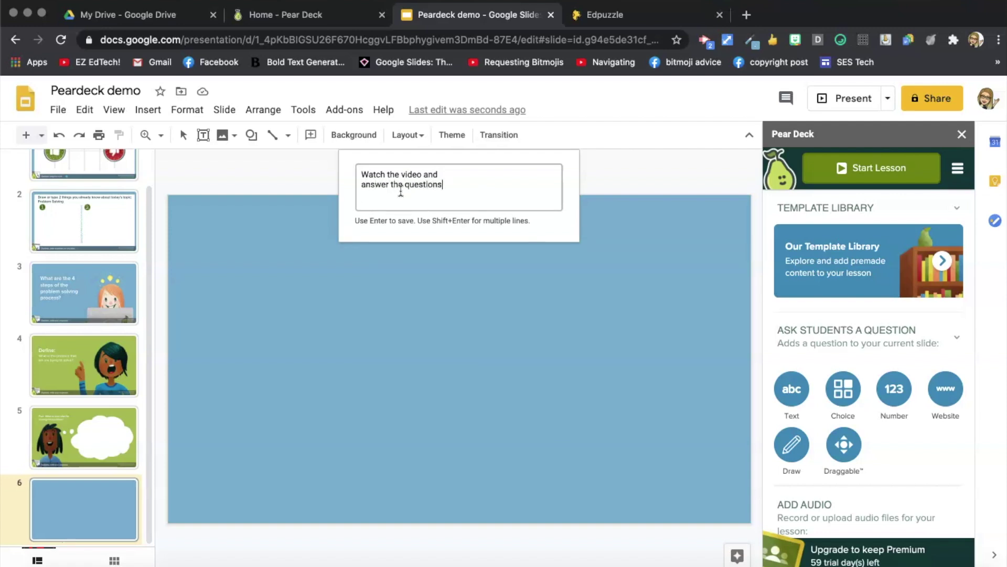
type("answer the questions")
key("Return")
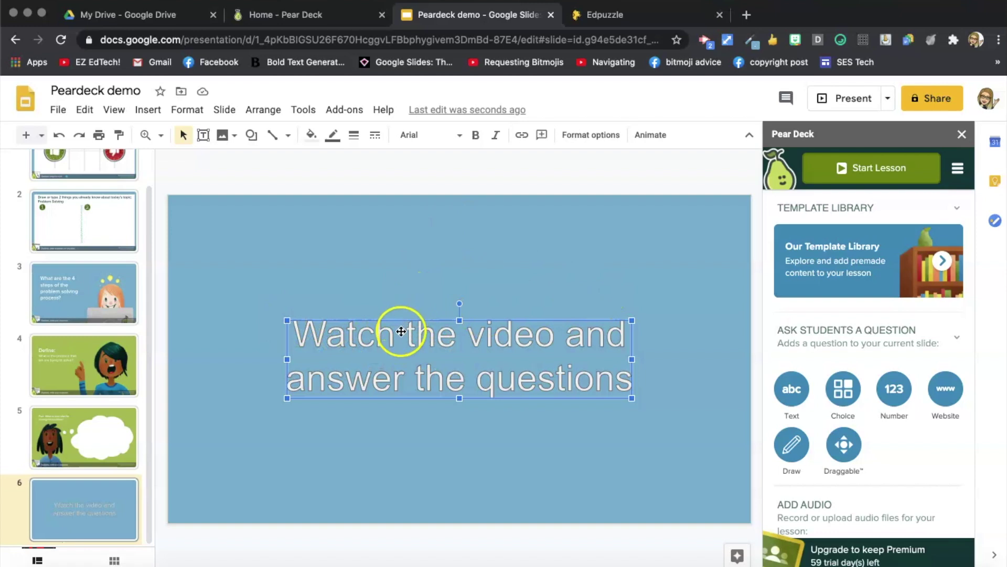
Give the word art a drop shadow and enlarge it by dragging its corners
left_click(188, 110)
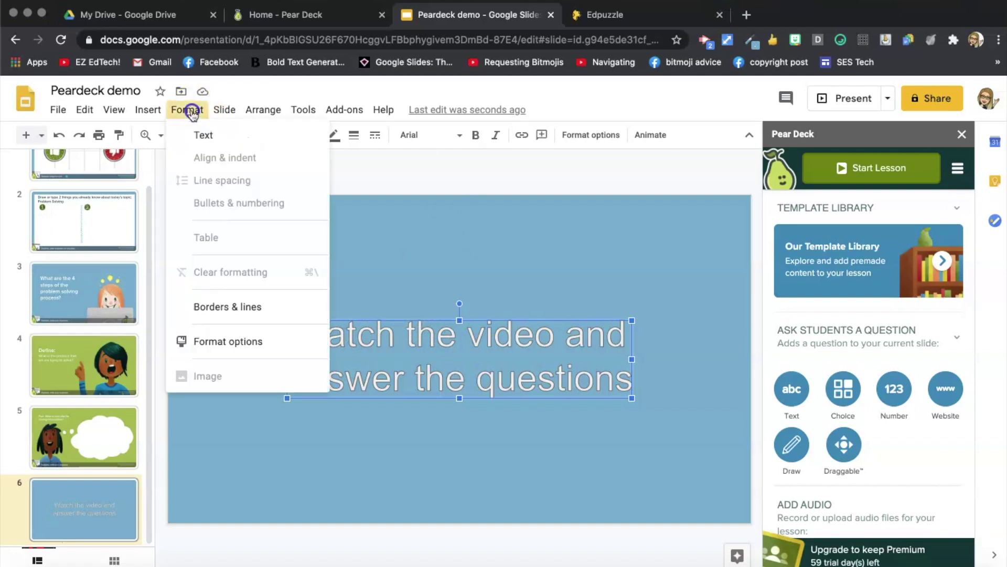
left_click(223, 340)
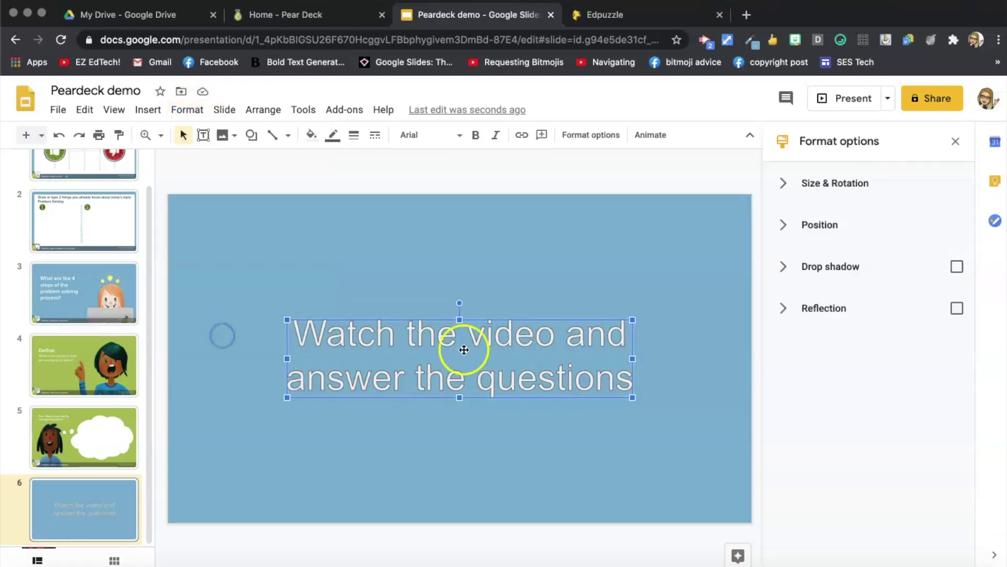
left_click(957, 267)
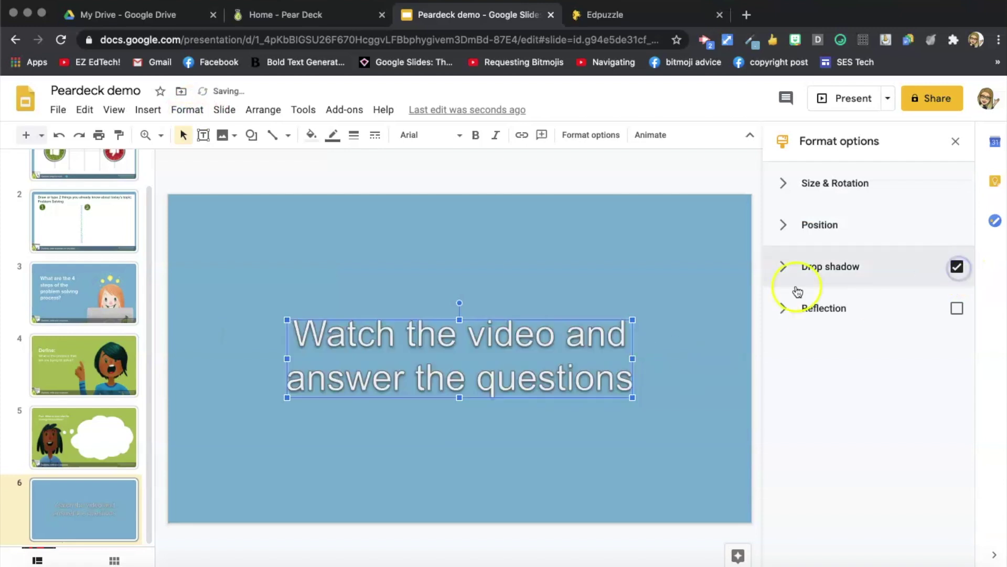
left_click(956, 142)
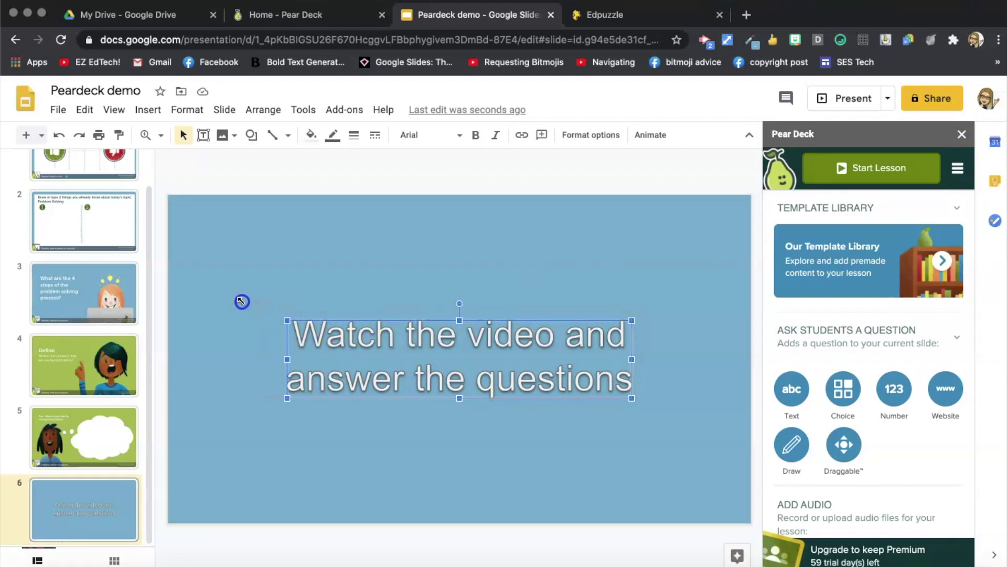
left_click_drag(287, 320, 236, 299)
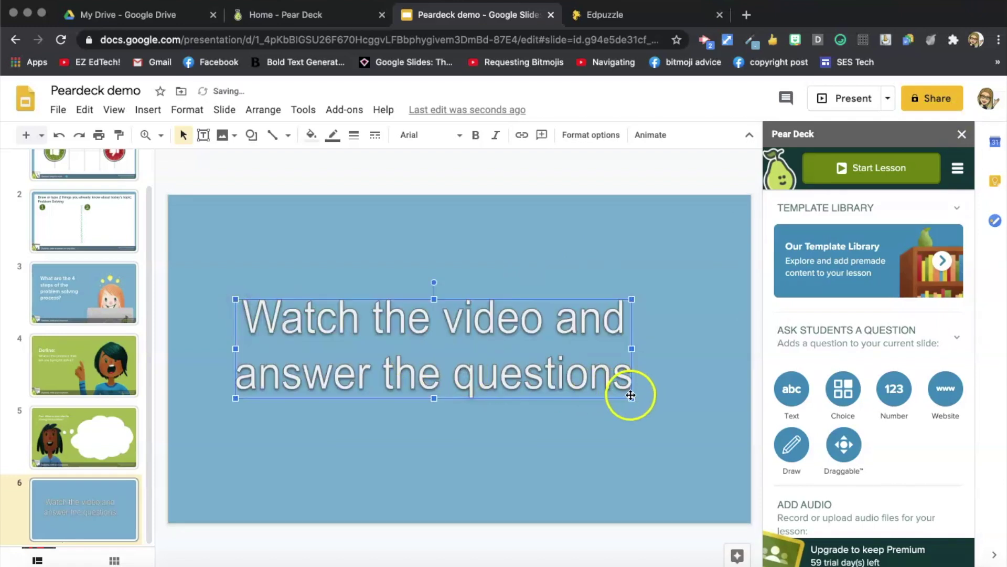
left_click_drag(632, 398, 689, 415)
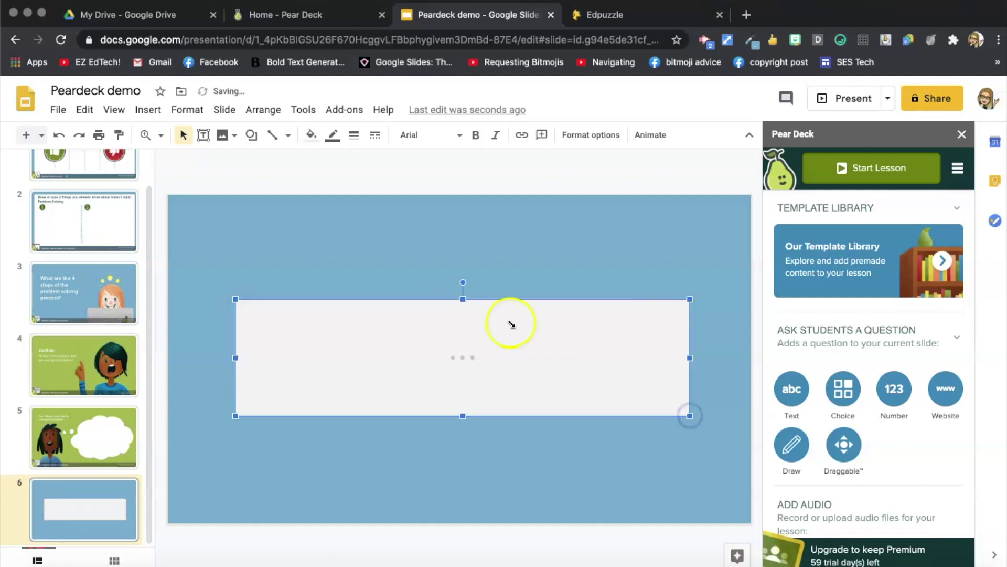
Centre the word art horizontally and vertically on the slide
left_click(263, 111)
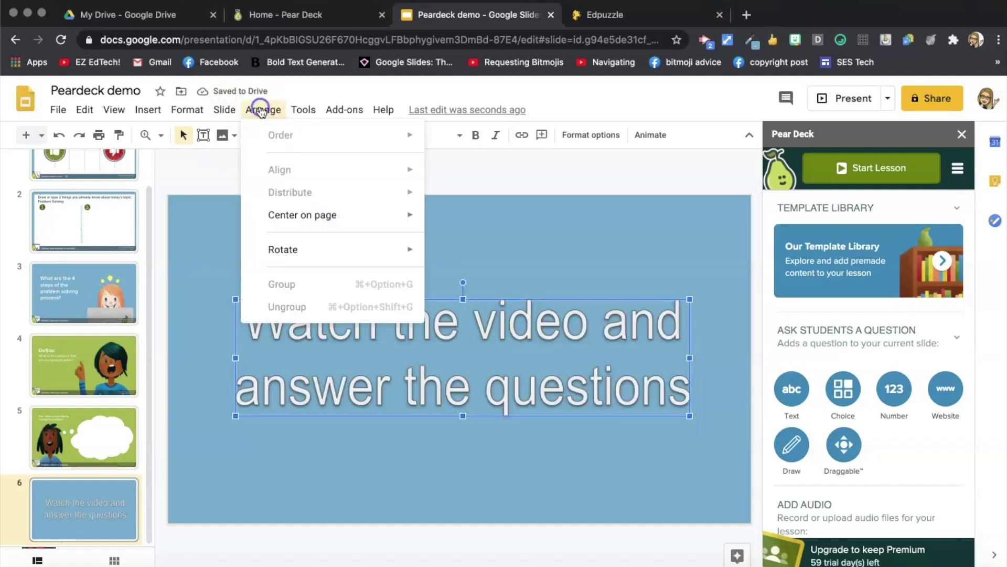
mouse_move(294, 214)
left_click(458, 228)
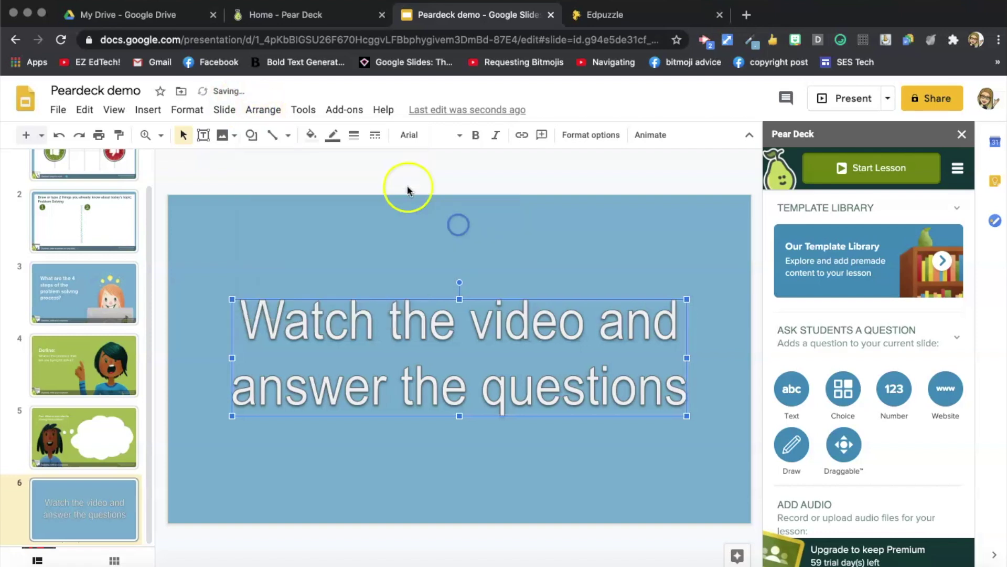
left_click(268, 110)
mouse_move(293, 214)
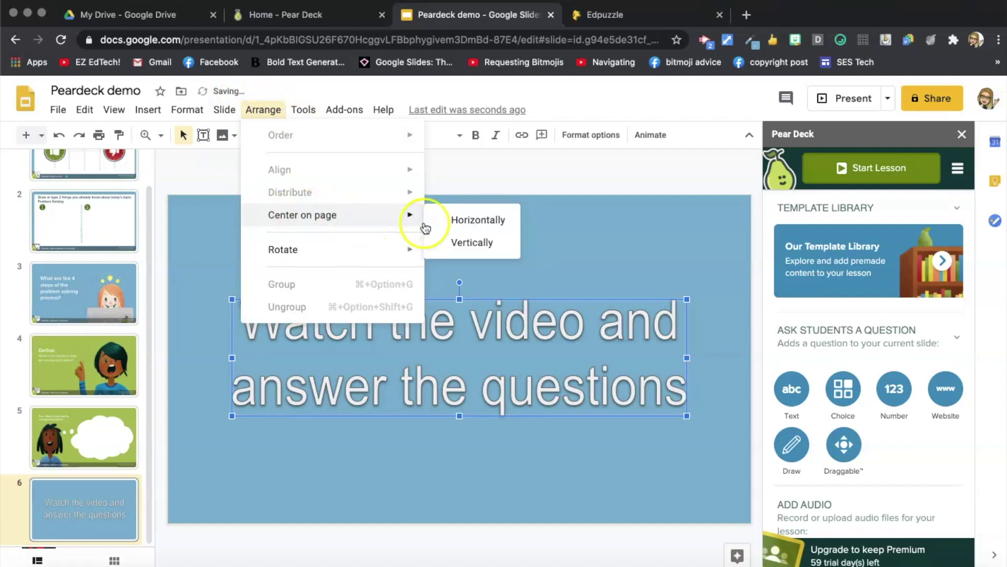
left_click(460, 242)
left_click(490, 257)
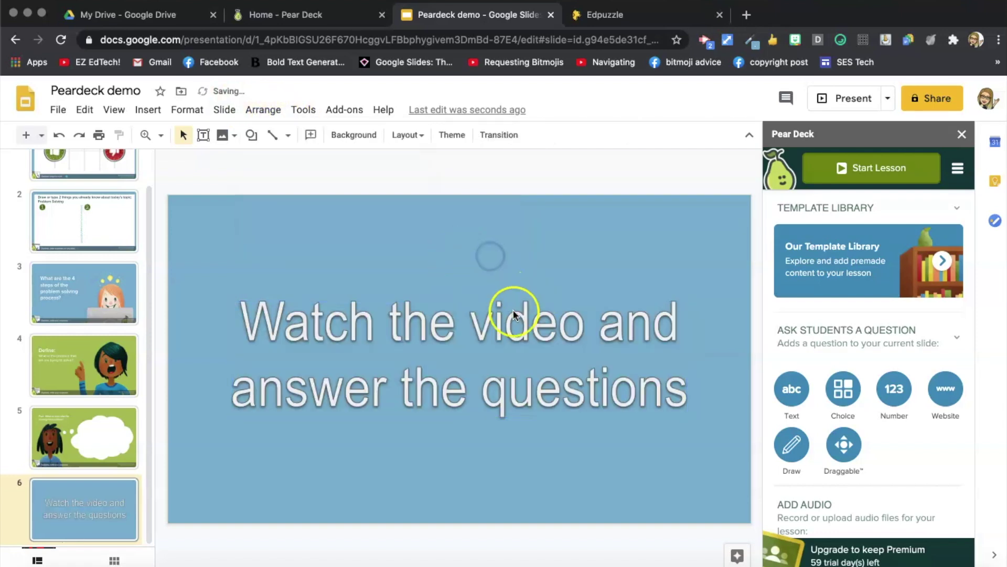
Make slide 6 a Pear Deck Website slide using the pasted Edpuzzle embed address
left_click(597, 21)
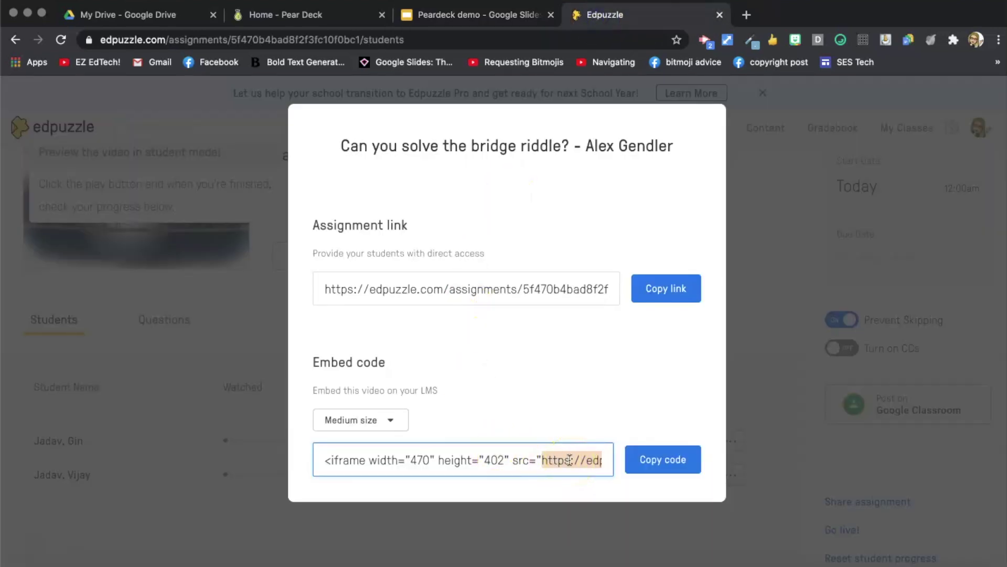
left_click(480, 19)
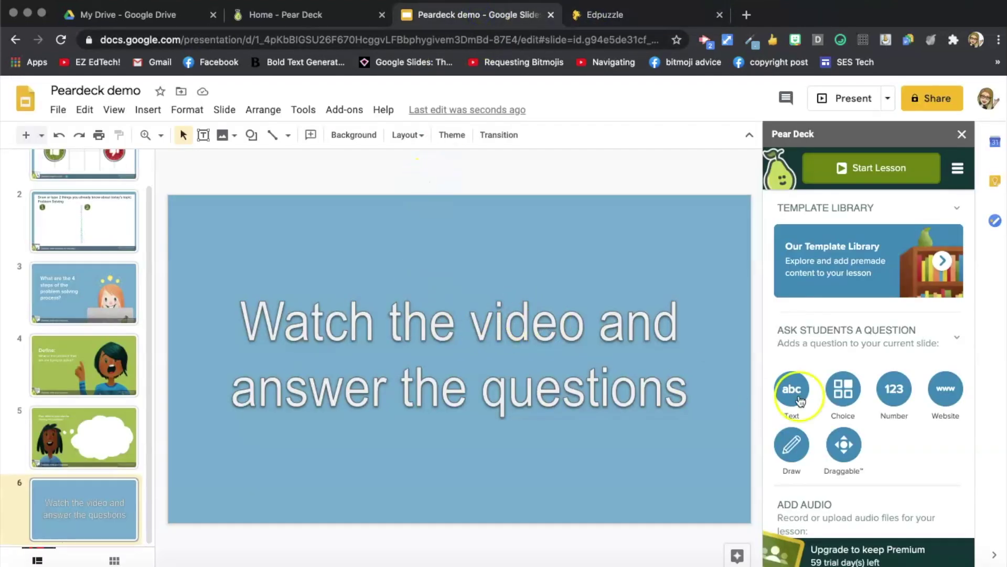
left_click(941, 387)
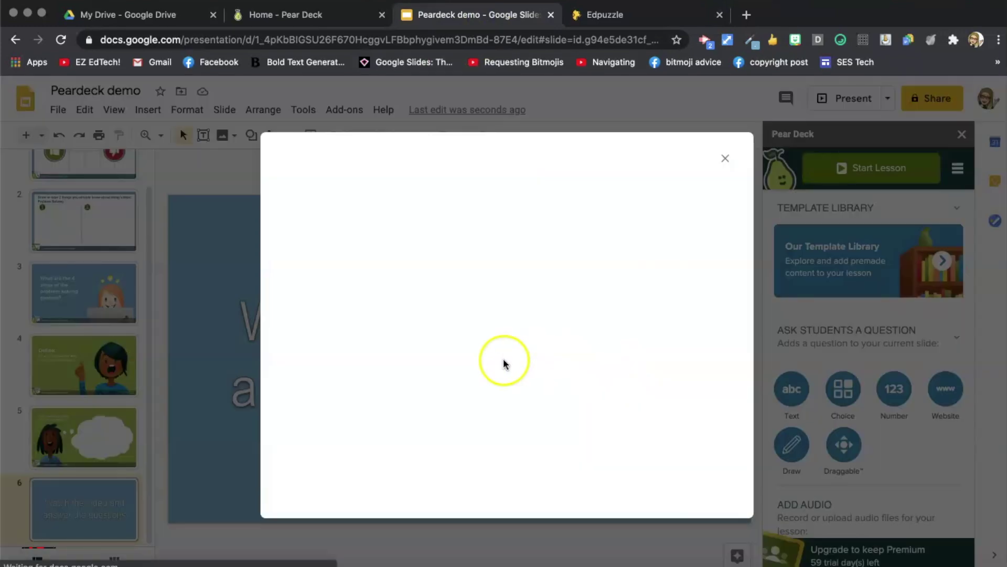
left_click(299, 486)
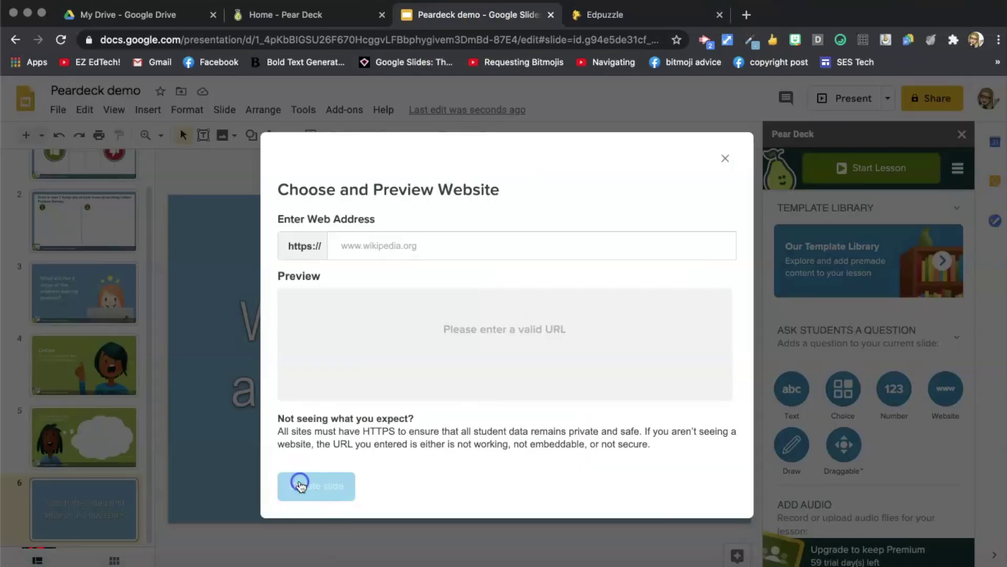
left_click(377, 245)
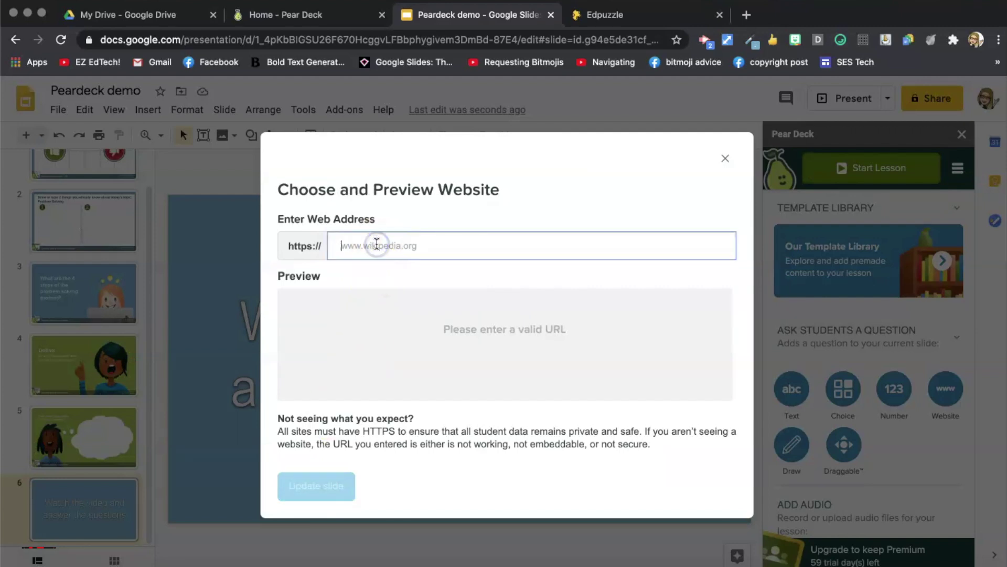
type("edpuzzle.com/embed/assignments/5f470b4bad8f2f3fc10f0bc1/watch")
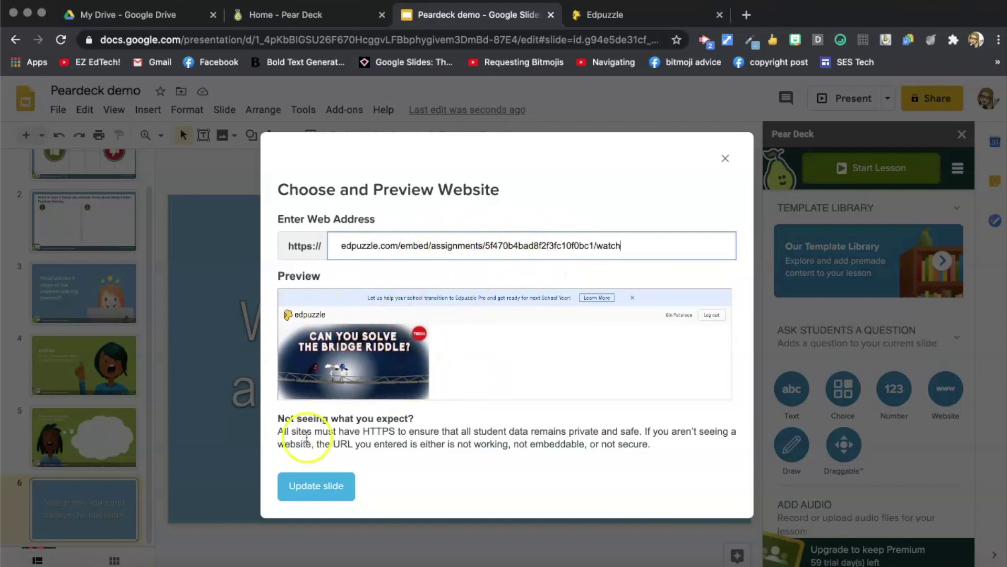
left_click(319, 488)
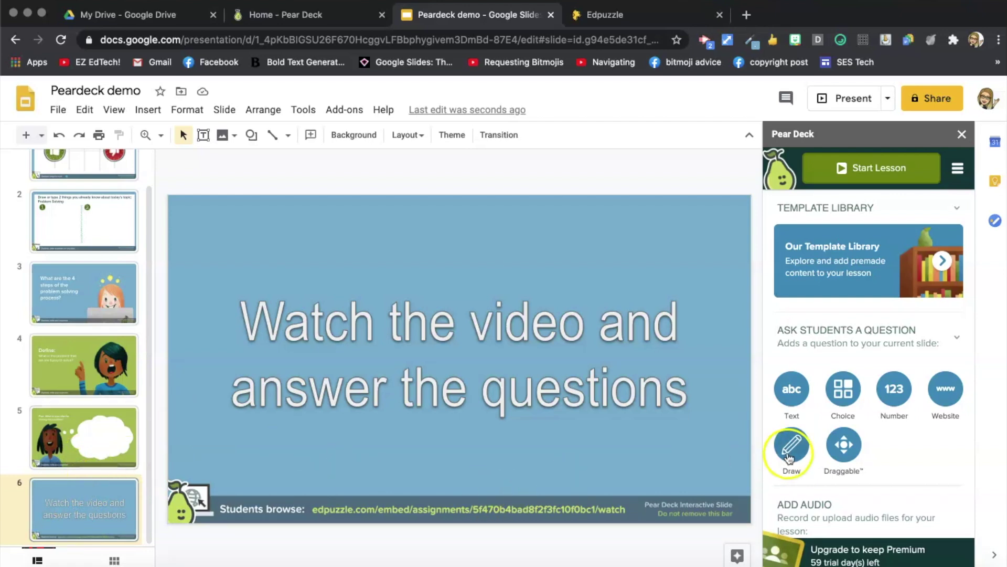
Record a 10-second voice clip and attach it to the 'How was the homework assignment?' slide
scroll(93, 315, "up", 1)
scroll(93, 315, "up", 2)
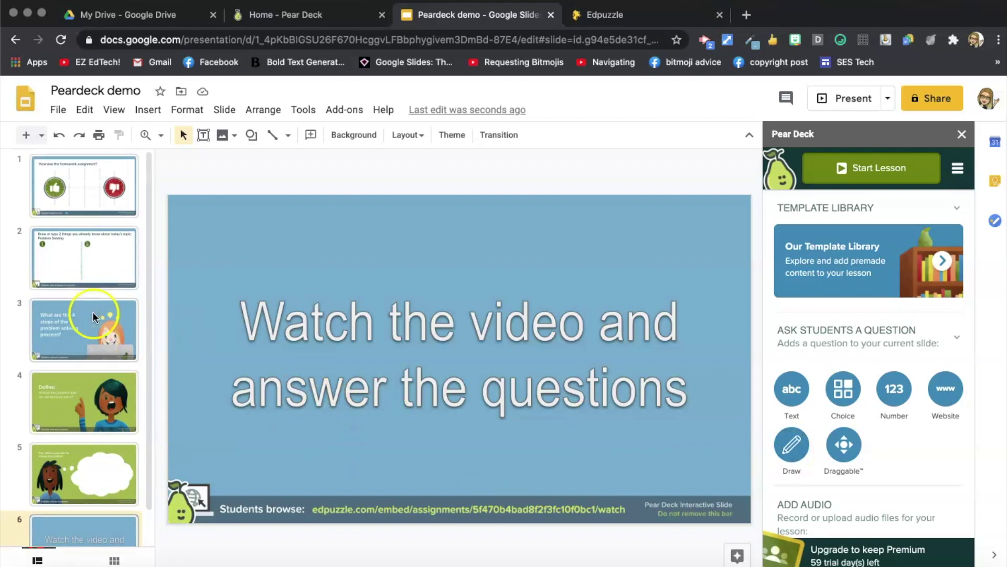
left_click(73, 196)
scroll(818, 398, "down", 3)
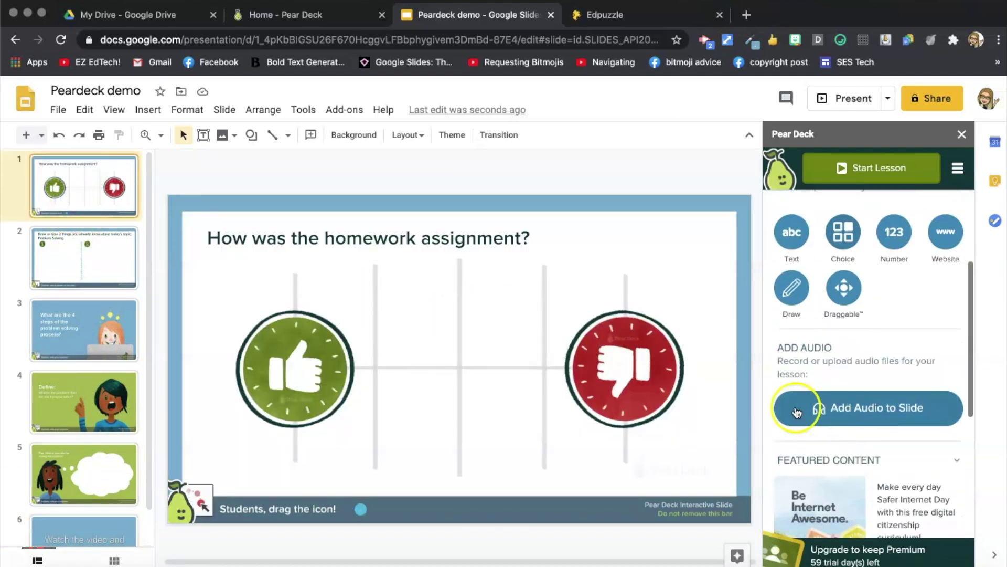
left_click(899, 412)
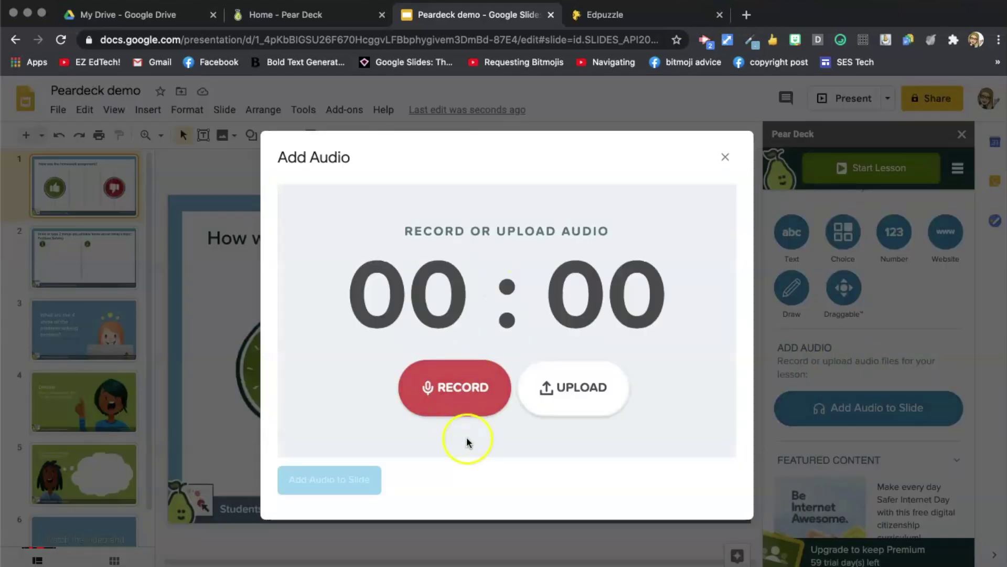
left_click(461, 384)
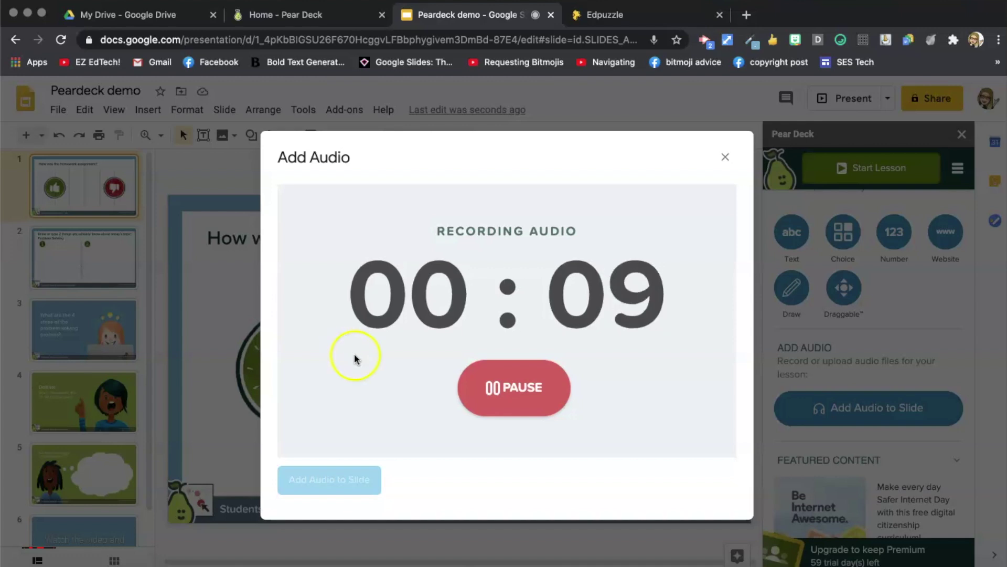
left_click(510, 401)
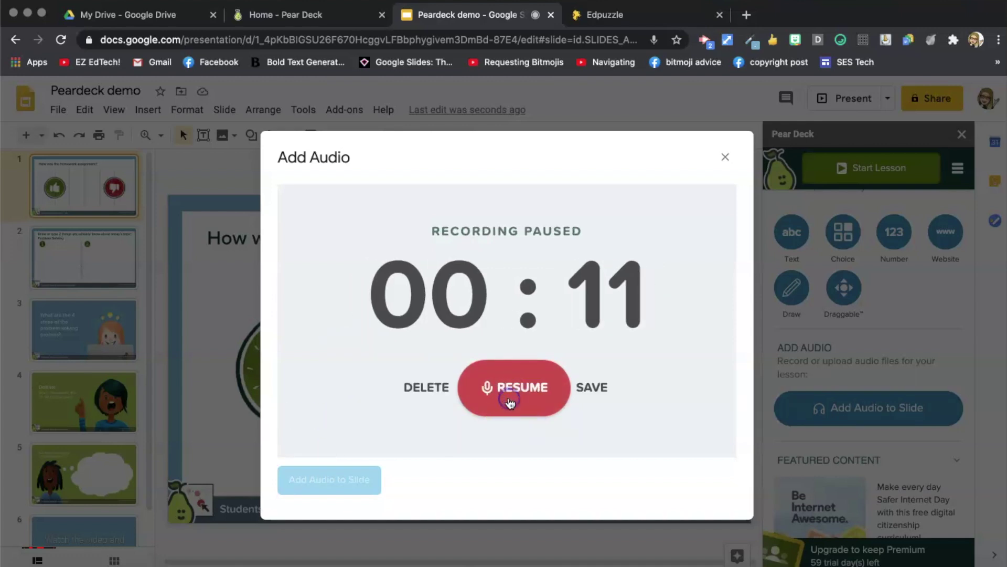
left_click(591, 391)
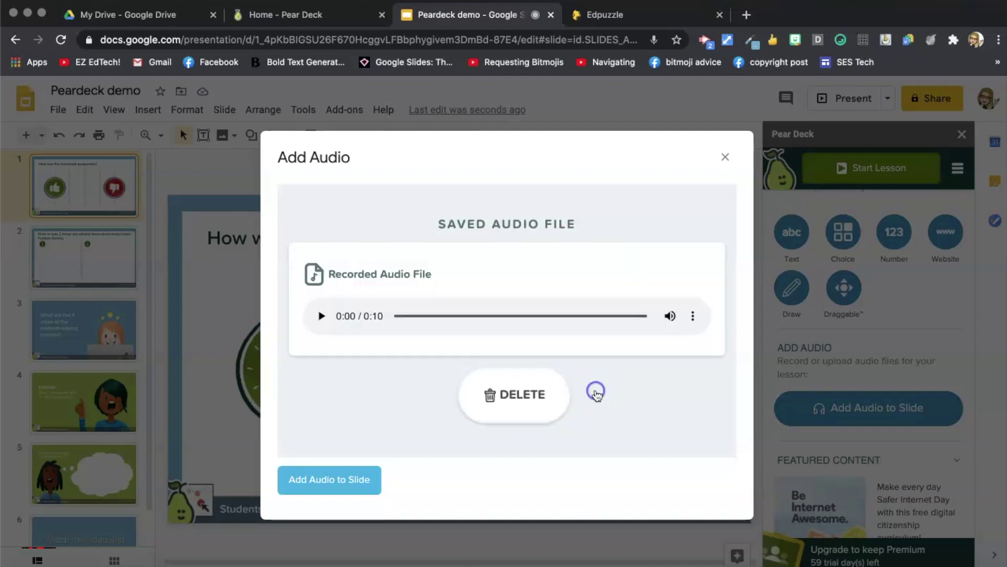
left_click(320, 317)
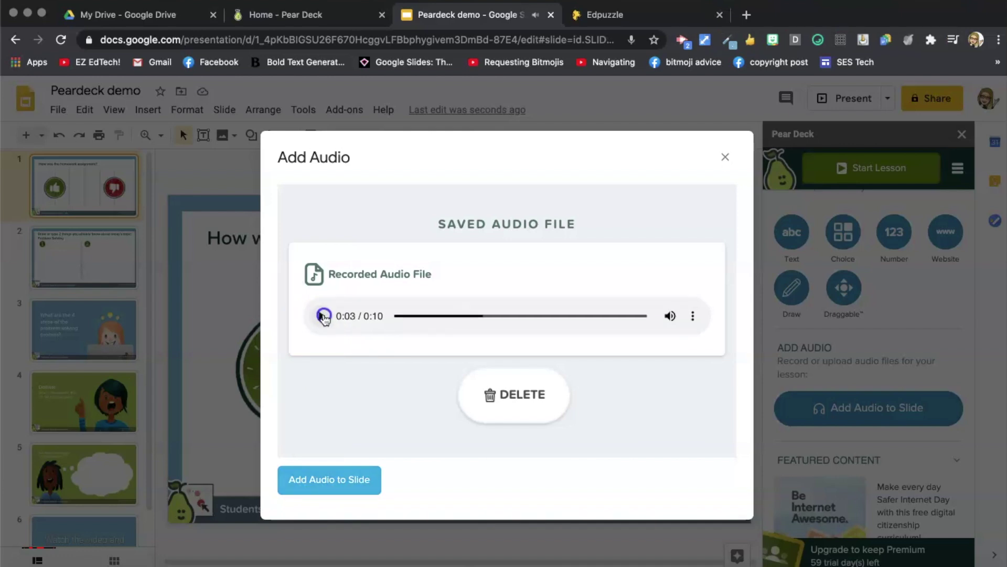
left_click(328, 487)
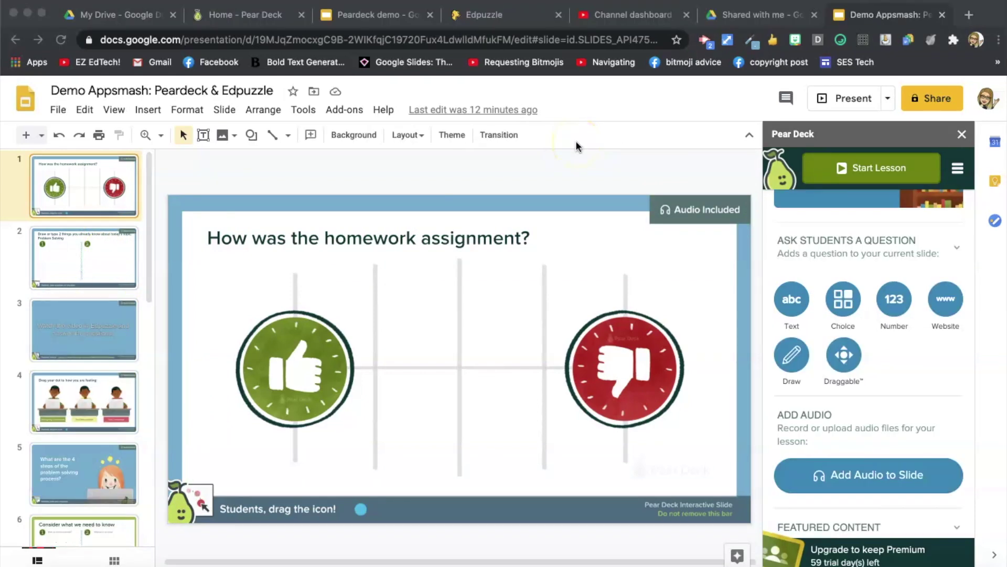
Start the Demo Appsmash lesson from Pear Deck and dismiss the projector code window
left_click(874, 169)
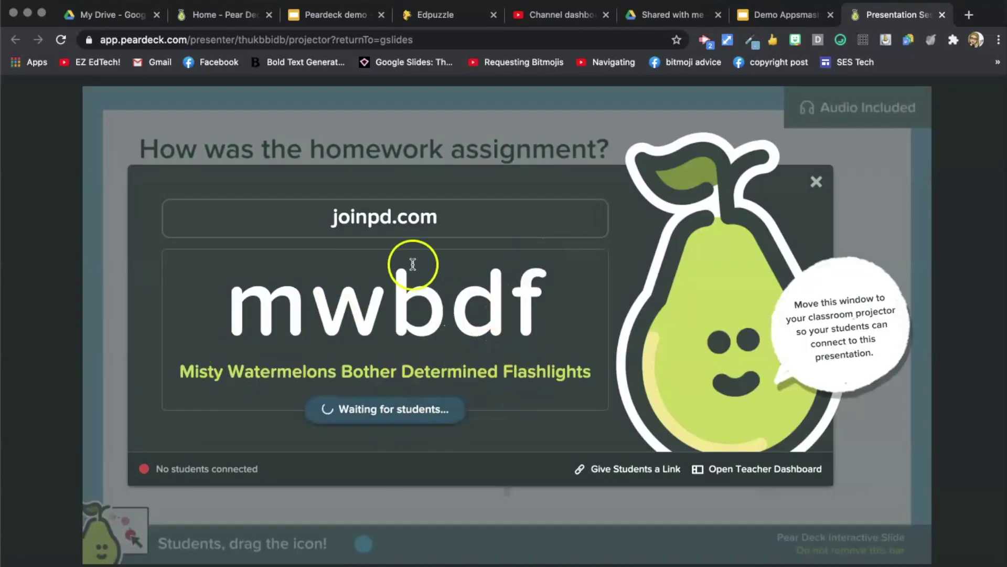
left_click(330, 204)
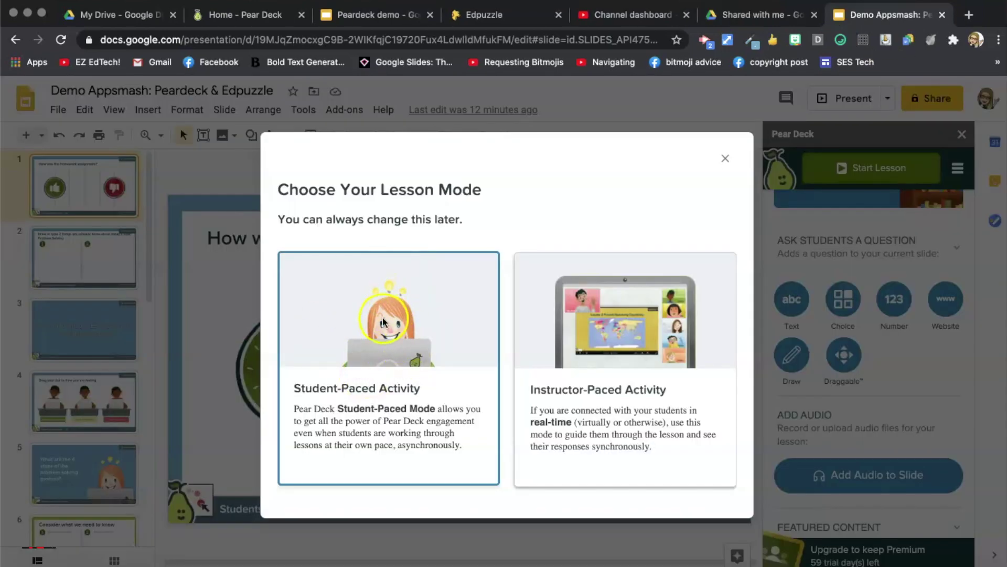
Run the lesson in Student-Paced mode, dismiss the dashboard welcome, and open Share to Classroom
left_click(392, 334)
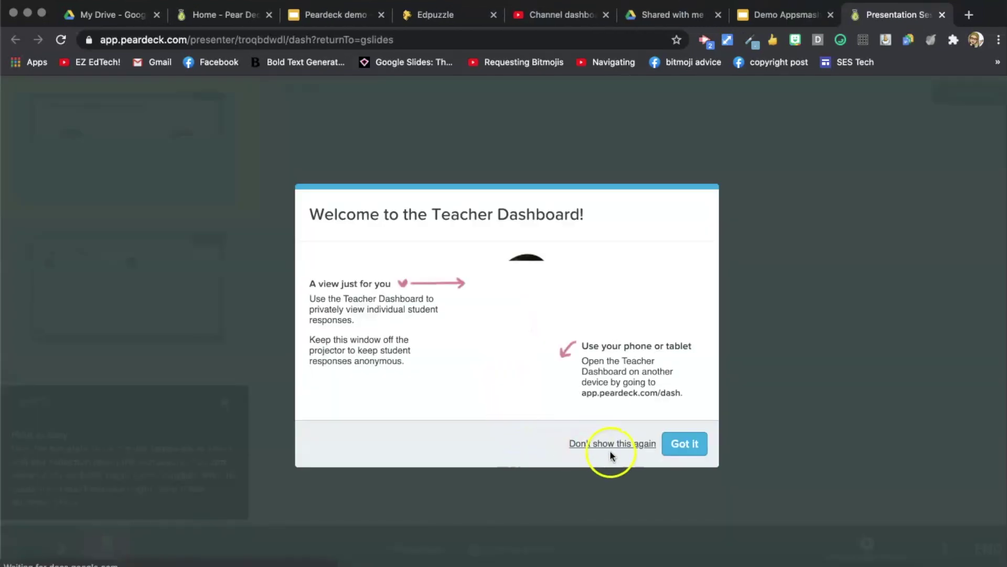
left_click(678, 446)
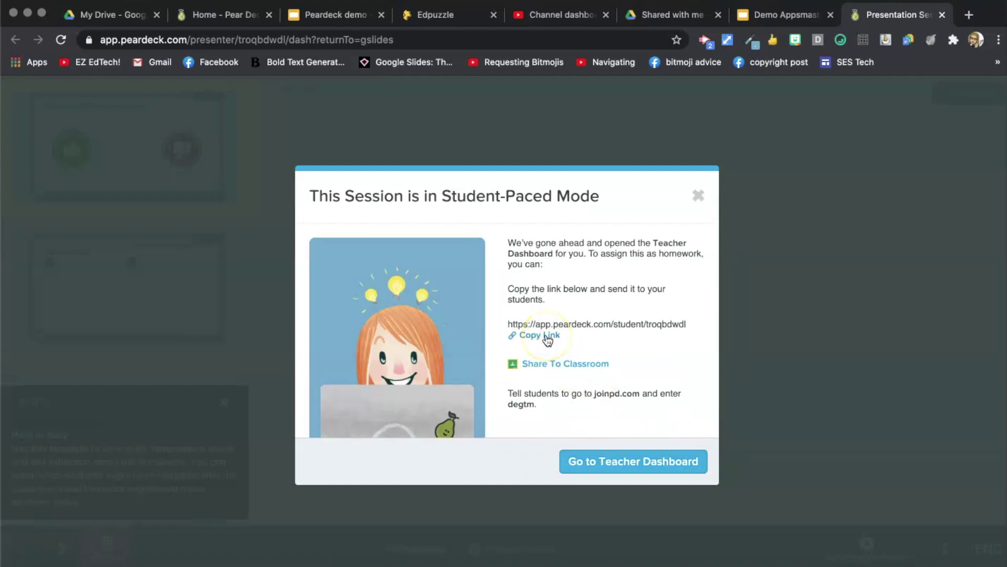
left_click(554, 366)
left_click(556, 366)
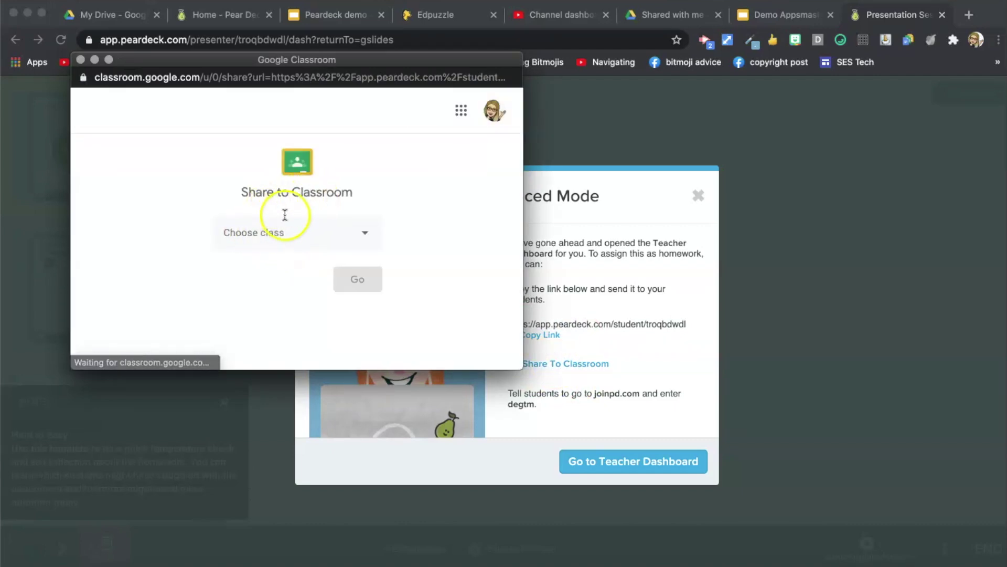
Choose EZ EdTech! Demo Class and the Create assignment post type
left_click(274, 235)
left_click(273, 254)
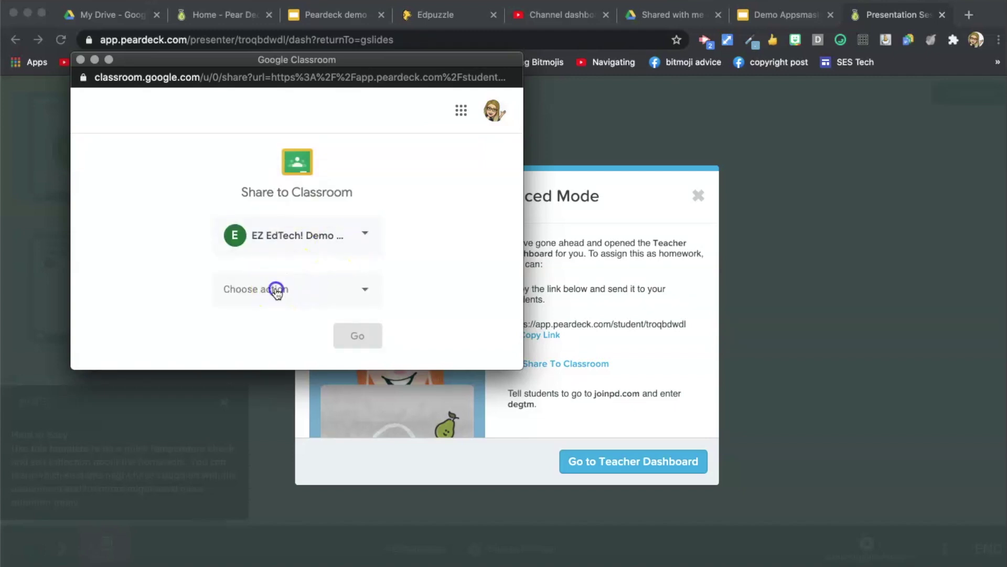
left_click(276, 290)
left_click(292, 229)
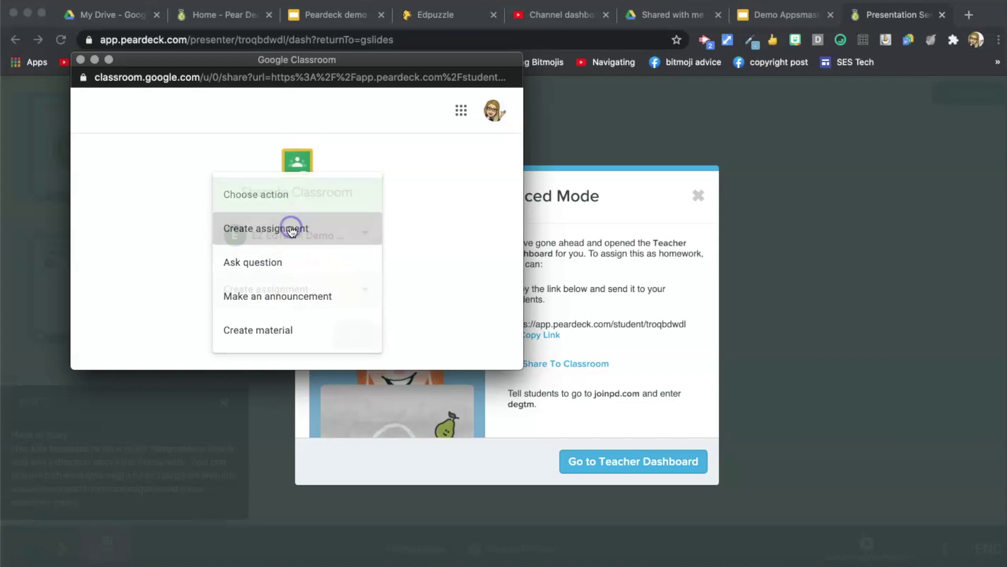
left_click(352, 336)
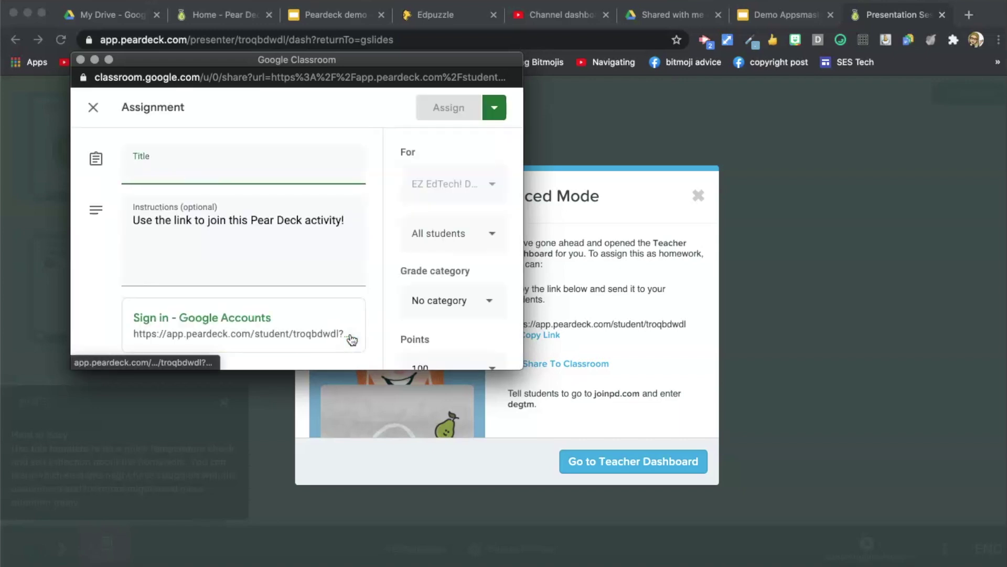
Title the assignment 'Appsmash' and assign it without a grade category
left_click(229, 212)
type("Appsmash")
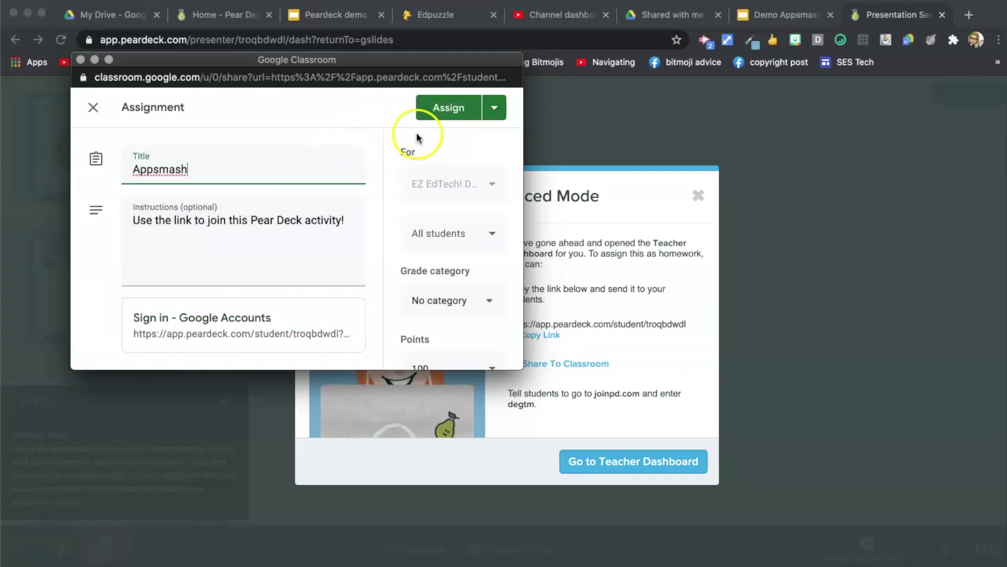
left_click(442, 115)
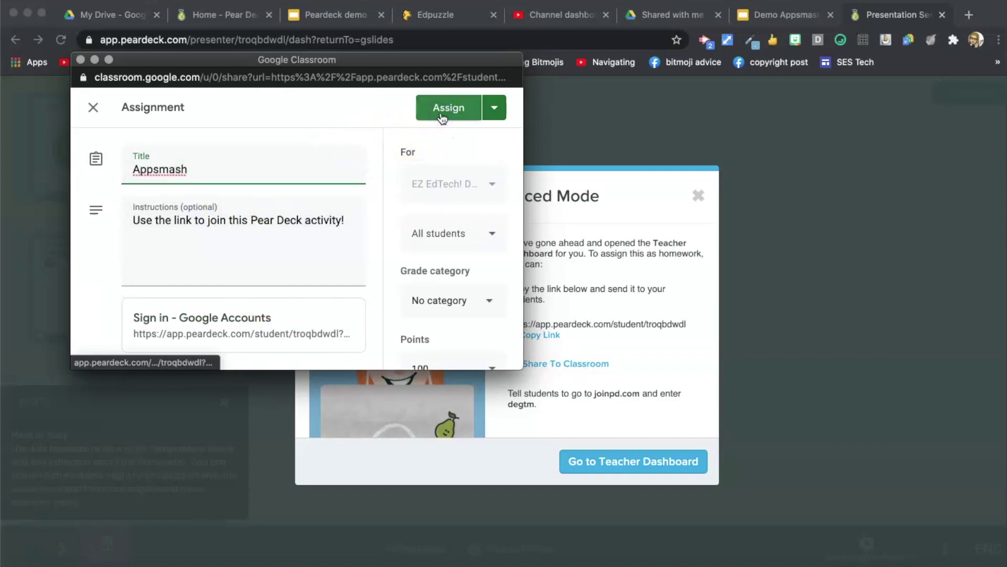
left_click(461, 110)
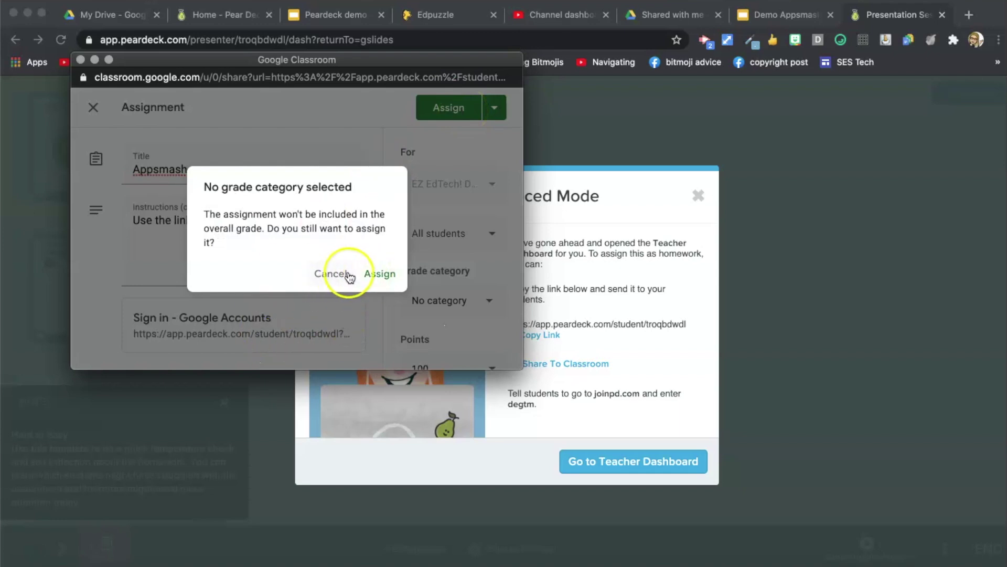
left_click(373, 275)
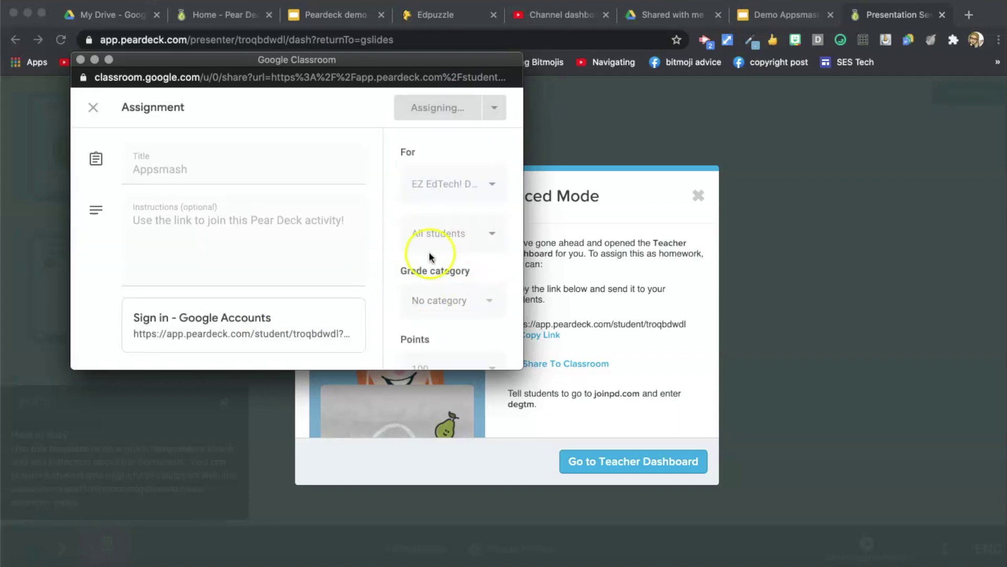